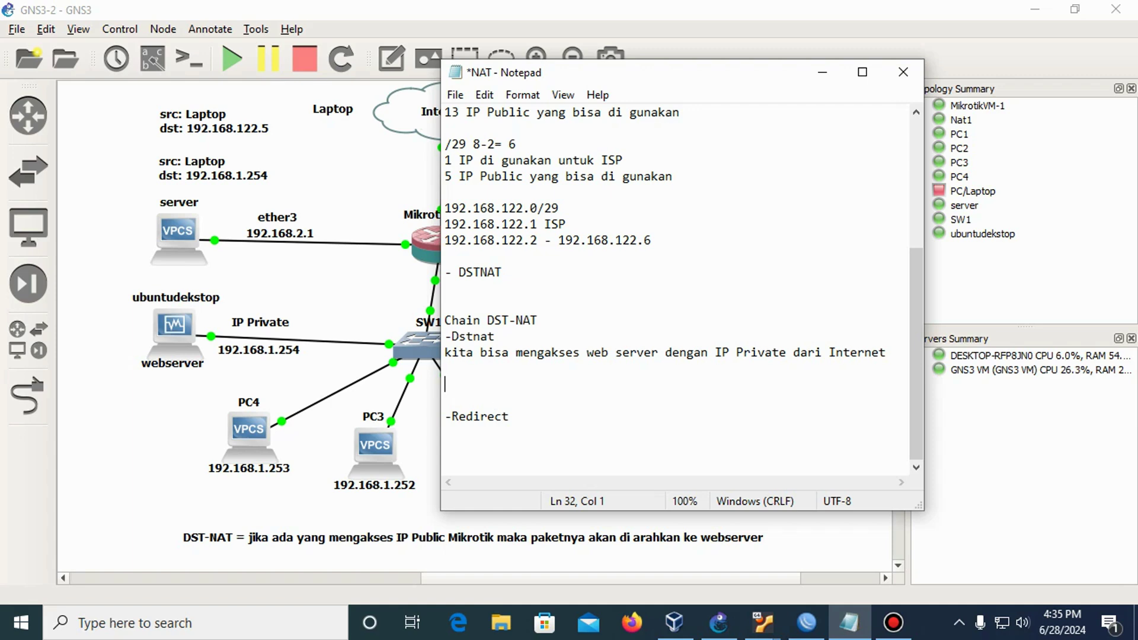
Add the line "paket nya akan di arahkan keluar router" to the Dstnat notes, above the Redirect heading.
type("paket nm")
key("BackSpace")
key("BackSpace")
type("nya akan ")
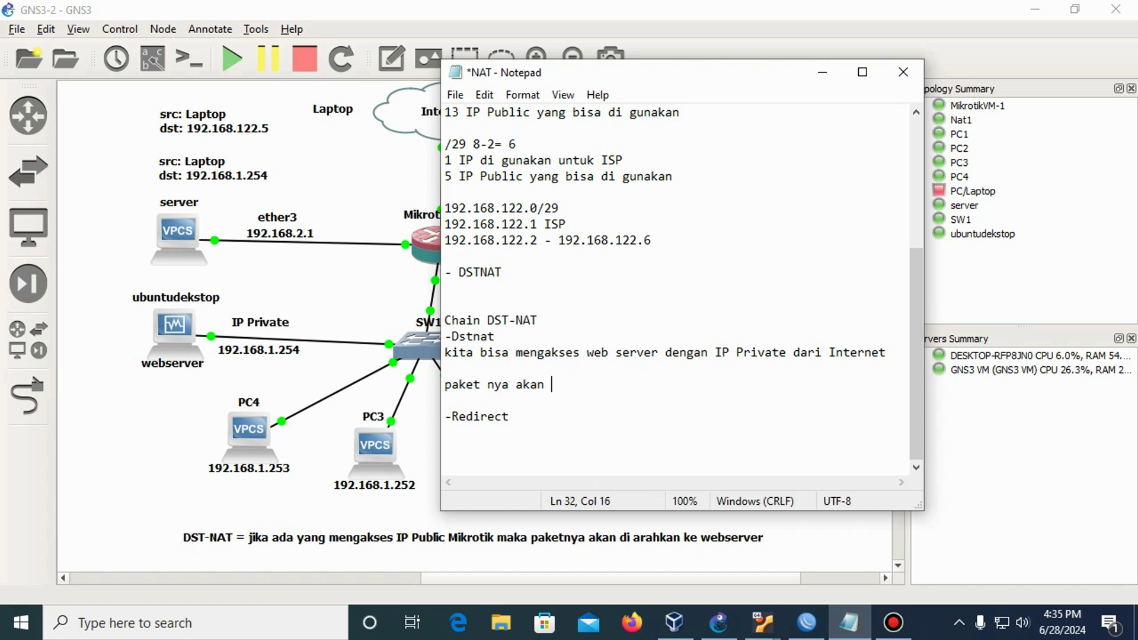
type("di arahkan ")
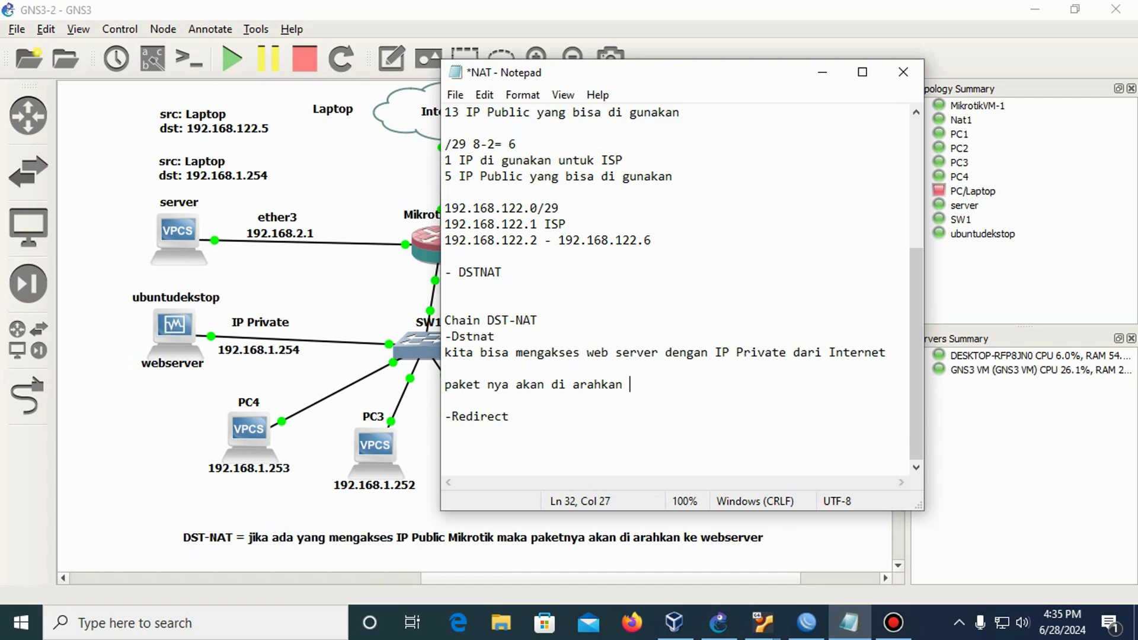
type("keluar router")
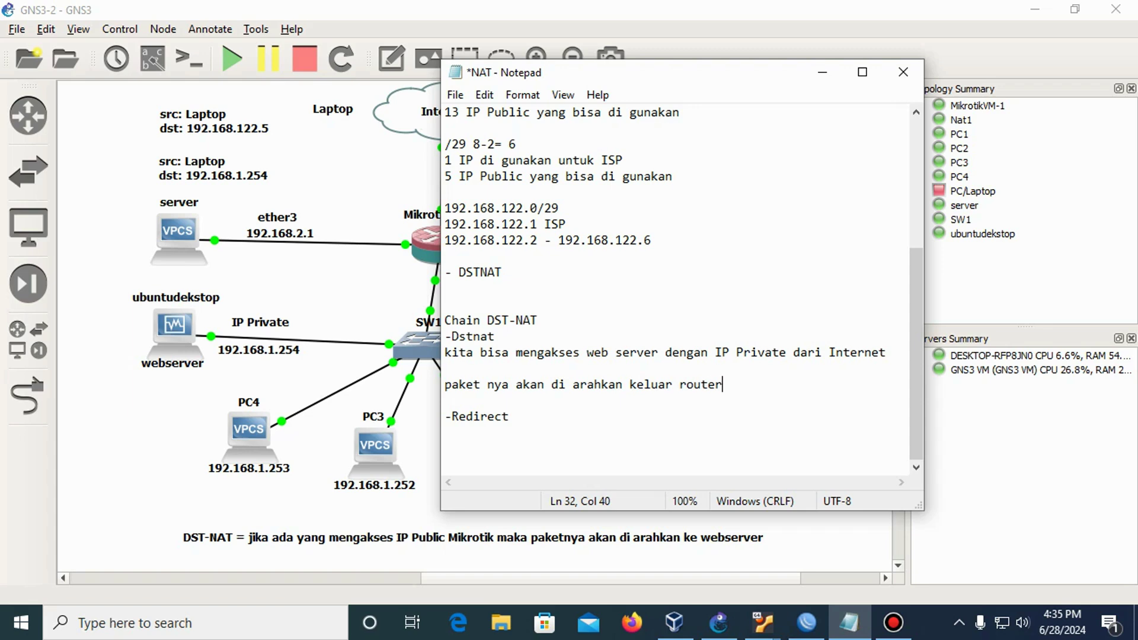
Add a new line reading "ketika kita mengakses IP Public router dari internet" to the Dstnat notes.
key("Return")
type("k")
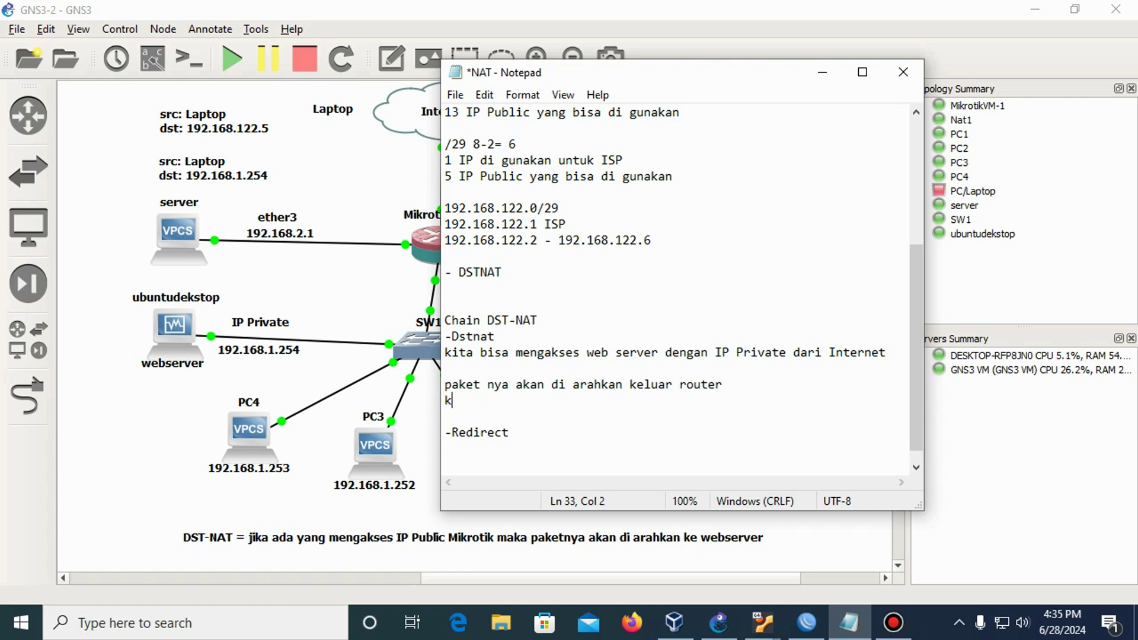
type("etika kita men")
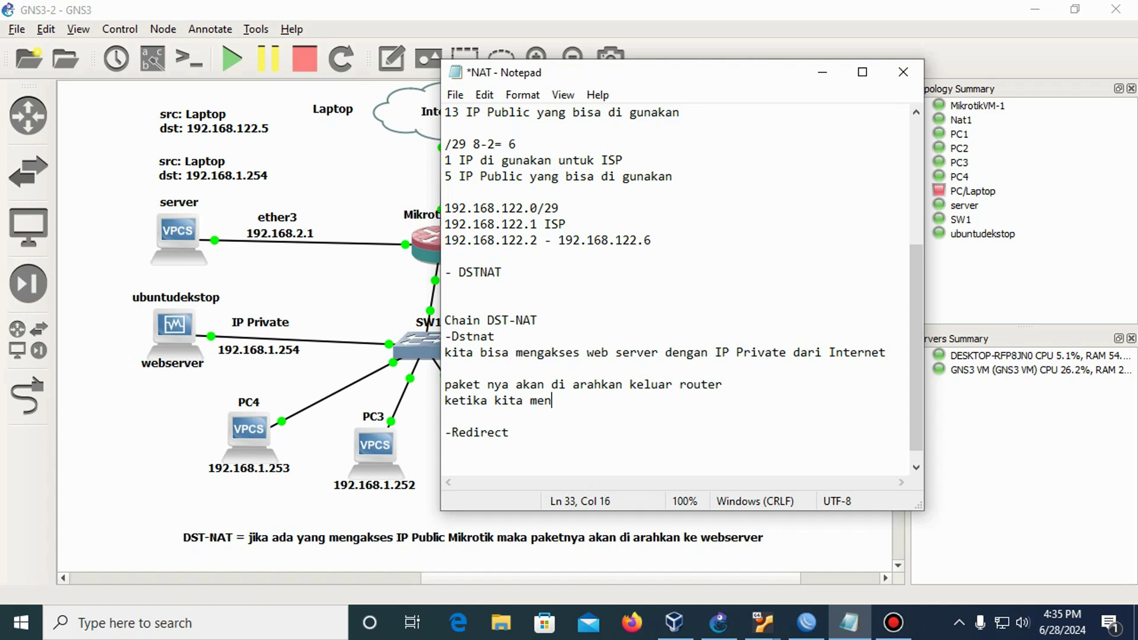
type("gakses IP ")
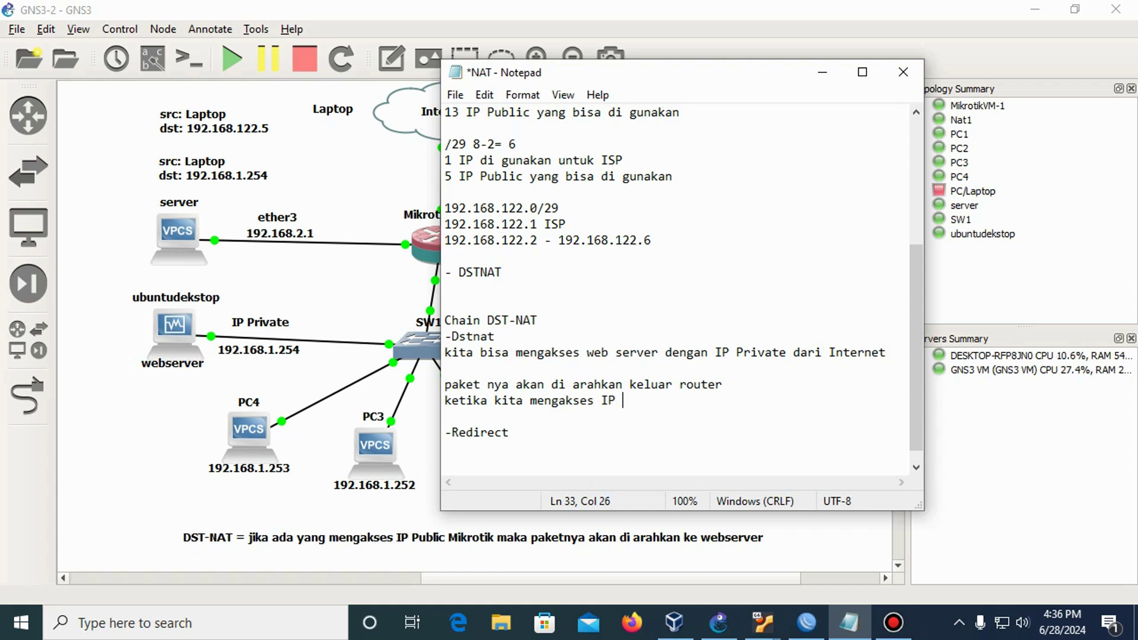
type("Public router ")
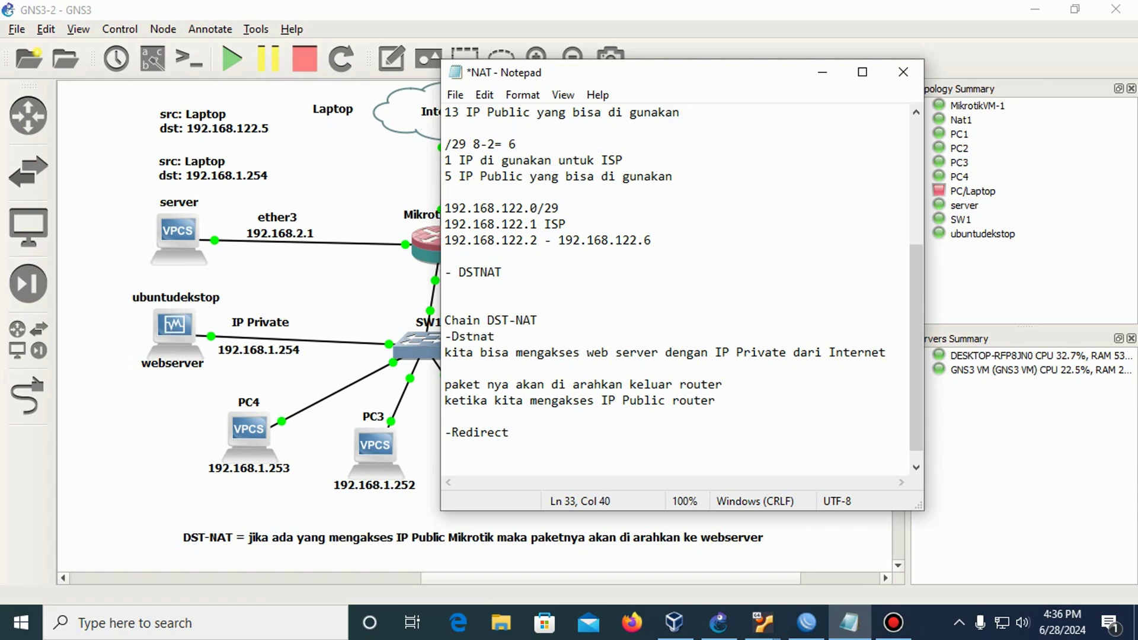
type("dari internet")
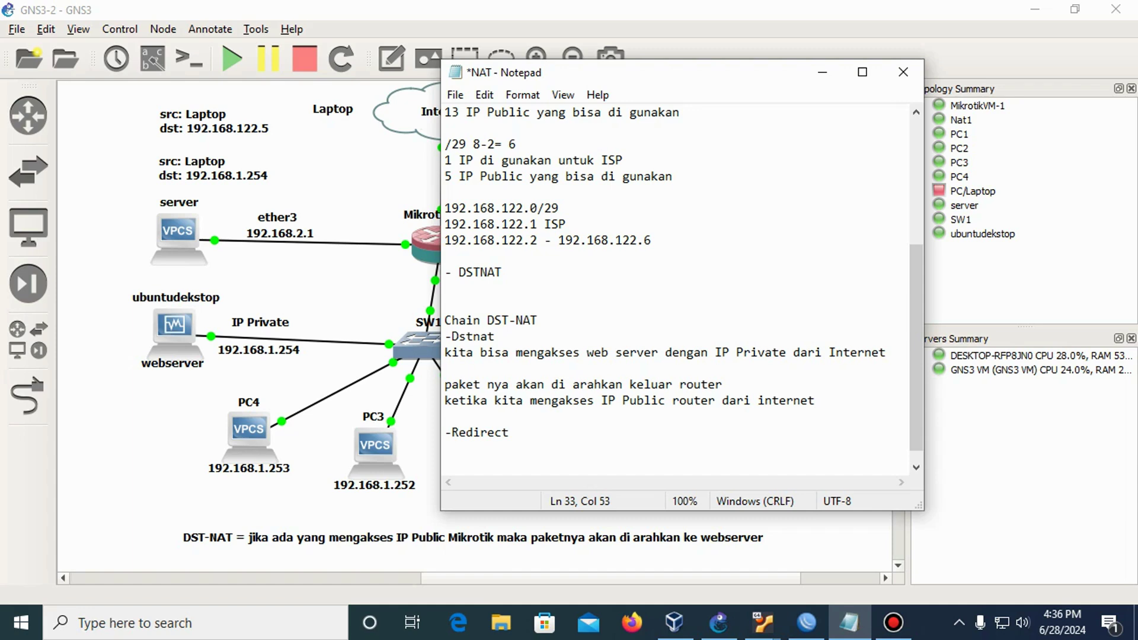
Finish the Dstnat notes with the line "maka paket nya akan di arahkan ke server ubuntu".
key("Return")
type("mak")
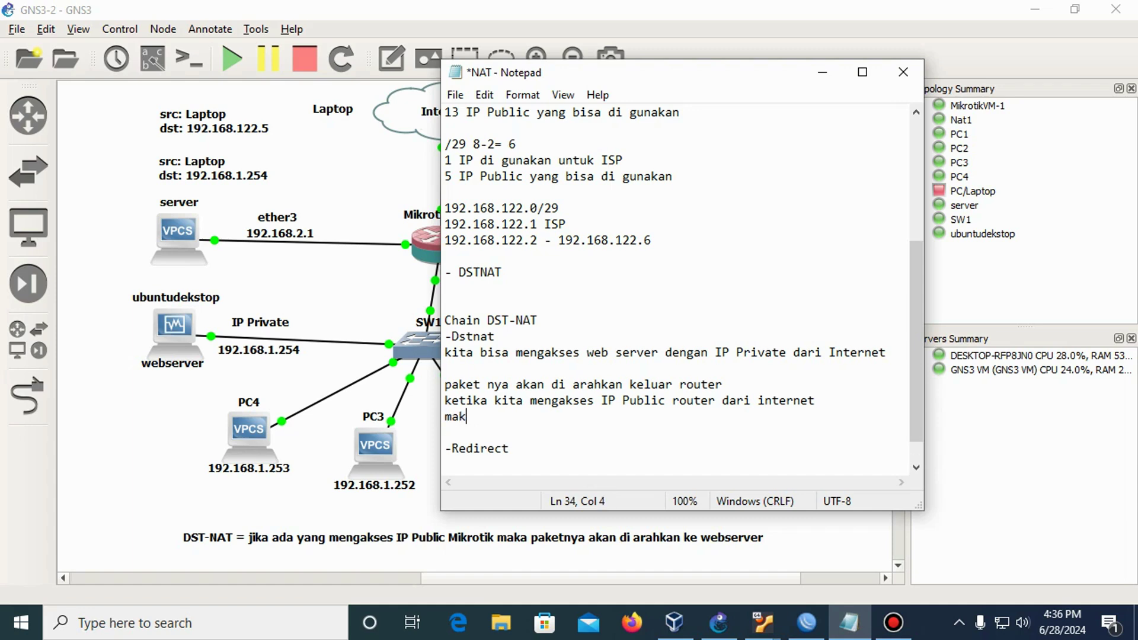
type("a paket ny")
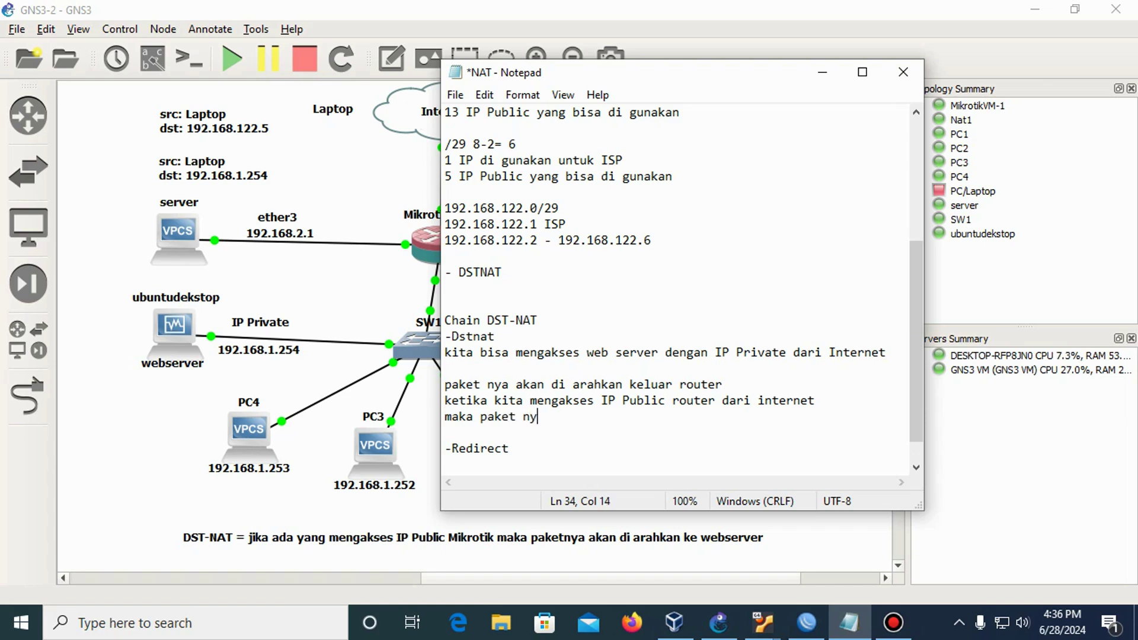
type("a akanm")
key("BackSpace")
type("di arahkan")
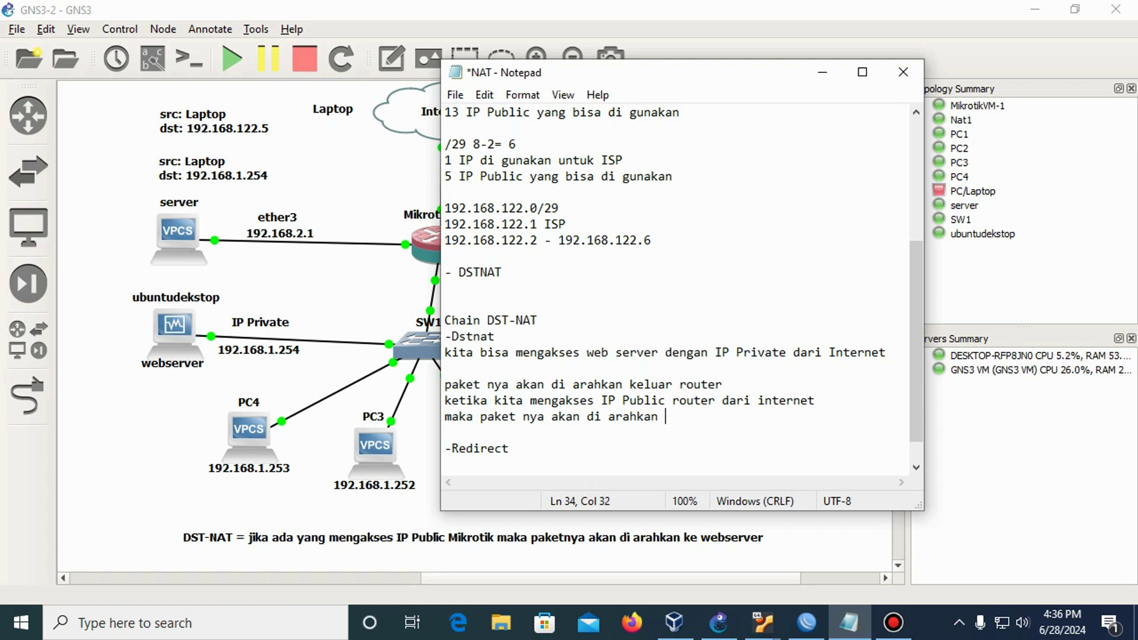
type(" ke server ubuntu")
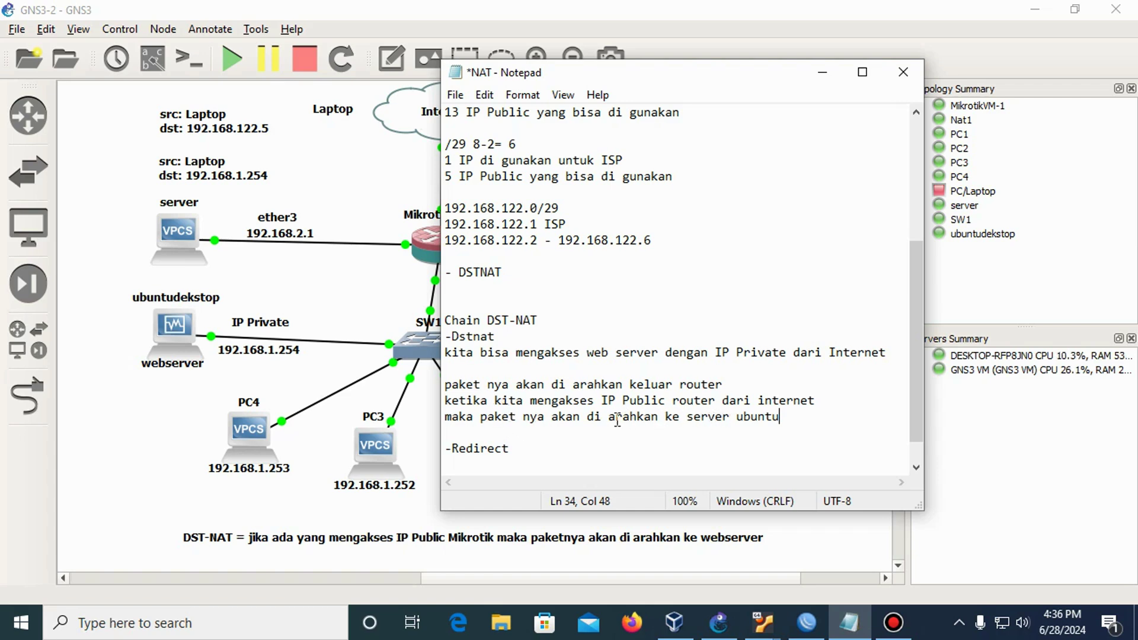
left_click_drag(616, 417, 800, 418)
left_click(801, 419)
scroll(576, 446, "down", 1)
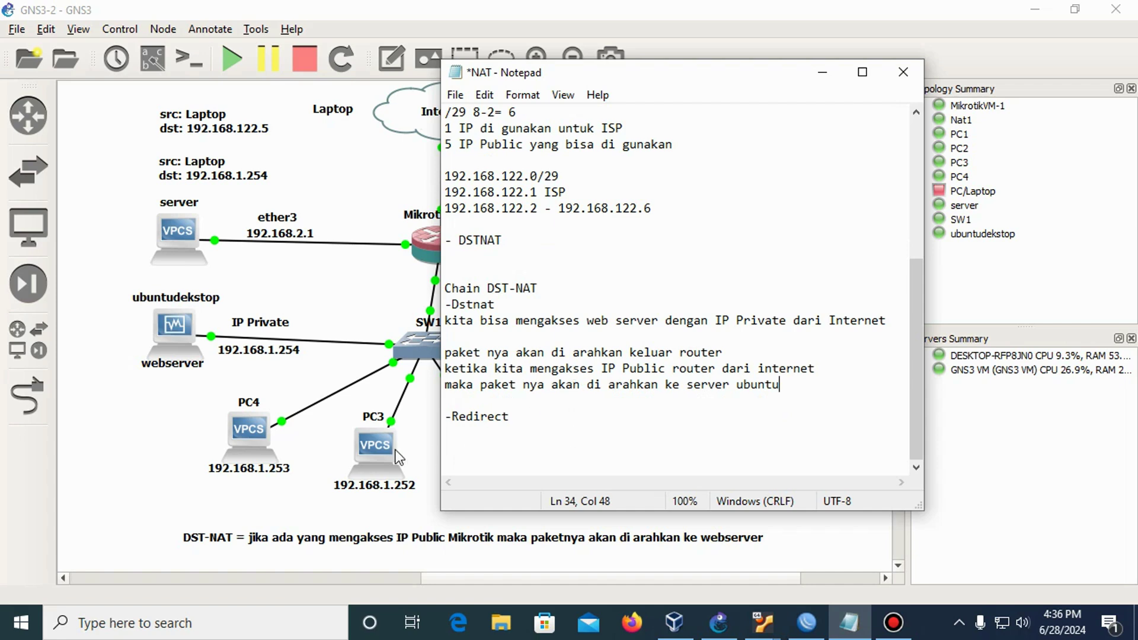
Write "maka nanti paketnya akan di arahkan ke router itu sendiri" below the Redirect heading.
left_click(563, 426)
double_click(534, 421)
left_click(507, 445)
type("maka nanti pak")
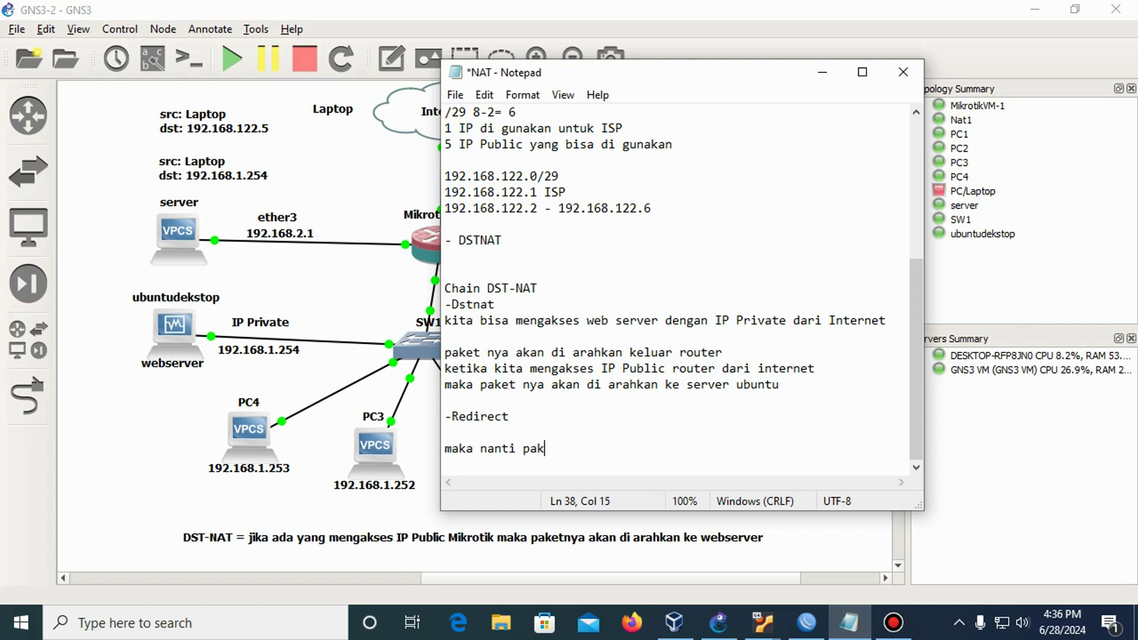
type("etnya akan d")
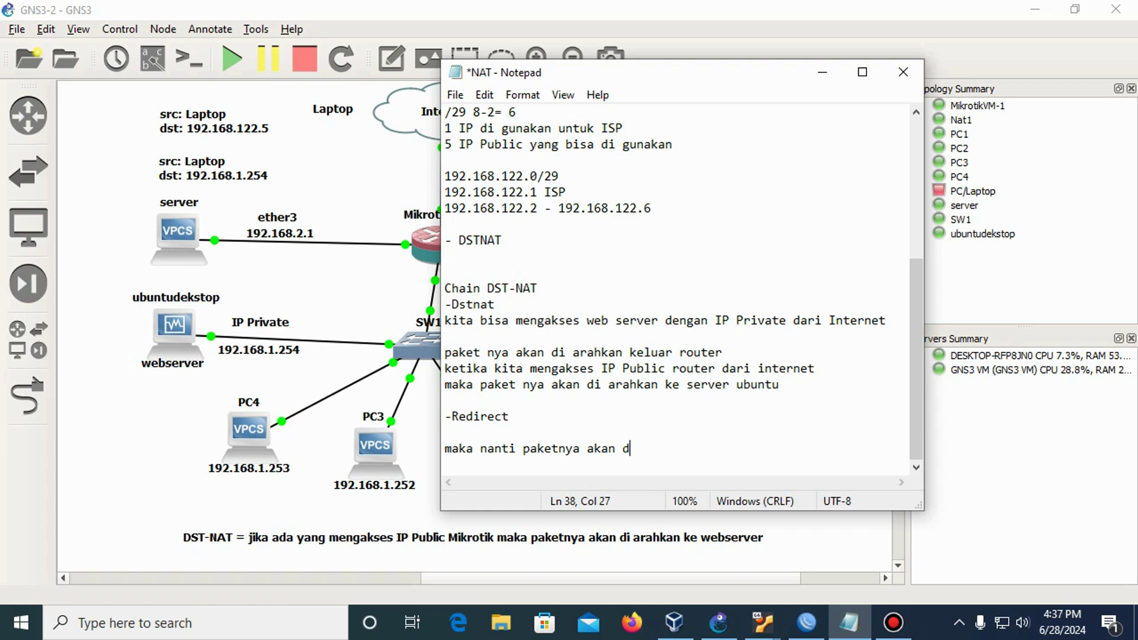
type("i arahkan ke router")
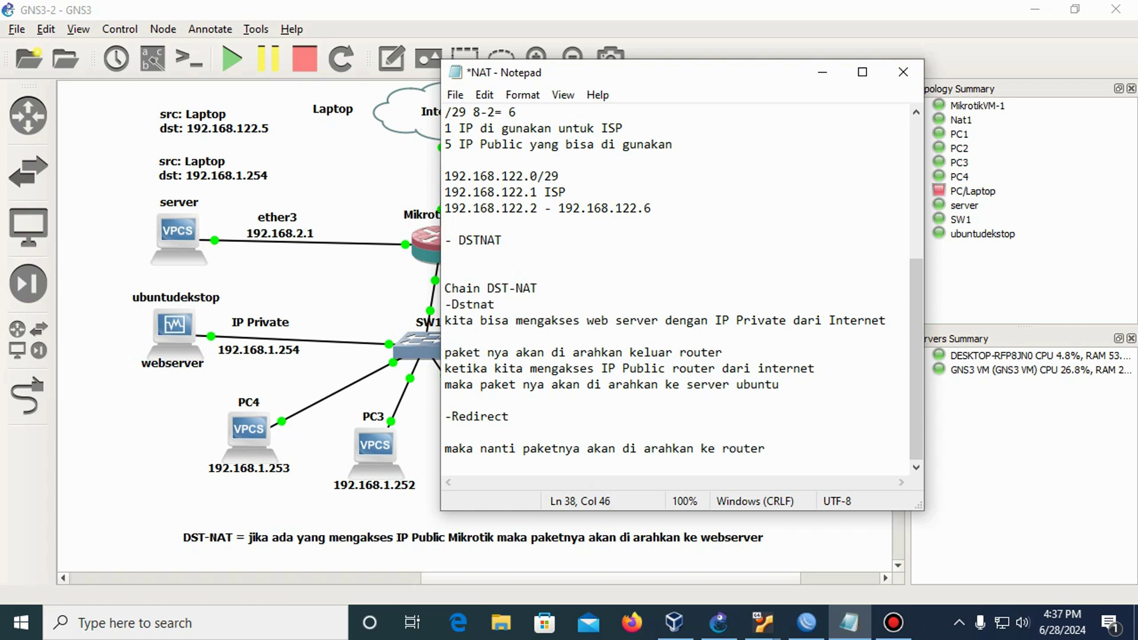
type("itu sendiri")
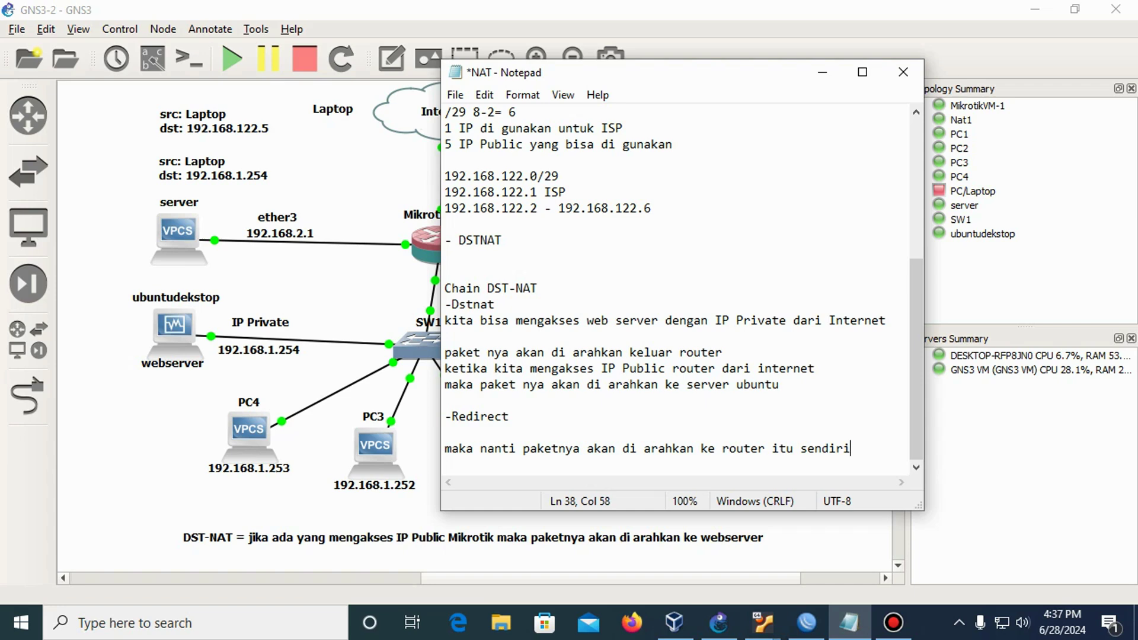
Switch to WinBox, connect to the router at 192.168.122.100 as admin, and open its firewall NAT rules.
left_click(819, 74)
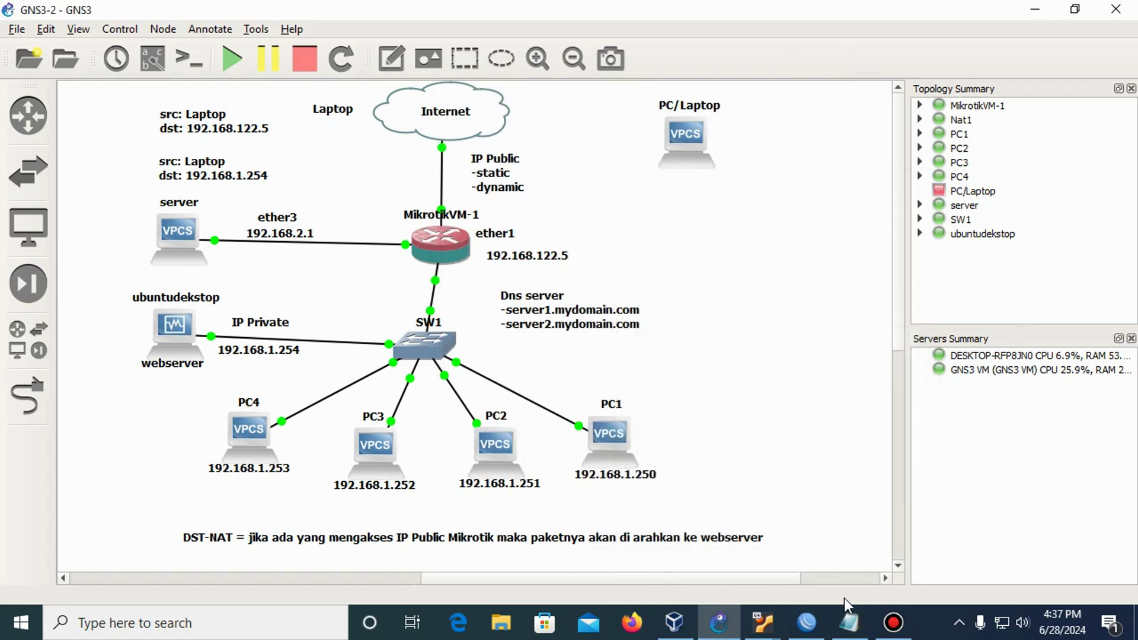
left_click(806, 623)
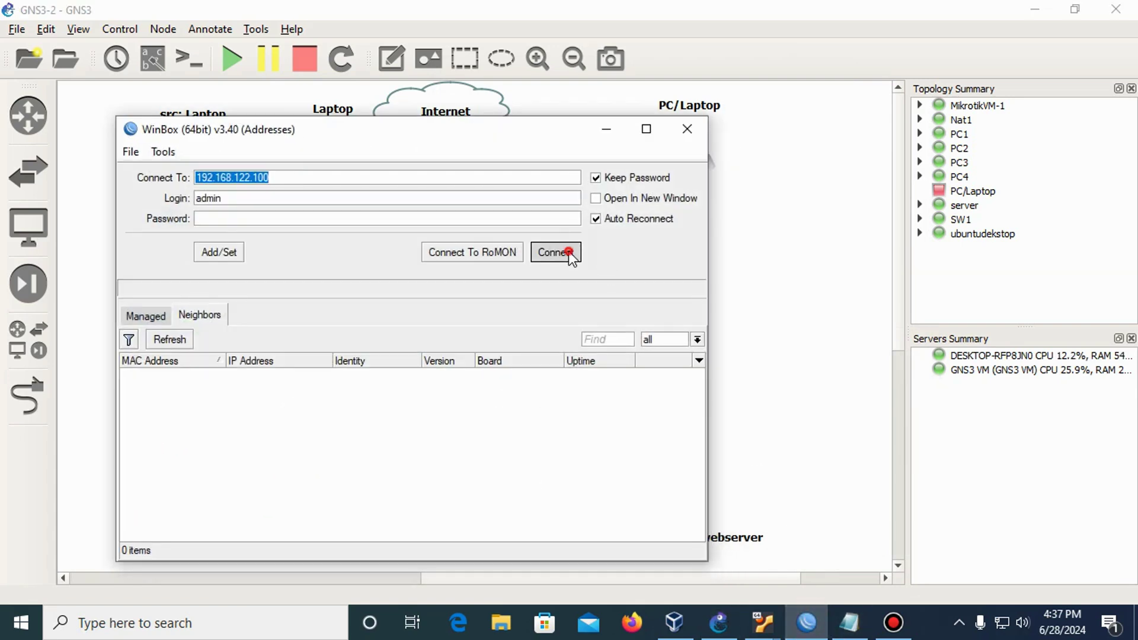
left_click(569, 252)
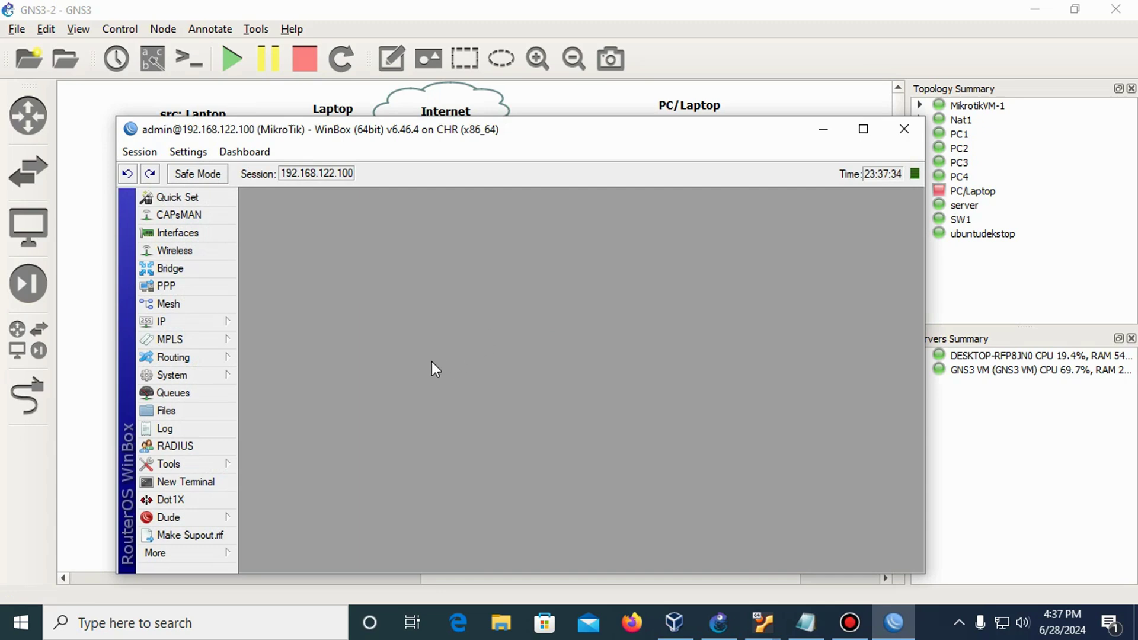
left_click(188, 326)
left_click(264, 309)
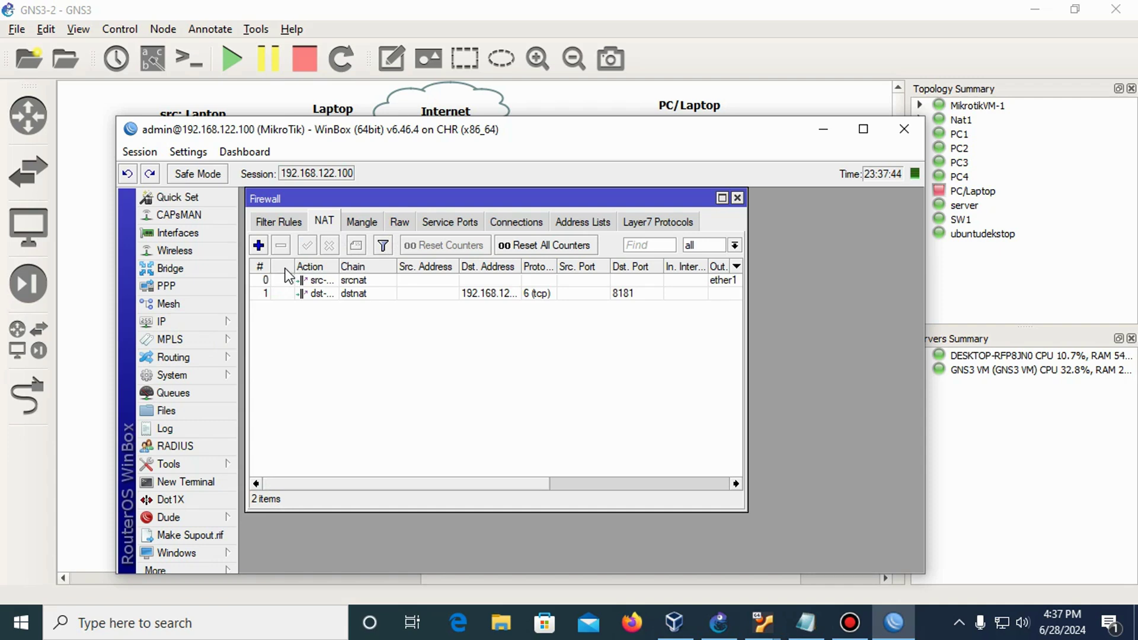
Start a new NAT rule, view the fields offered by the dst-nat action, and set the action to redirect.
left_click(258, 245)
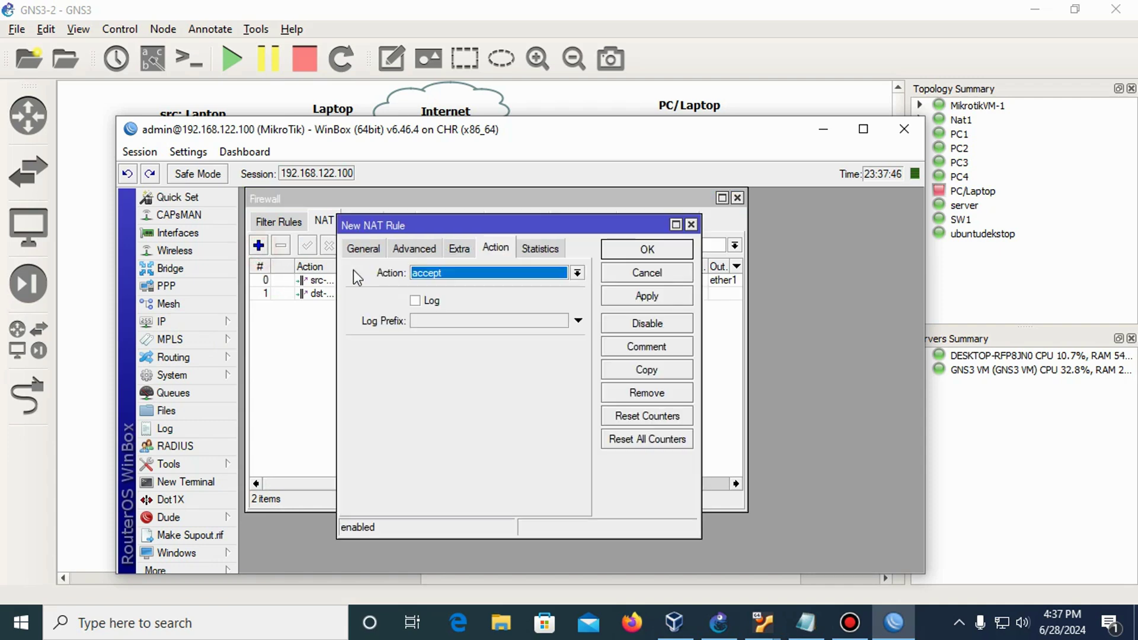
left_click(460, 273)
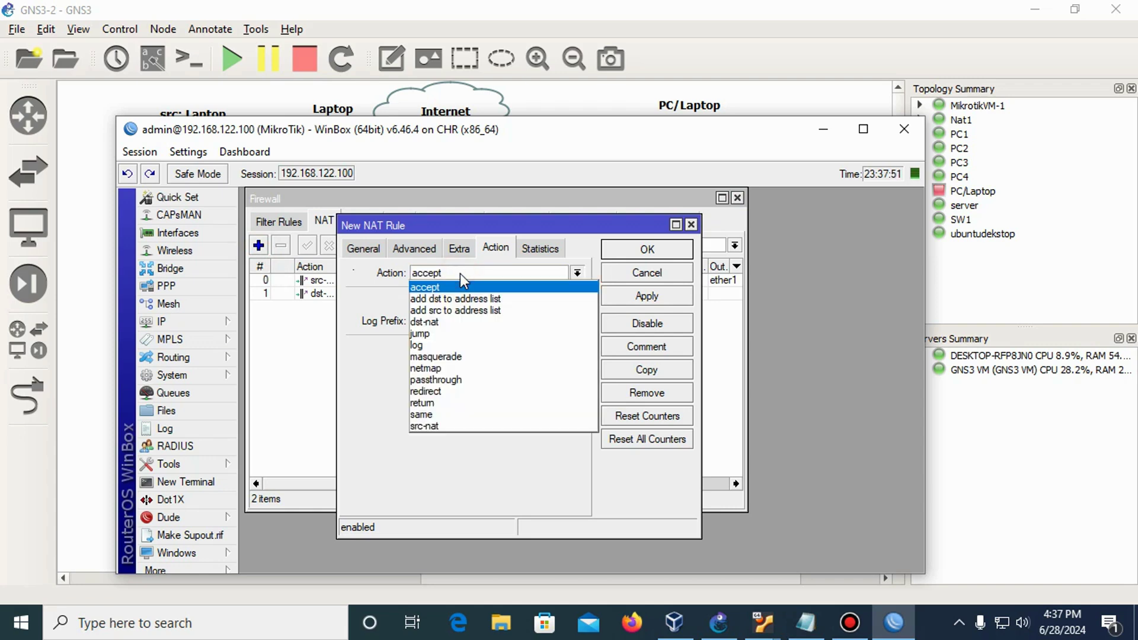
left_click(456, 322)
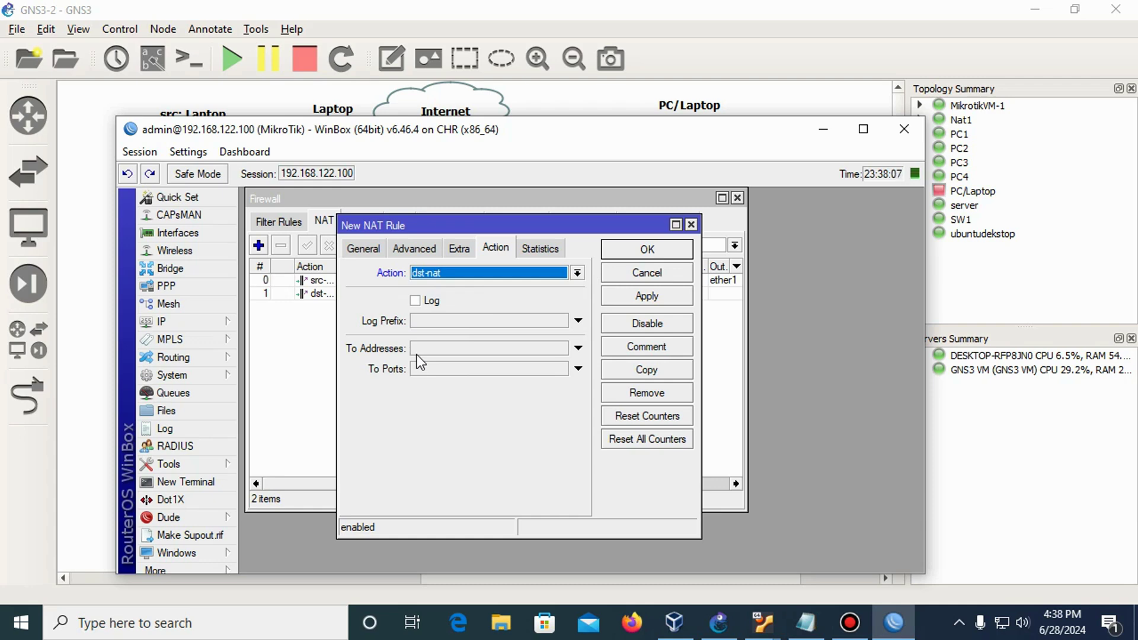
left_click(443, 274)
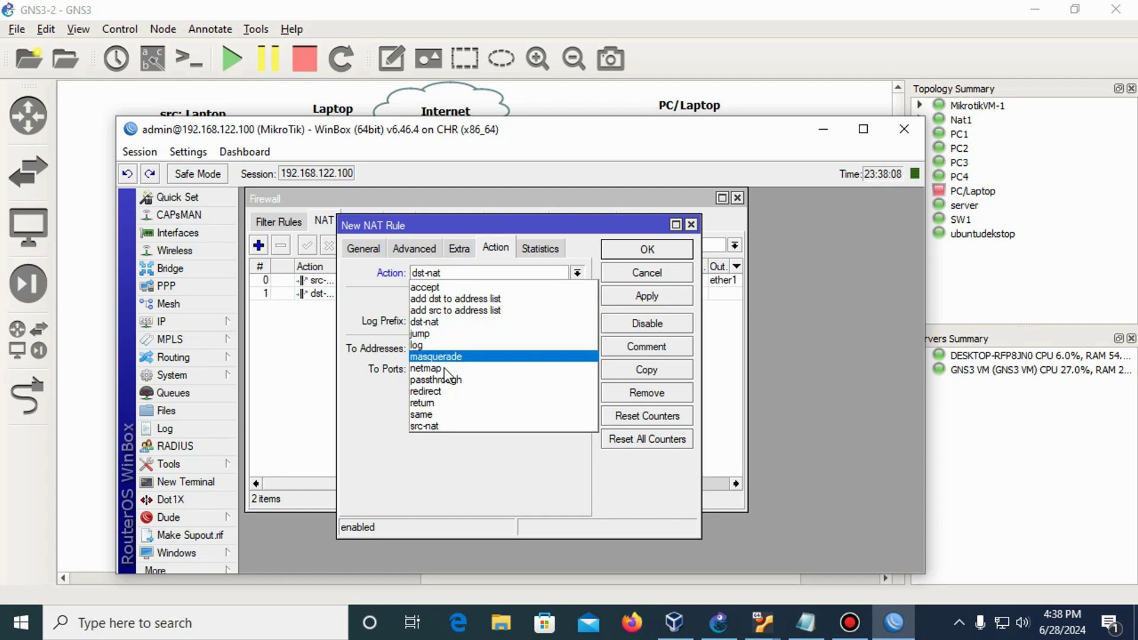
left_click(447, 391)
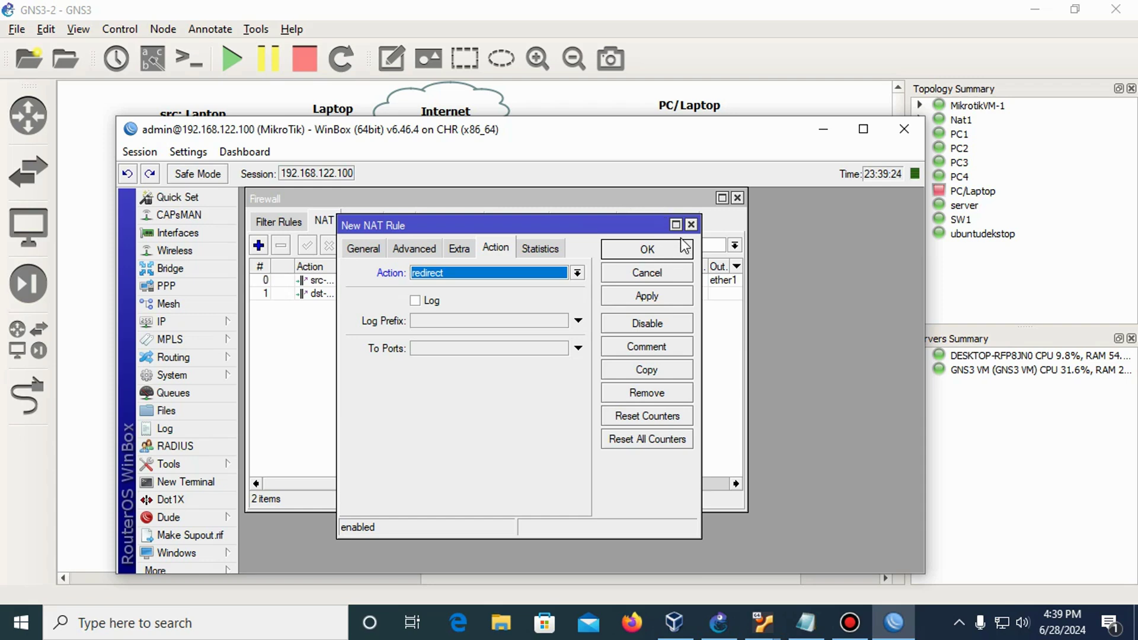
Examine the router's DNS settings and its list of static DNS entries.
left_click(181, 322)
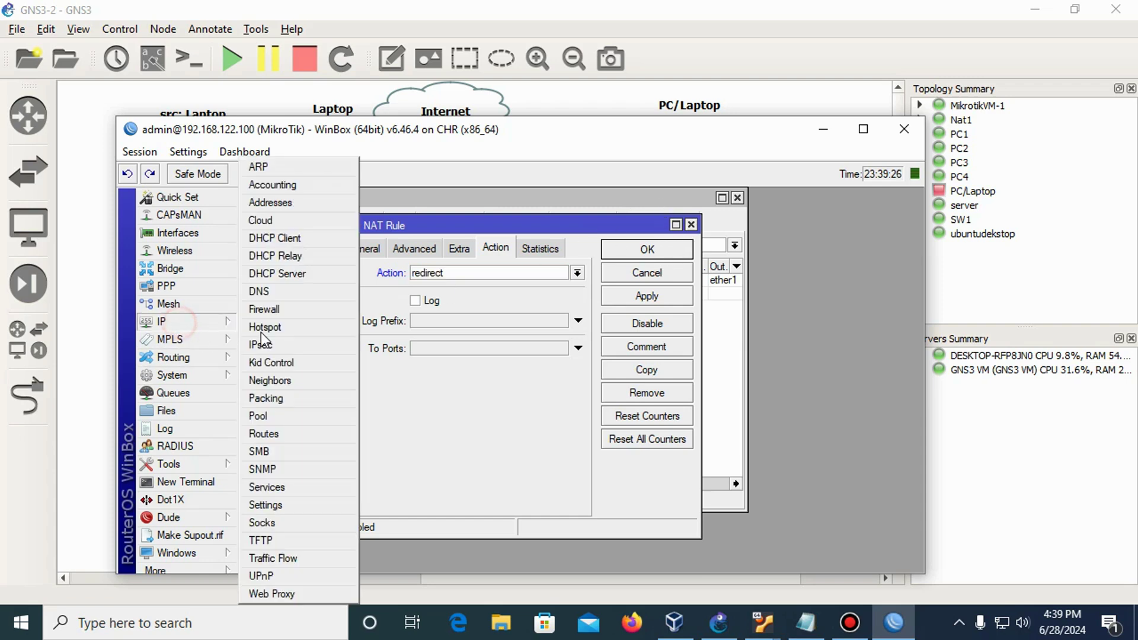
left_click(261, 291)
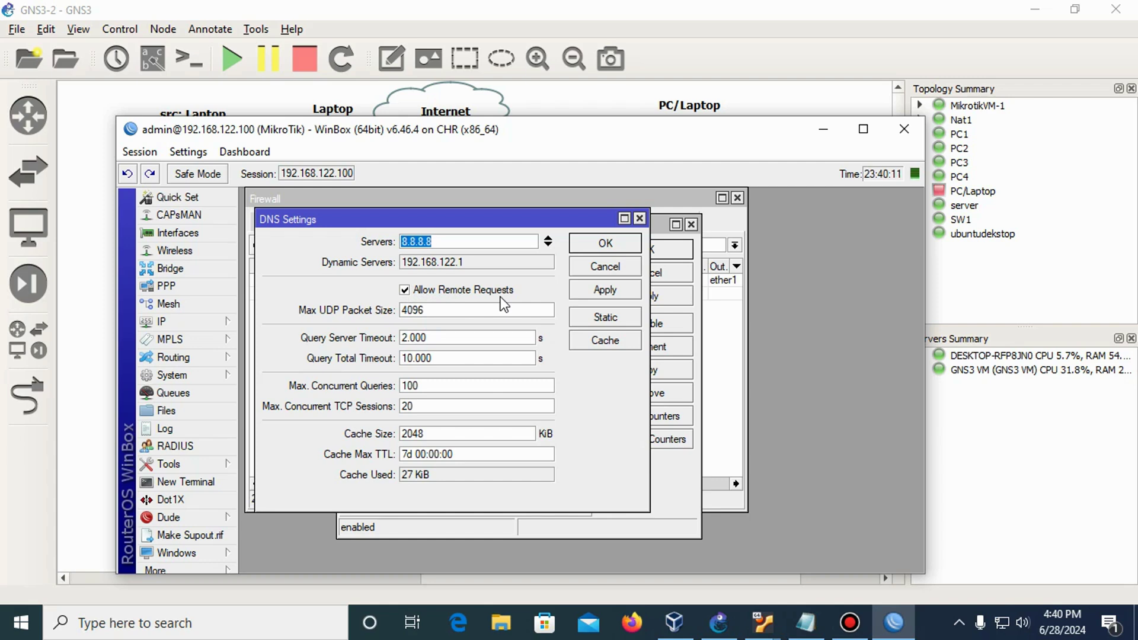
left_click(615, 321)
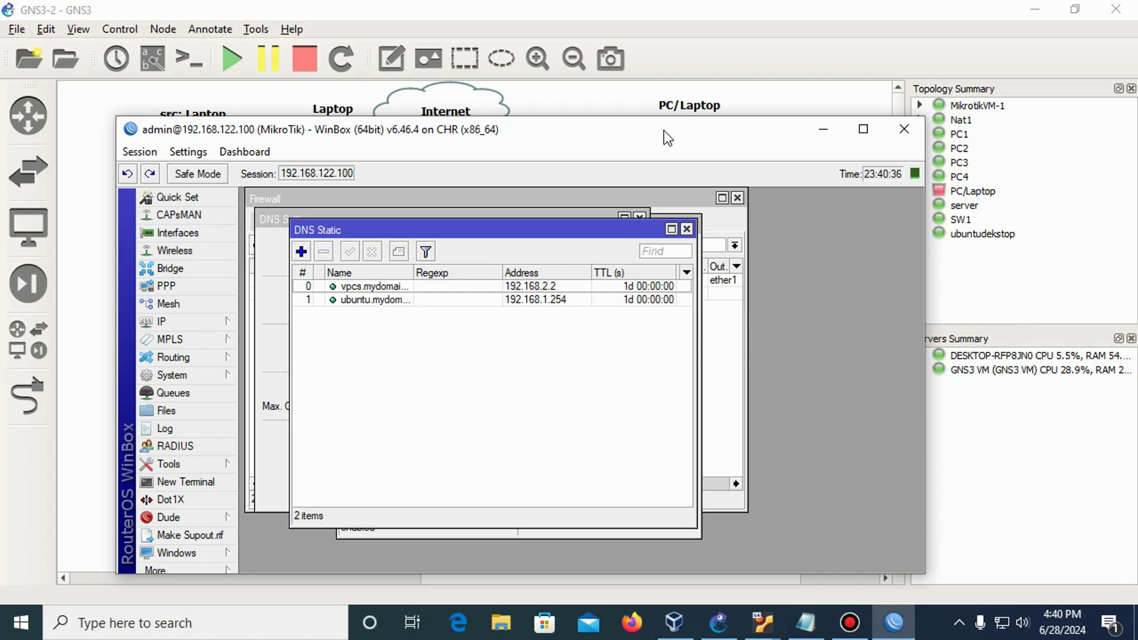
Return to the GNS3 topology, open PC1's console and run "show ip" to check its DNS servers.
left_click(825, 127)
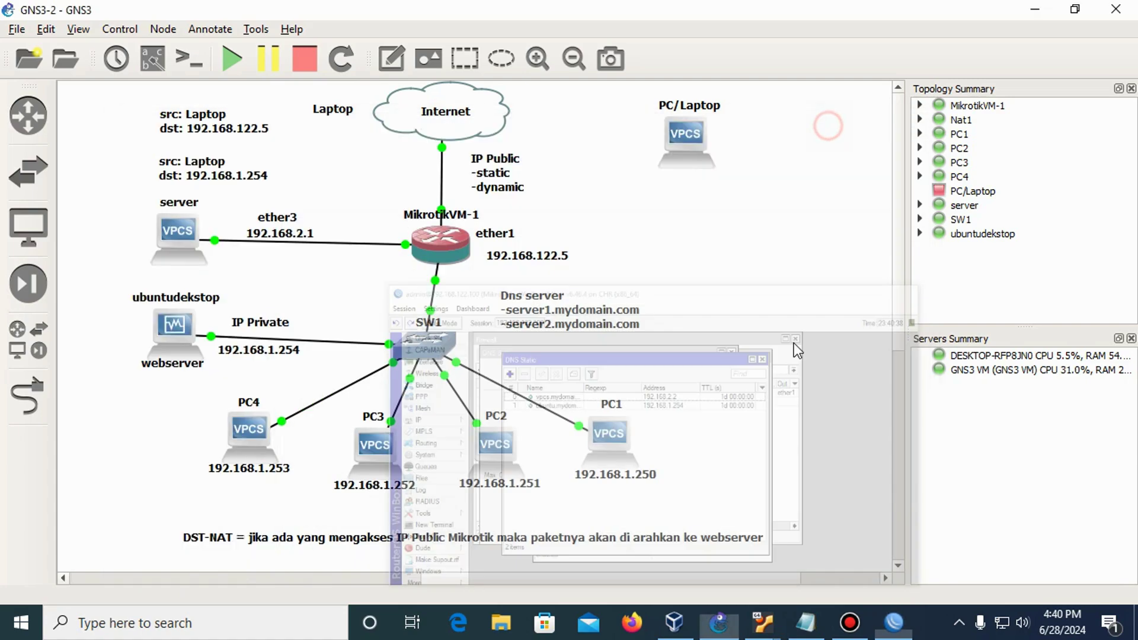
double_click(611, 436)
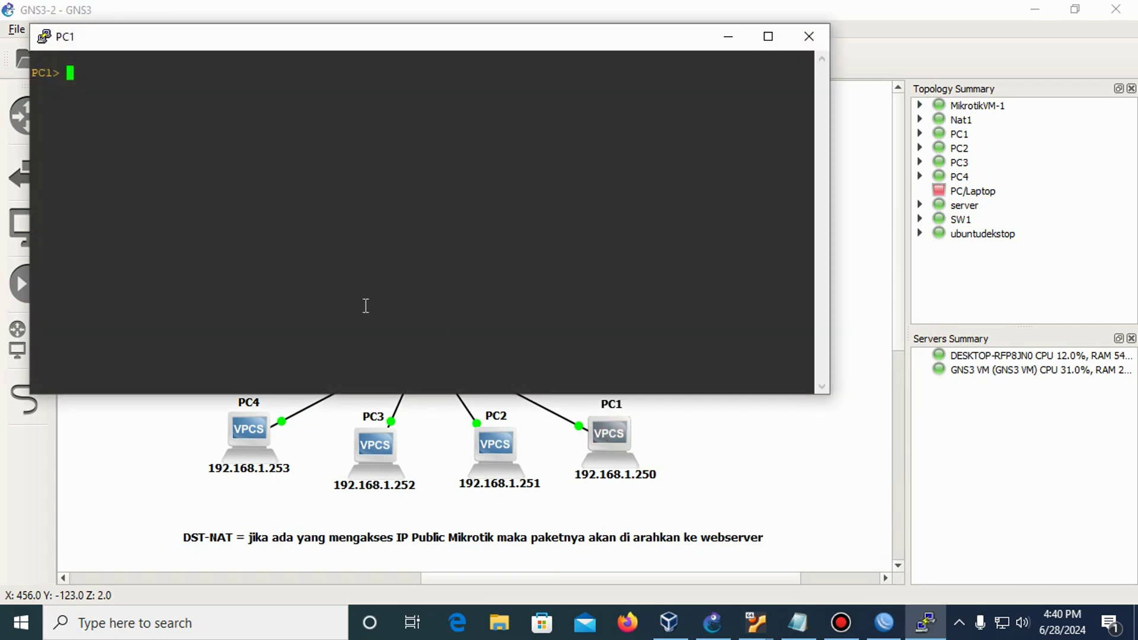
type("show ")
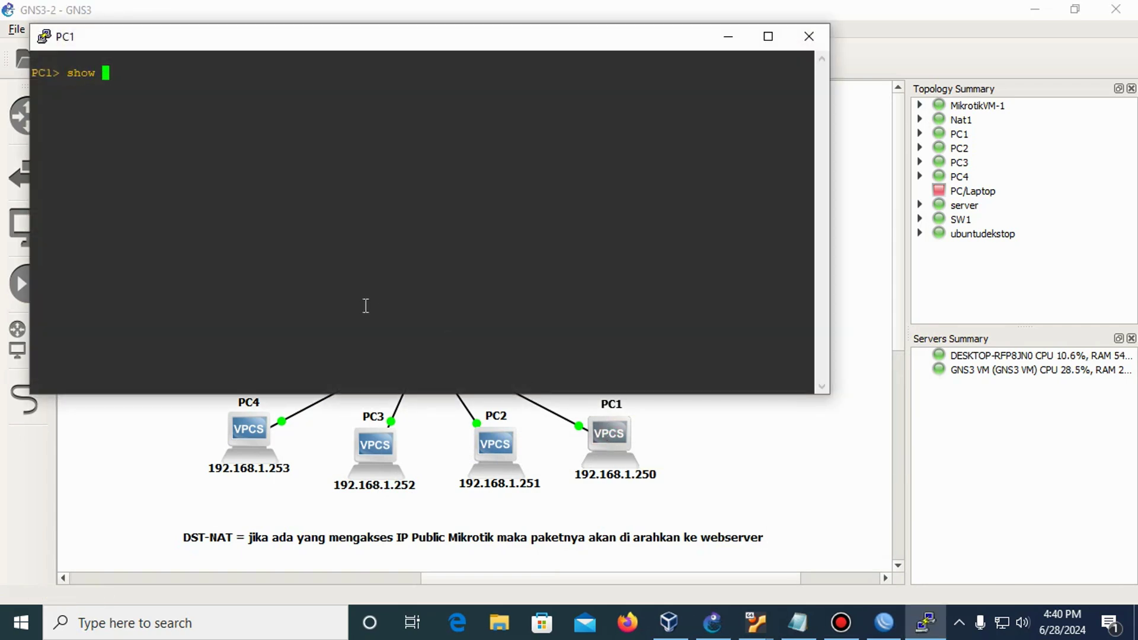
type("ip")
key("Return")
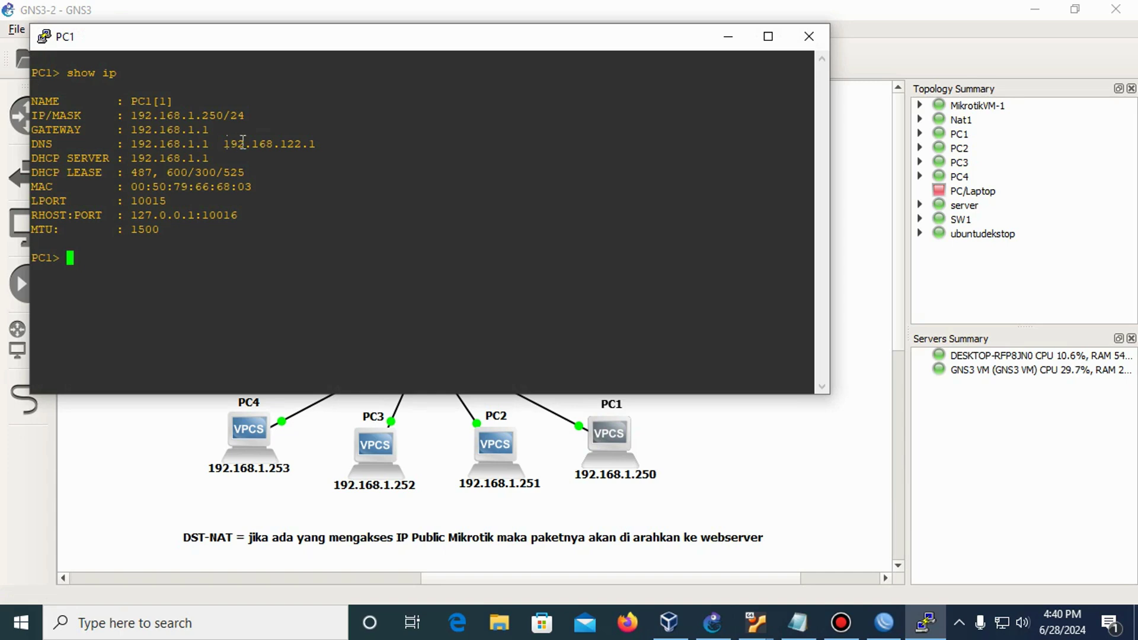
Open PC2's console, run "show ip" to check its DNS servers, and compare them with PC1's output.
double_click(480, 443)
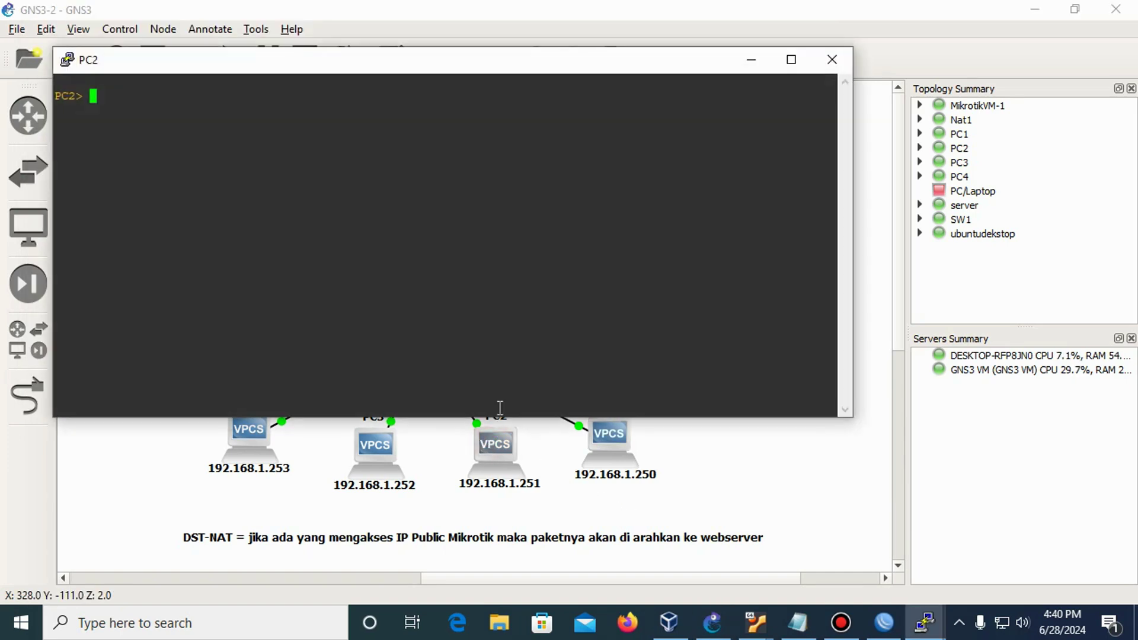
type("show ip")
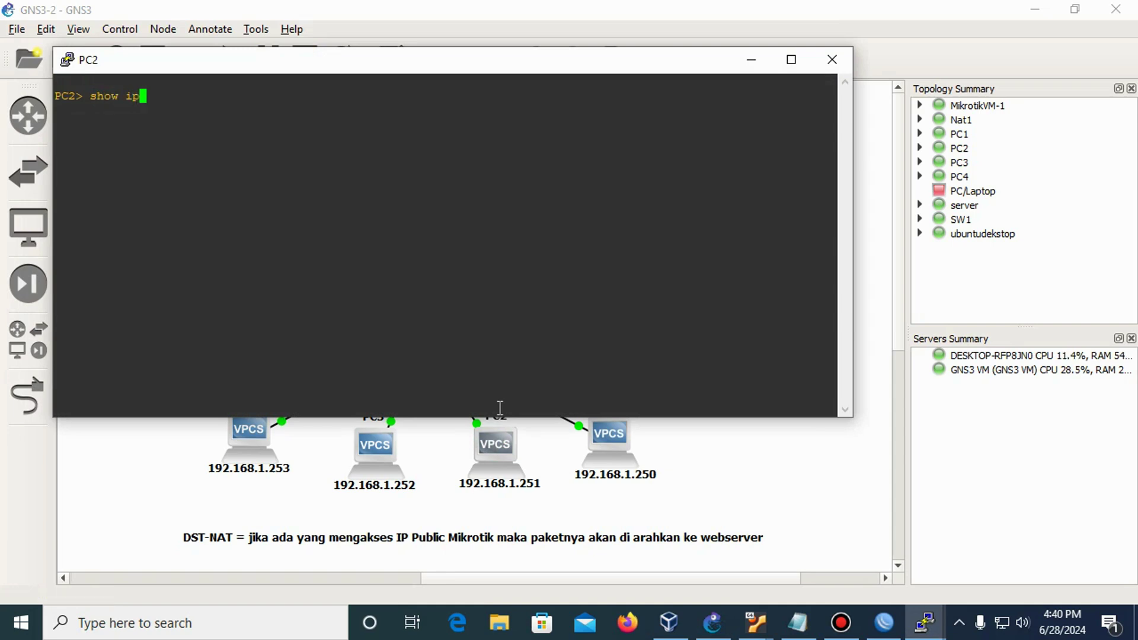
key("Return")
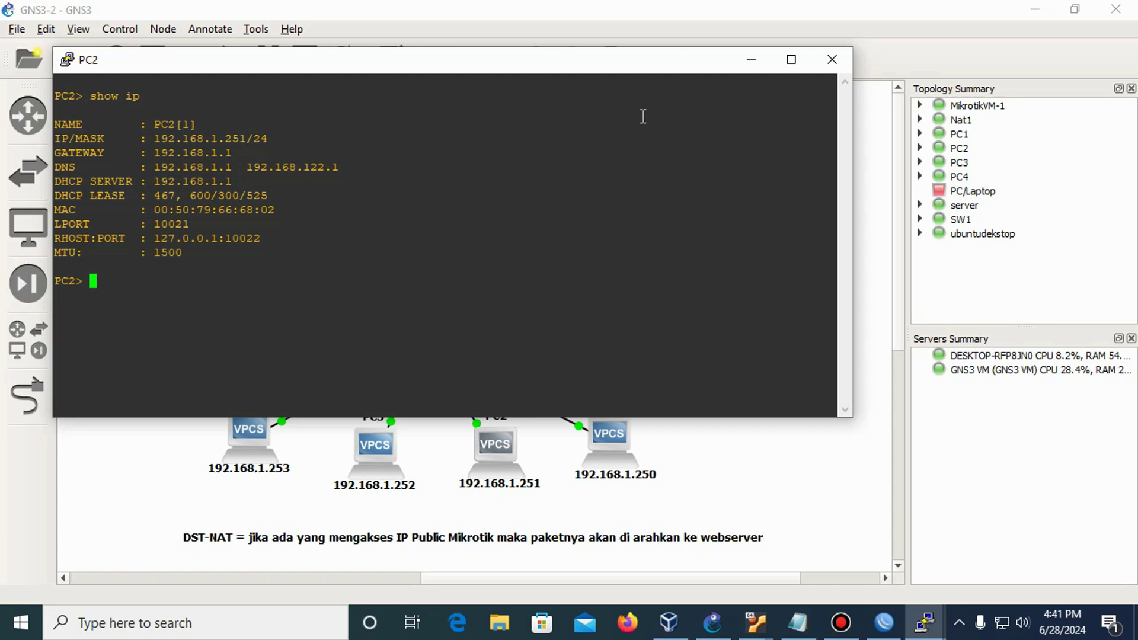
left_click(745, 60)
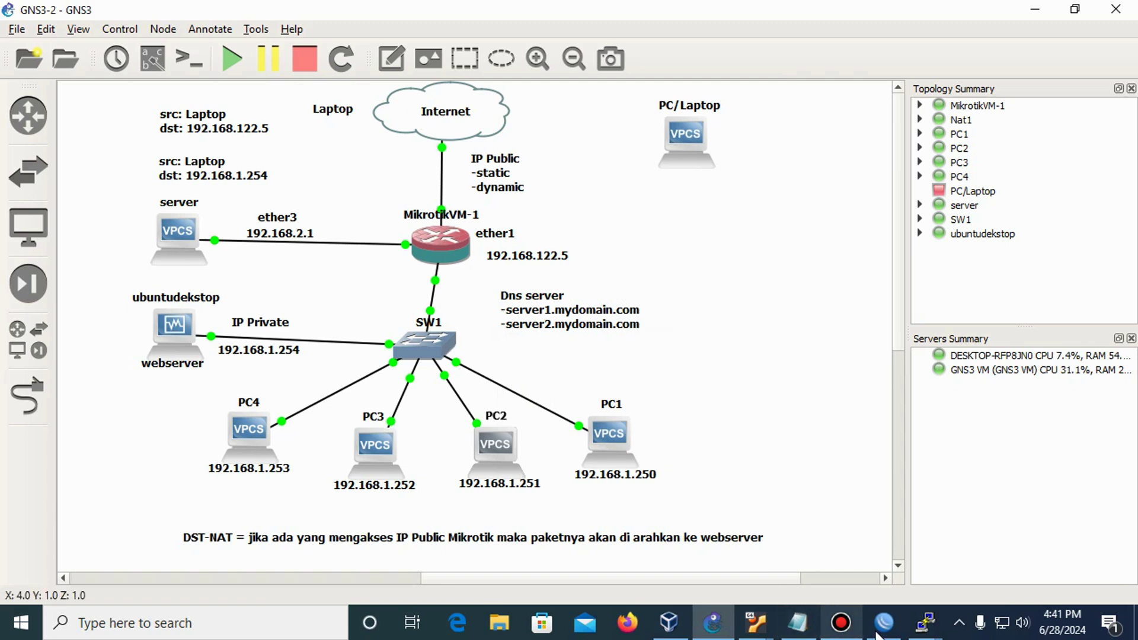
mouse_move(925, 627)
left_click(824, 557)
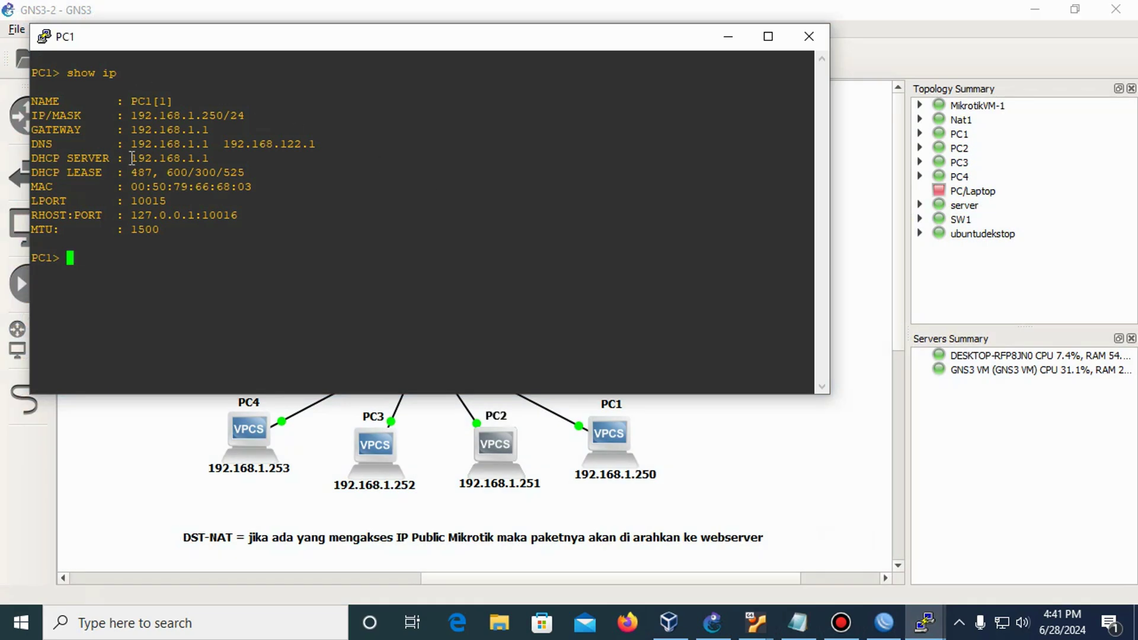
left_click(728, 36)
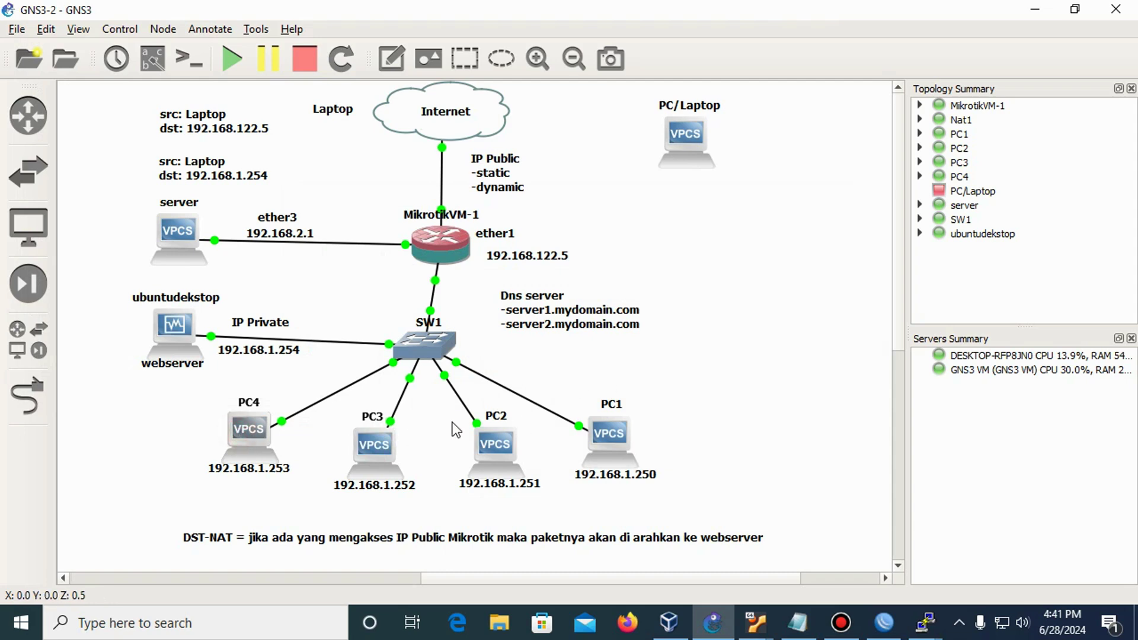
Open PC3's console from the topology and run "show ip" to check its DNS servers.
left_click(619, 364)
left_click(368, 444)
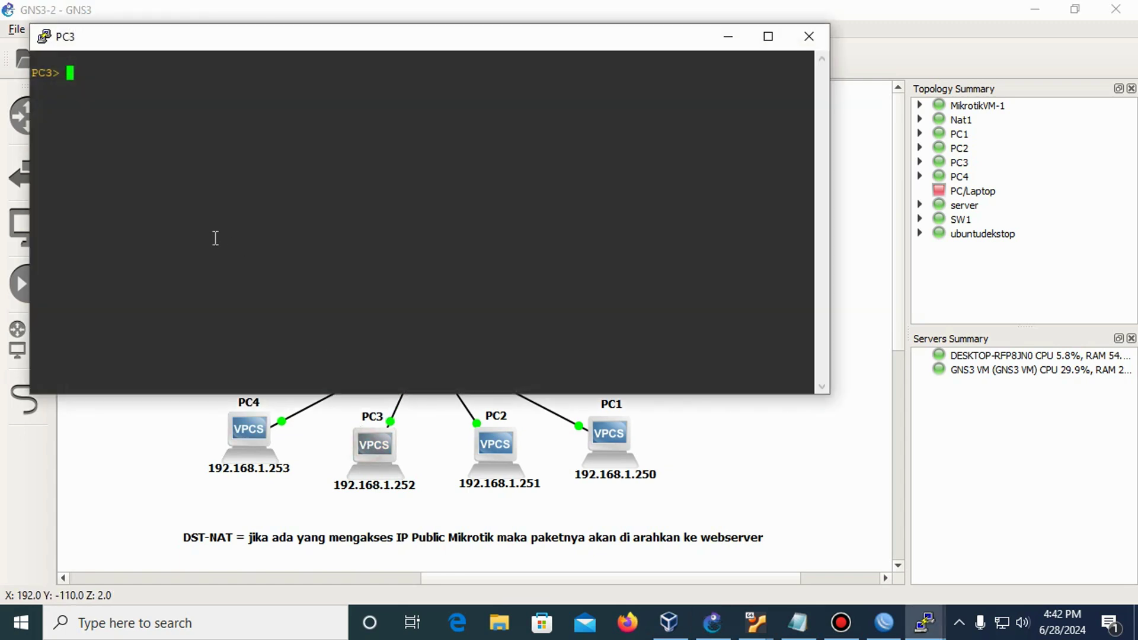
type("show ip")
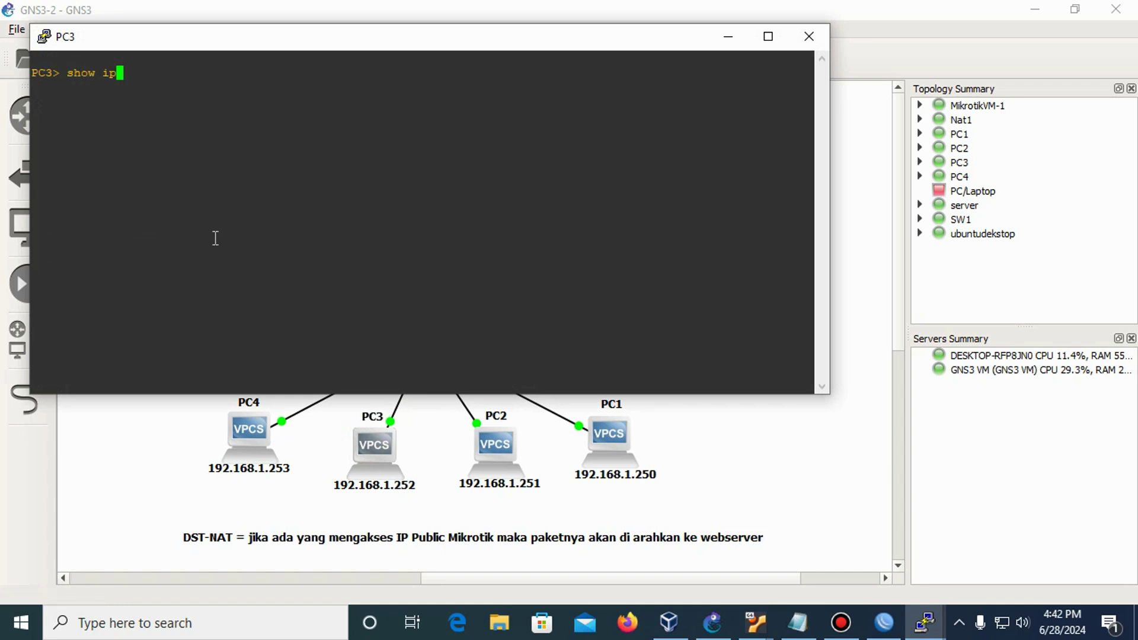
key("Return")
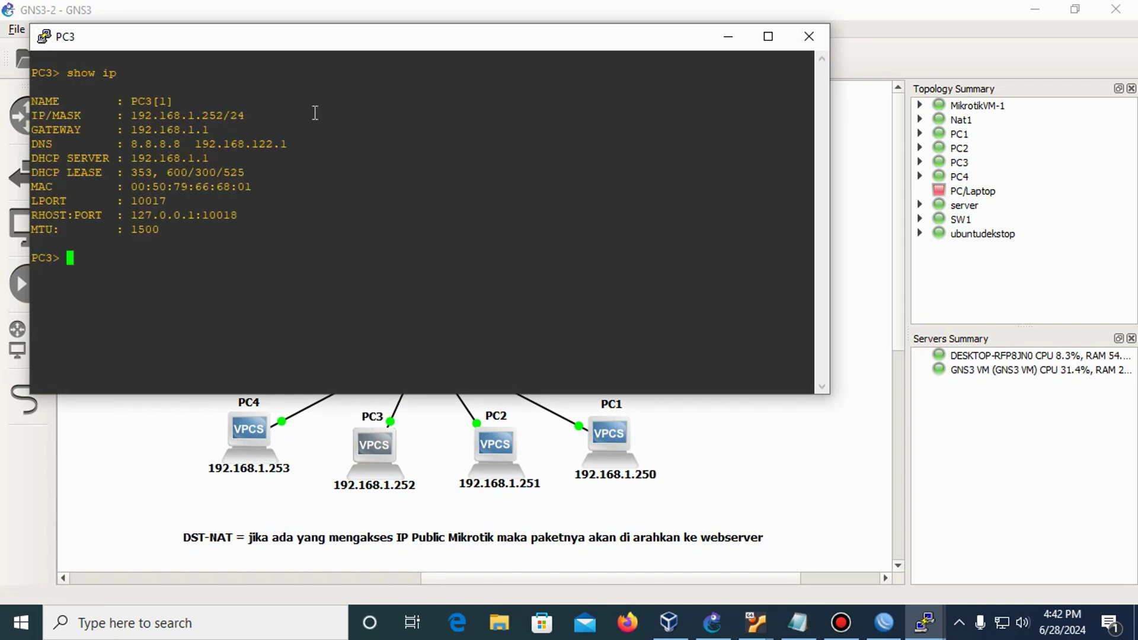
Open PC4's console, run "show ip" to check its DNS servers, and minimize the console.
double_click(243, 435)
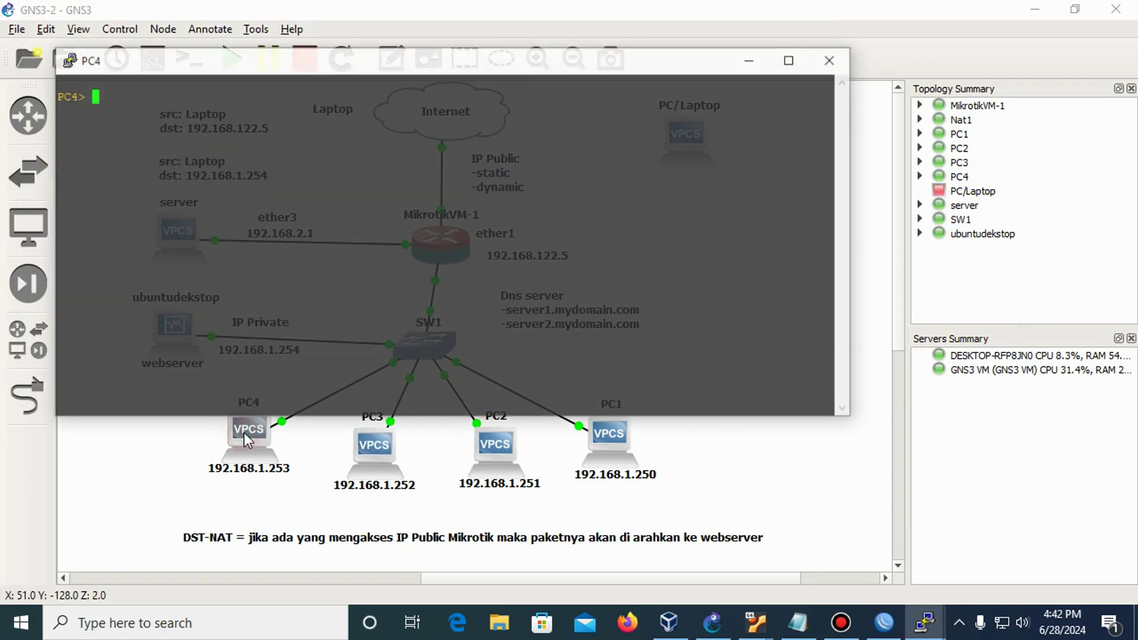
type("show ip")
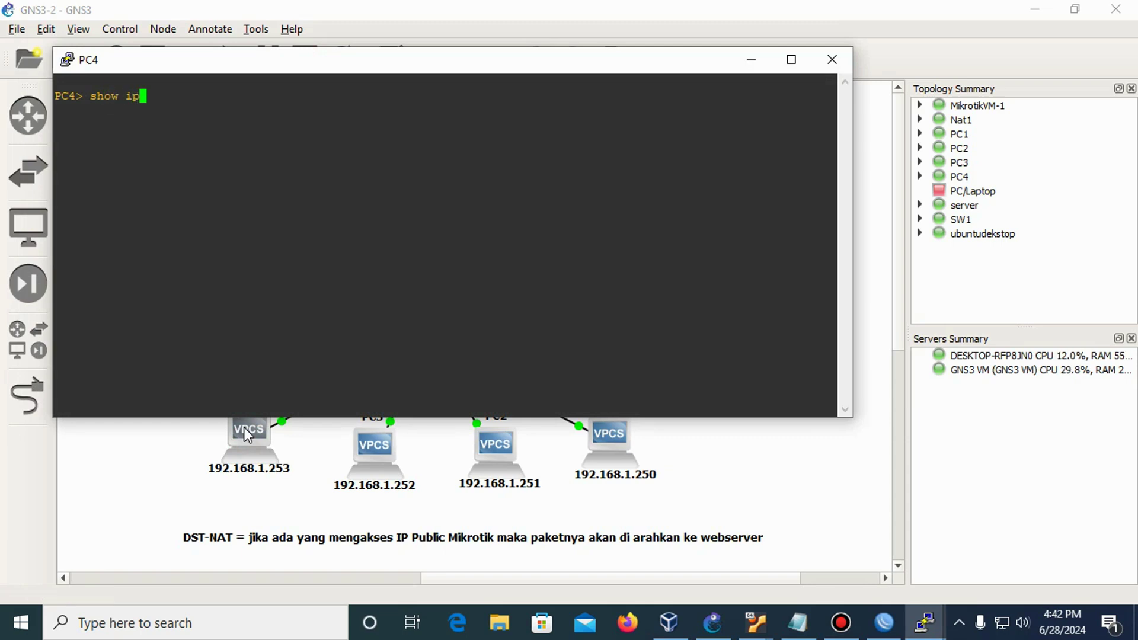
key("Return")
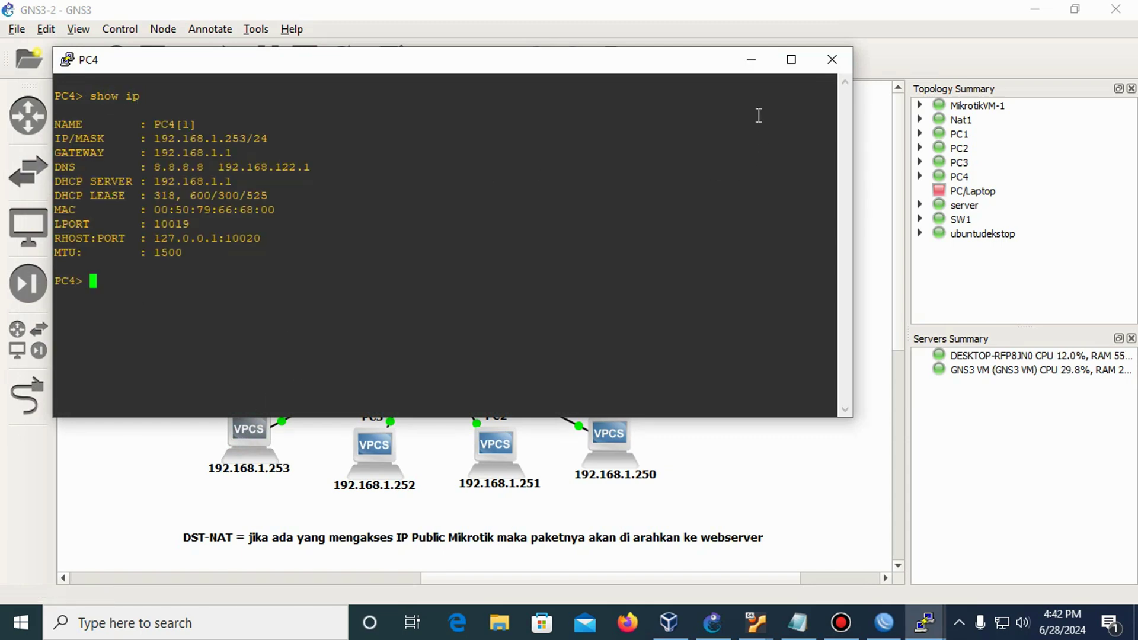
left_click(750, 59)
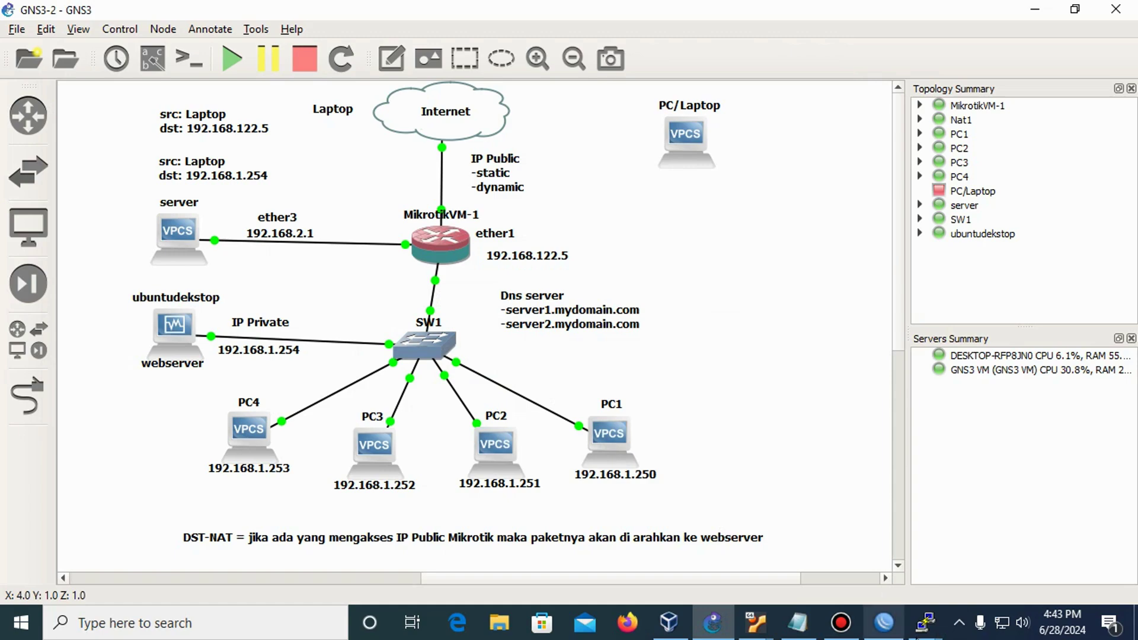
Return to PC3's console and ping vpcs.mydoamin.com three times to test name resolution.
mouse_move(925, 622)
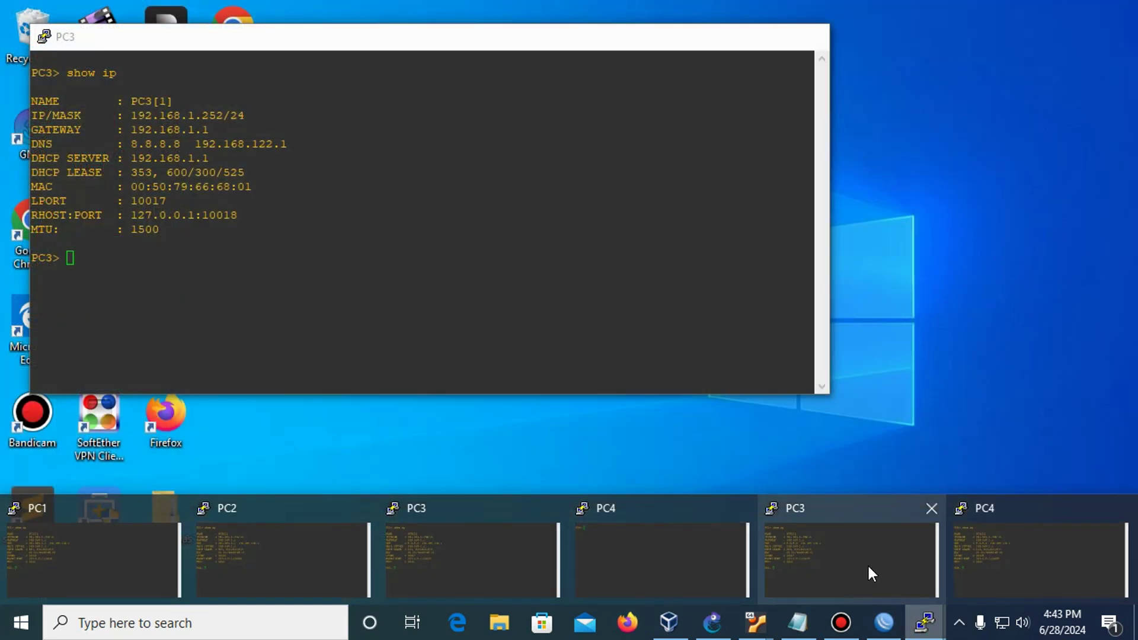
left_click(870, 572)
type("p")
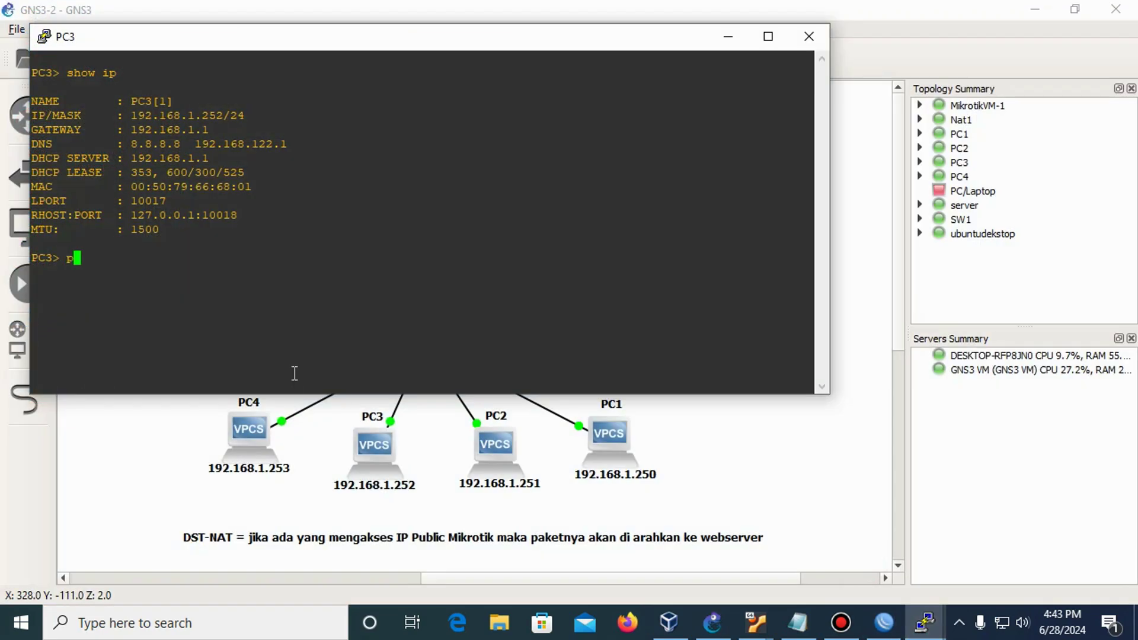
type("ing ")
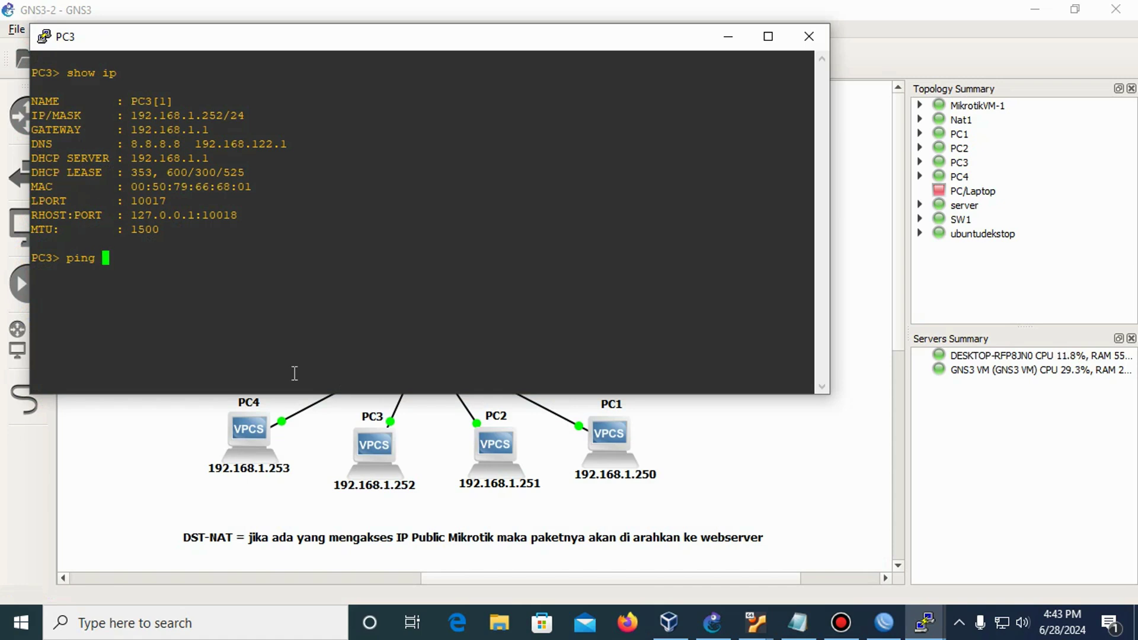
type("vpcs.mydoamin")
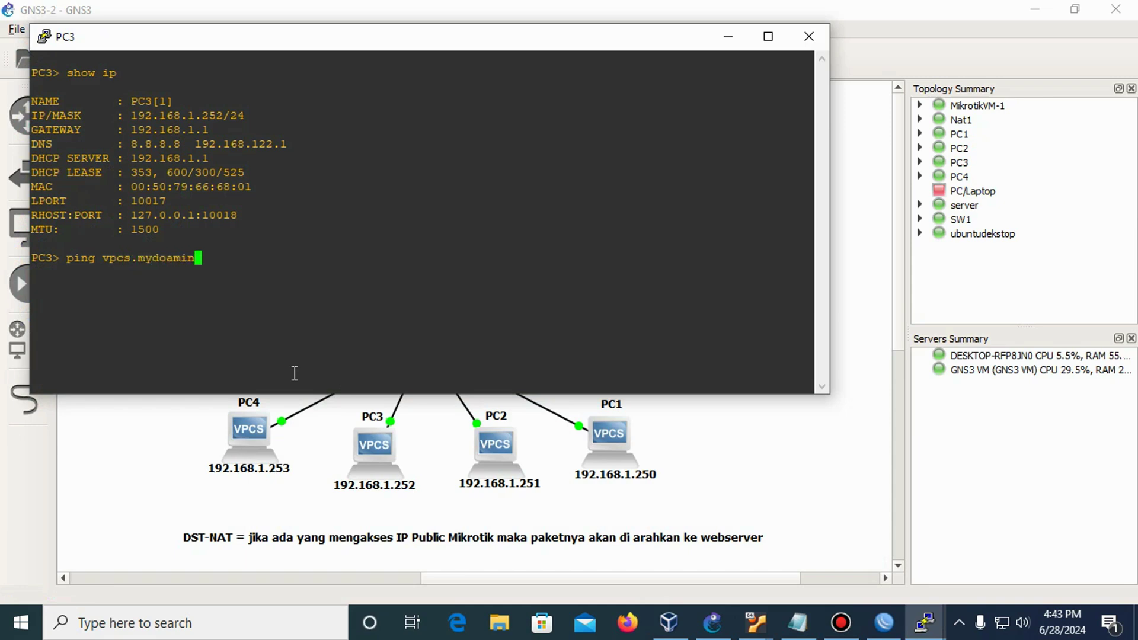
type(".com")
key("Return")
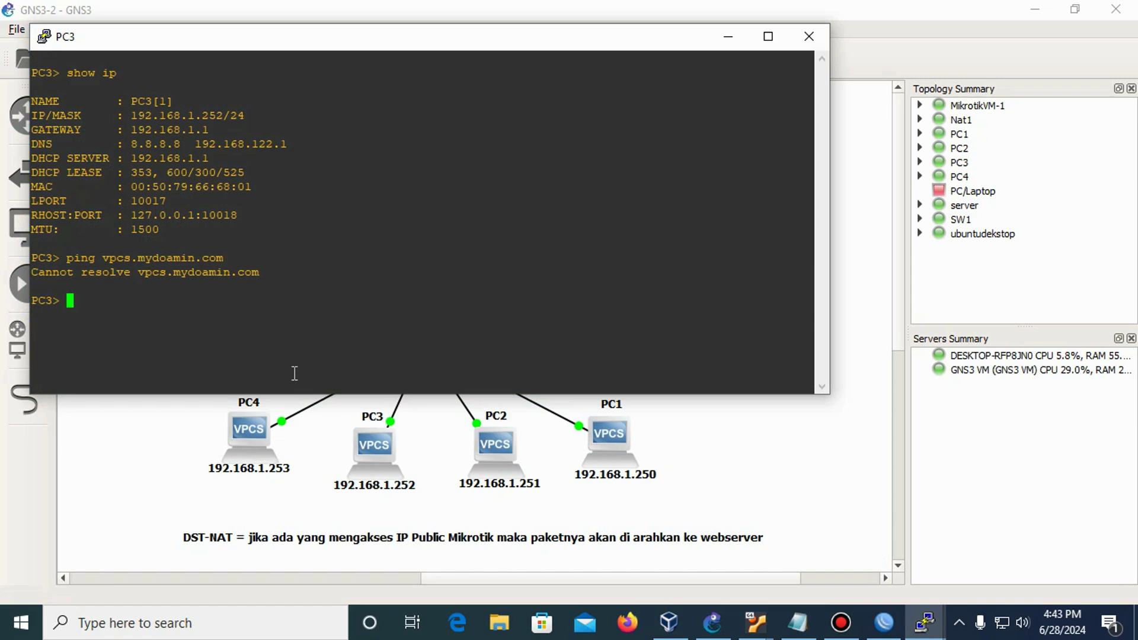
key("Up")
key("Return")
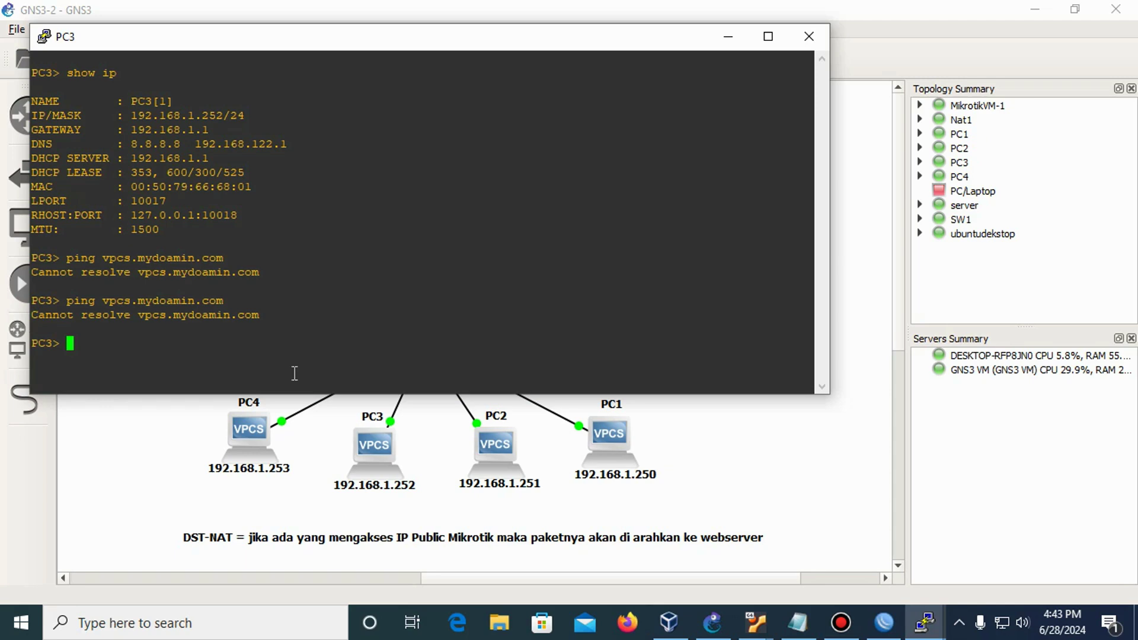
key("Up")
key("Return")
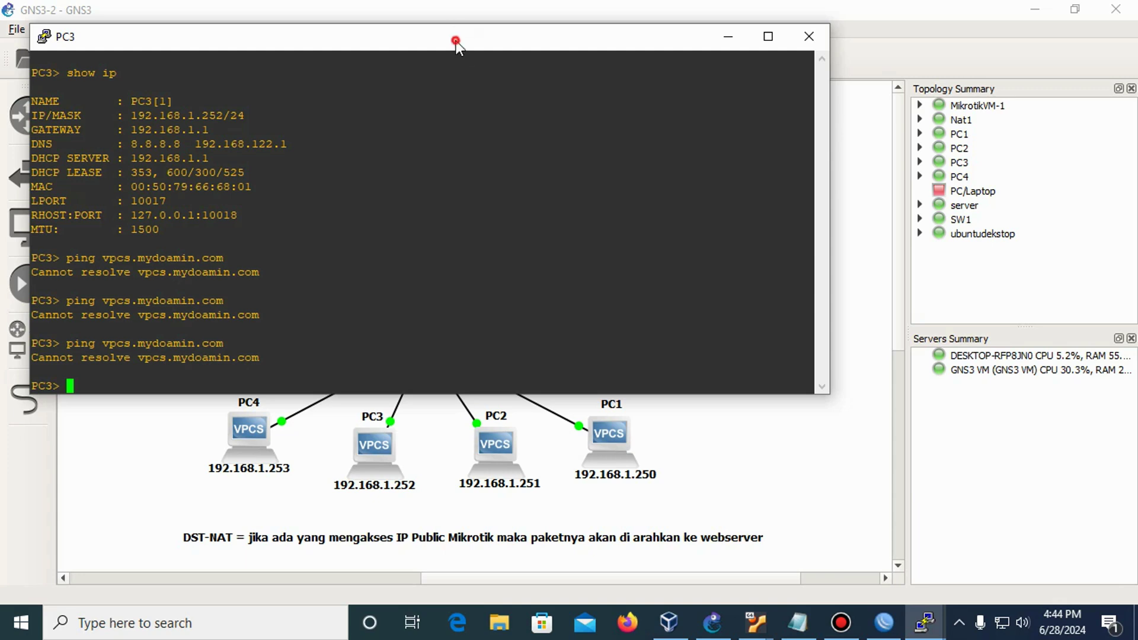
Arrange the PC3 and PC1 consoles so both can be seen and ping vpcs.mydomain.com from PC1.
left_click_drag(453, 41, 529, 128)
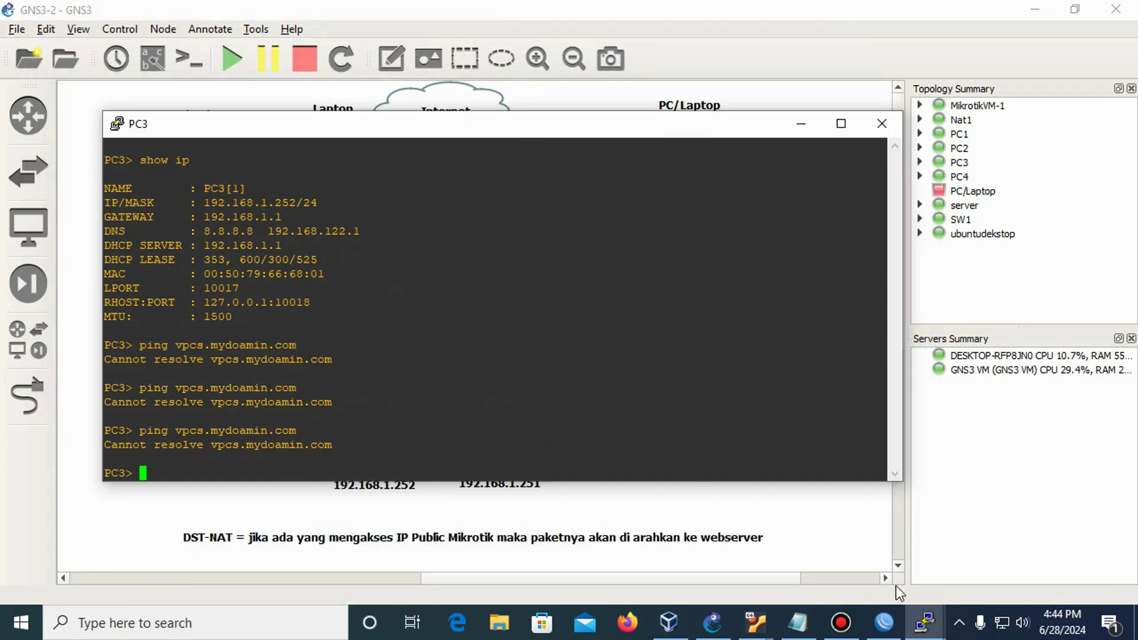
left_click(925, 622)
left_click(148, 557)
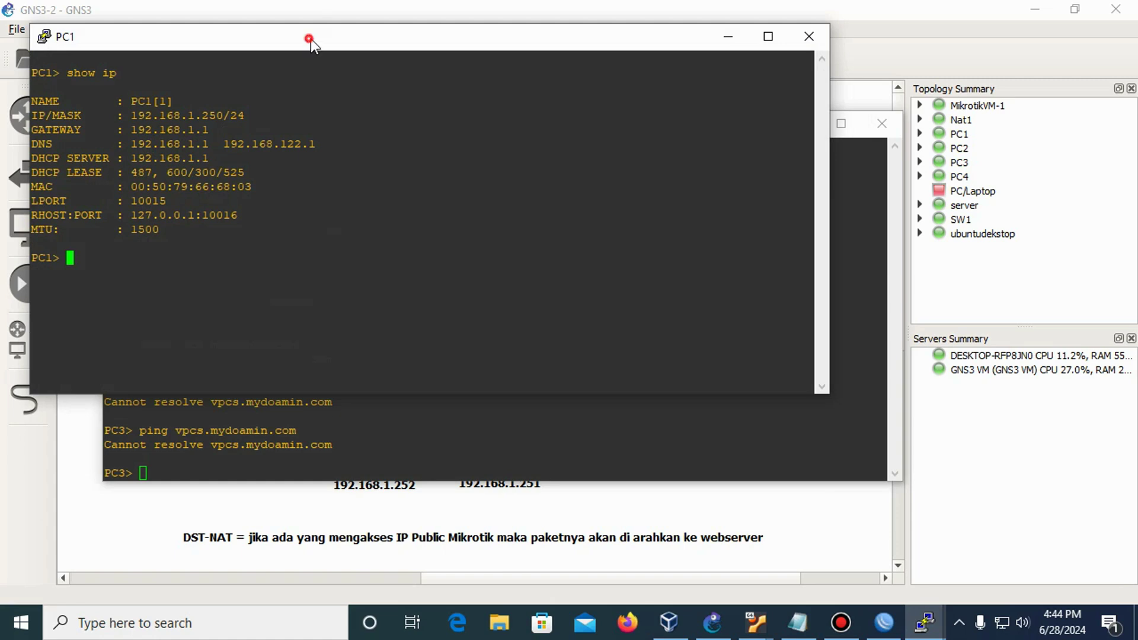
left_click_drag(310, 38, 507, 43)
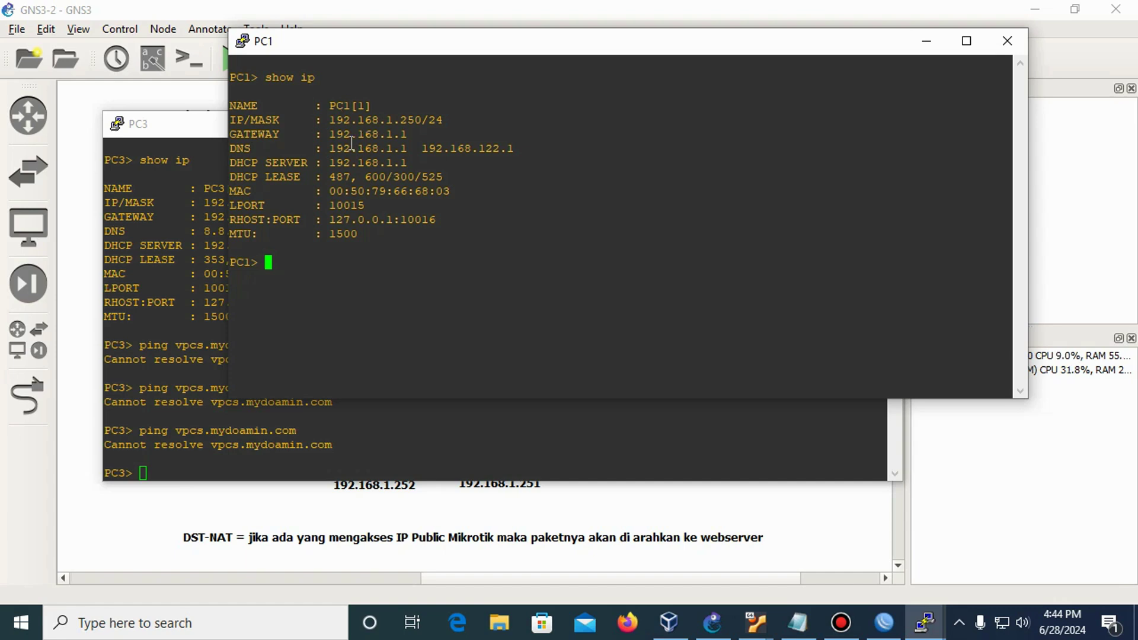
type("ping vpcs.myd")
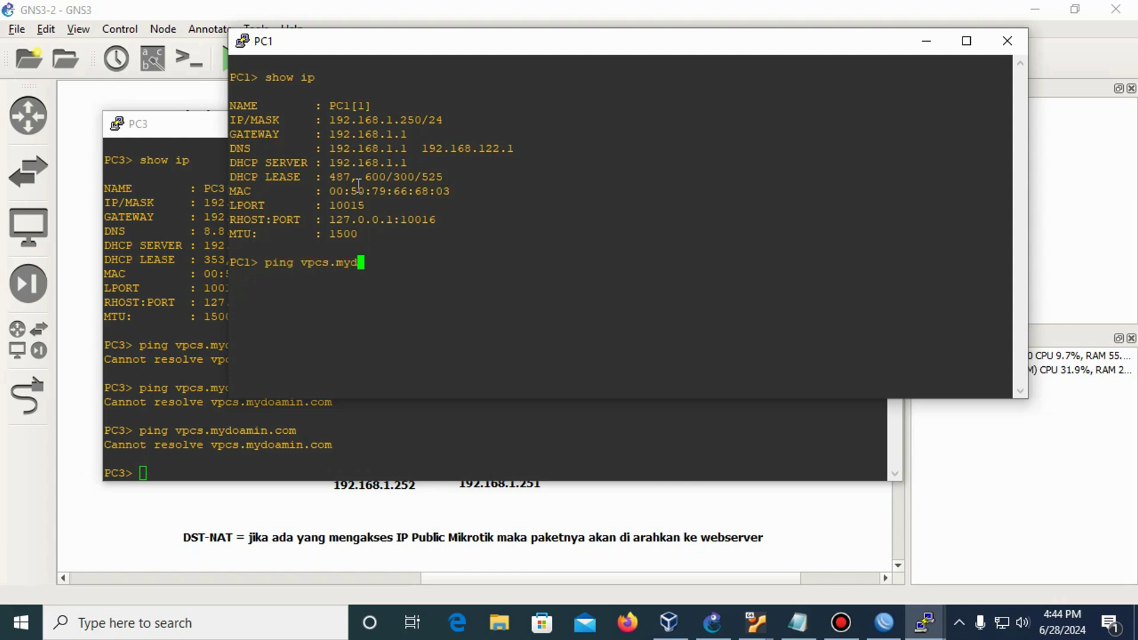
type("omain.com")
key("Return")
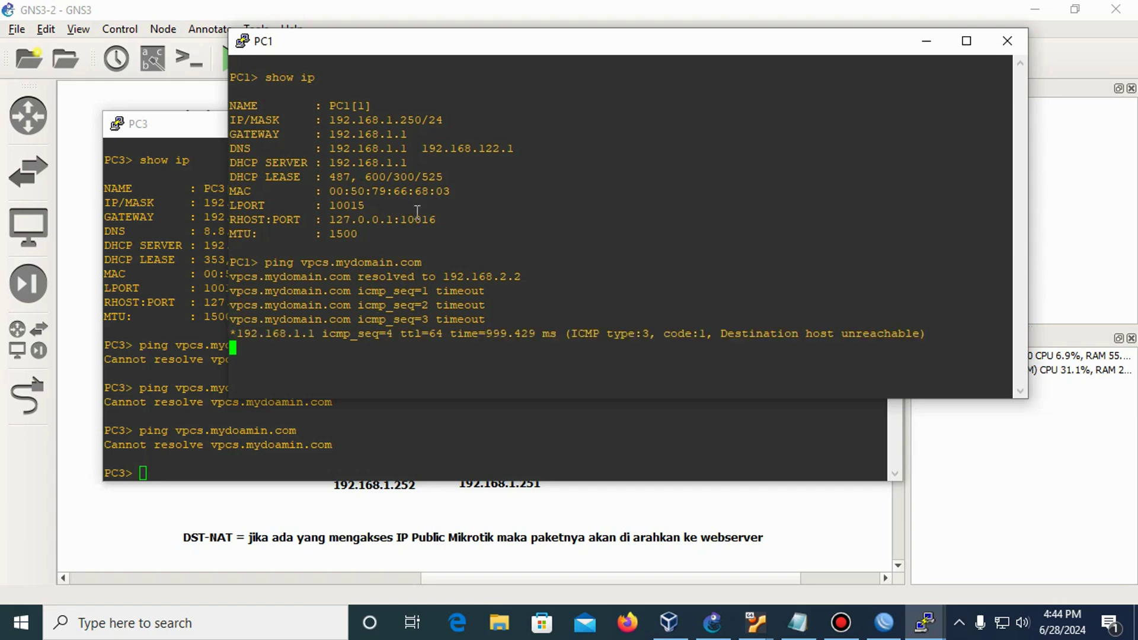
Review PC3's DNS servers and ping output again, and minimize the PC1 and PC3 consoles.
left_click(198, 127)
left_click_drag(564, 126, 613, 124)
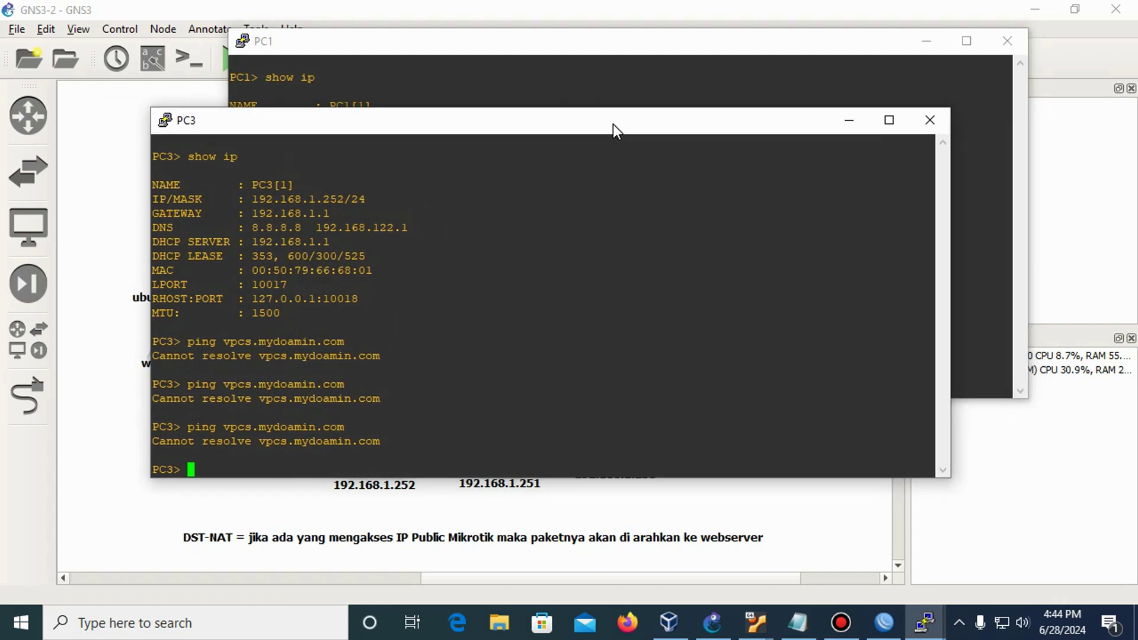
left_click(927, 39)
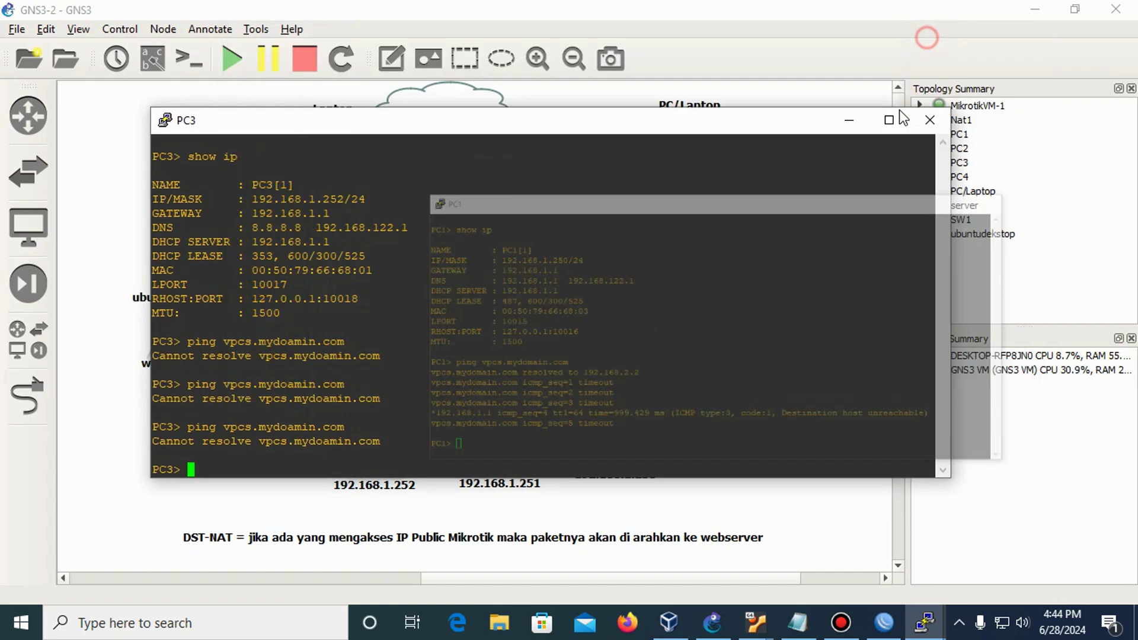
left_click(838, 120)
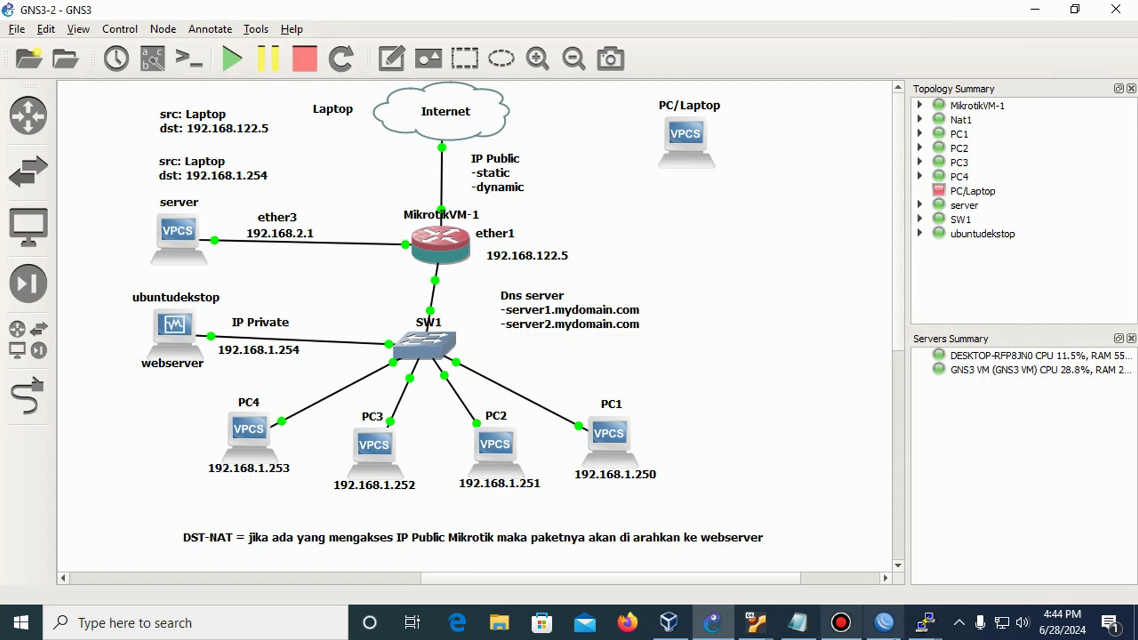
mouse_move(925, 623)
left_click(827, 540)
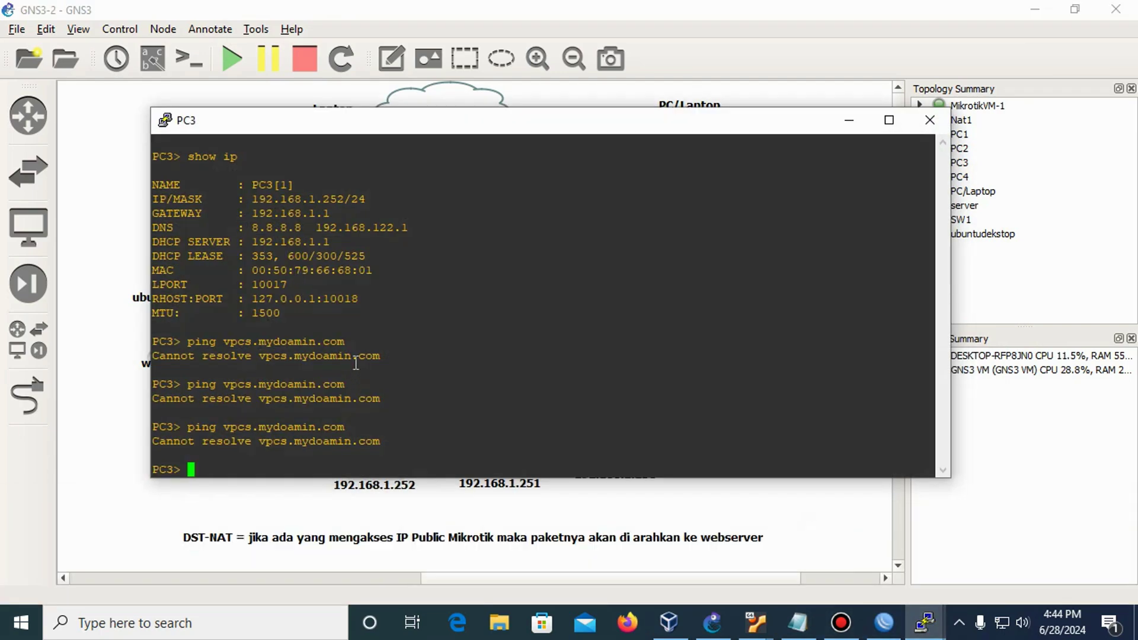
left_click_drag(503, 124, 485, 97)
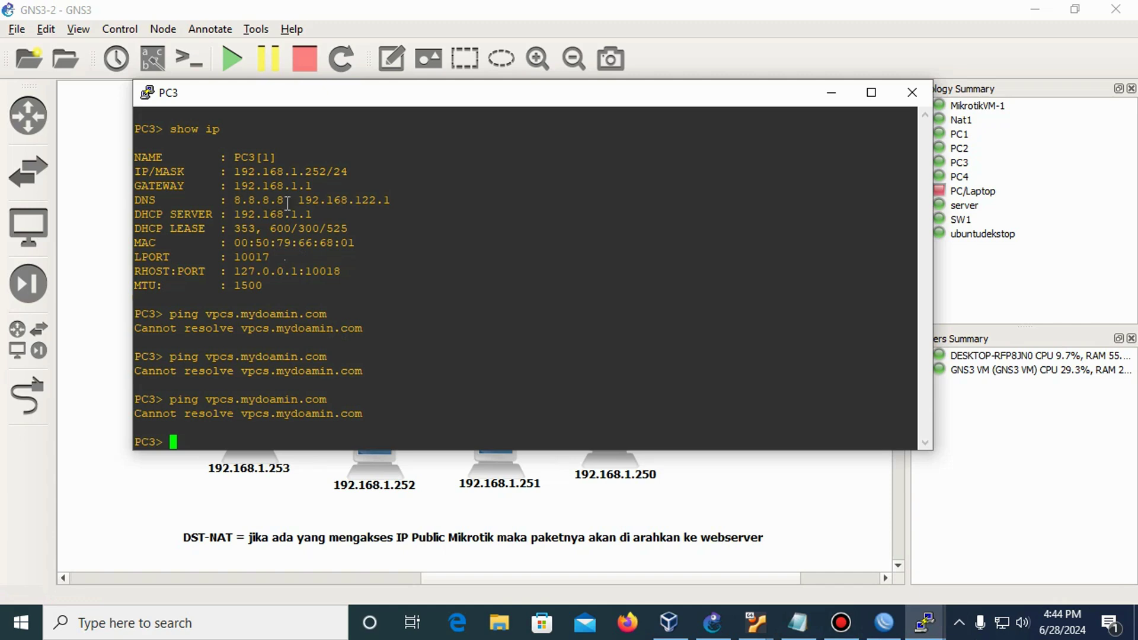
left_click(833, 93)
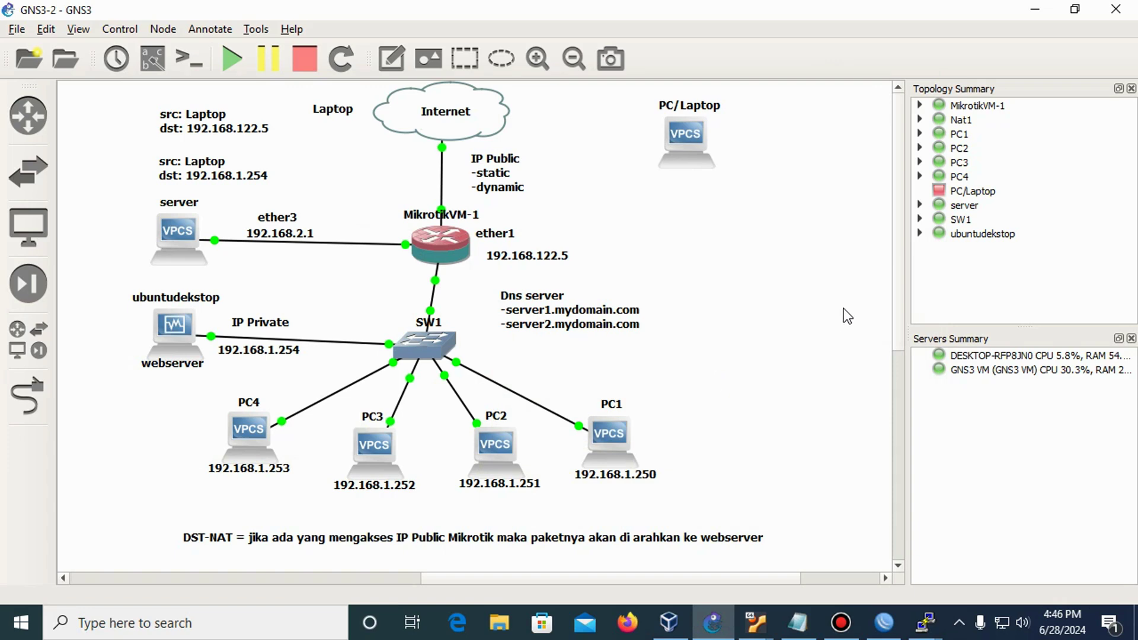
Switch to WinBox to view the router's static DNS entries, and return to PC3's console to highlight part of its first DNS server address.
left_click(884, 622)
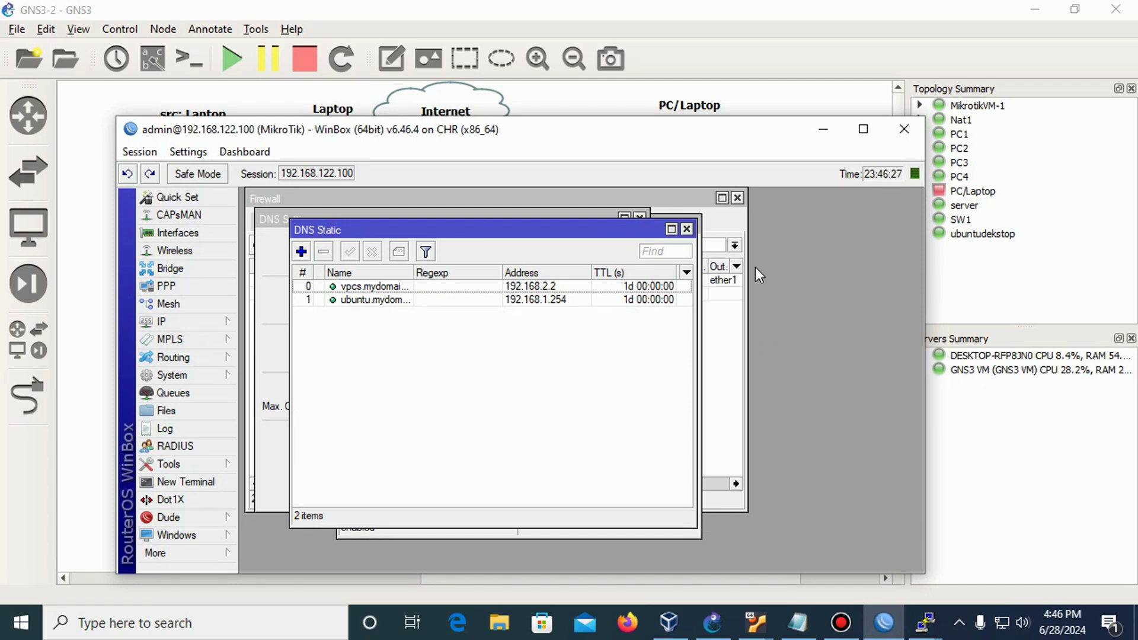
mouse_move(925, 622)
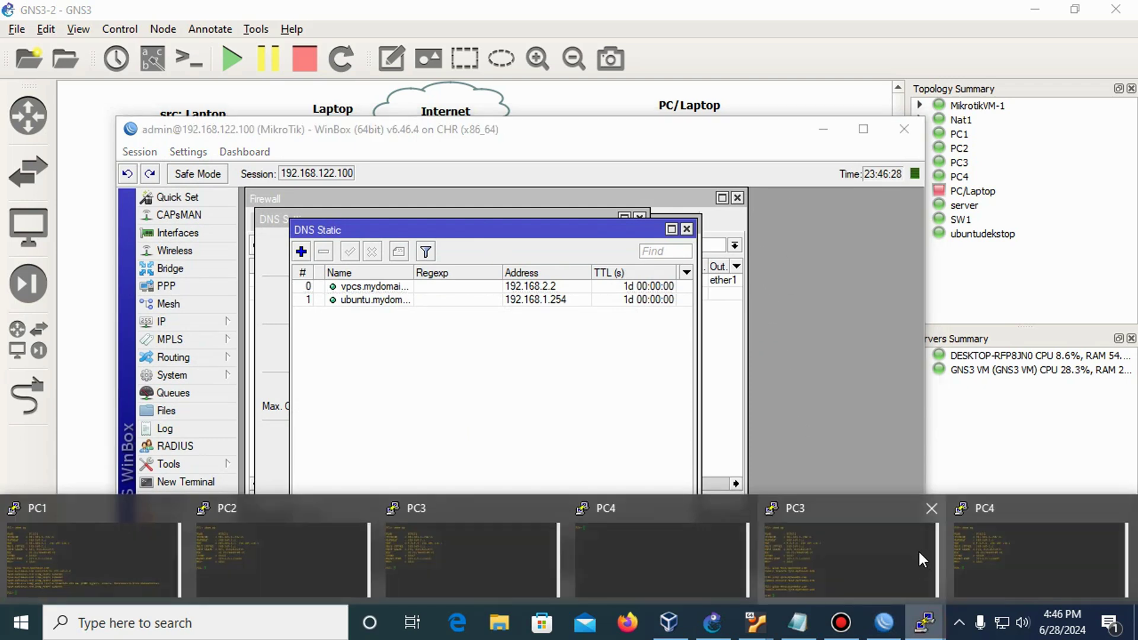
left_click(770, 545)
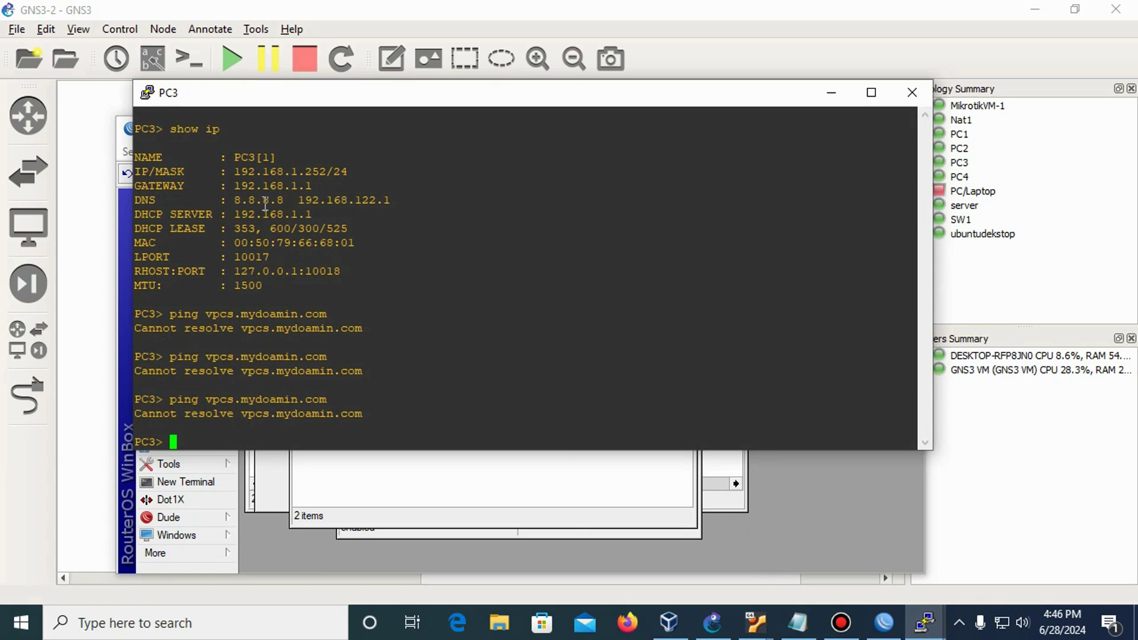
left_click_drag(276, 205, 256, 205)
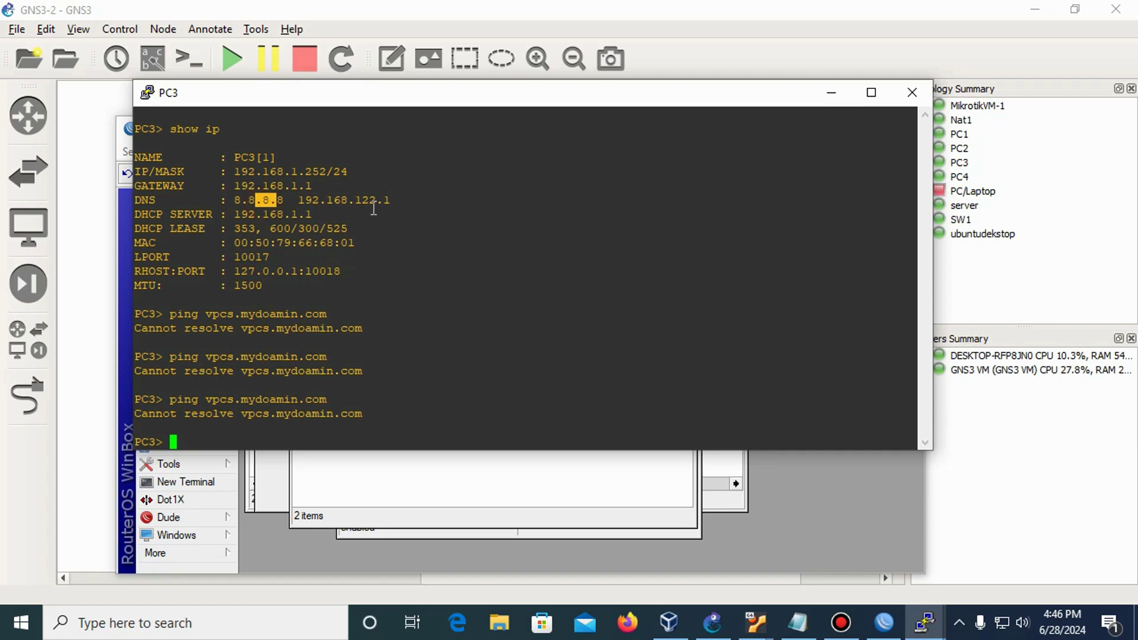
Minimize PC3's console and start a new firewall NAT rule in WinBox with the chain set to dstnat.
left_click(323, 210)
left_click(830, 93)
left_click(155, 323)
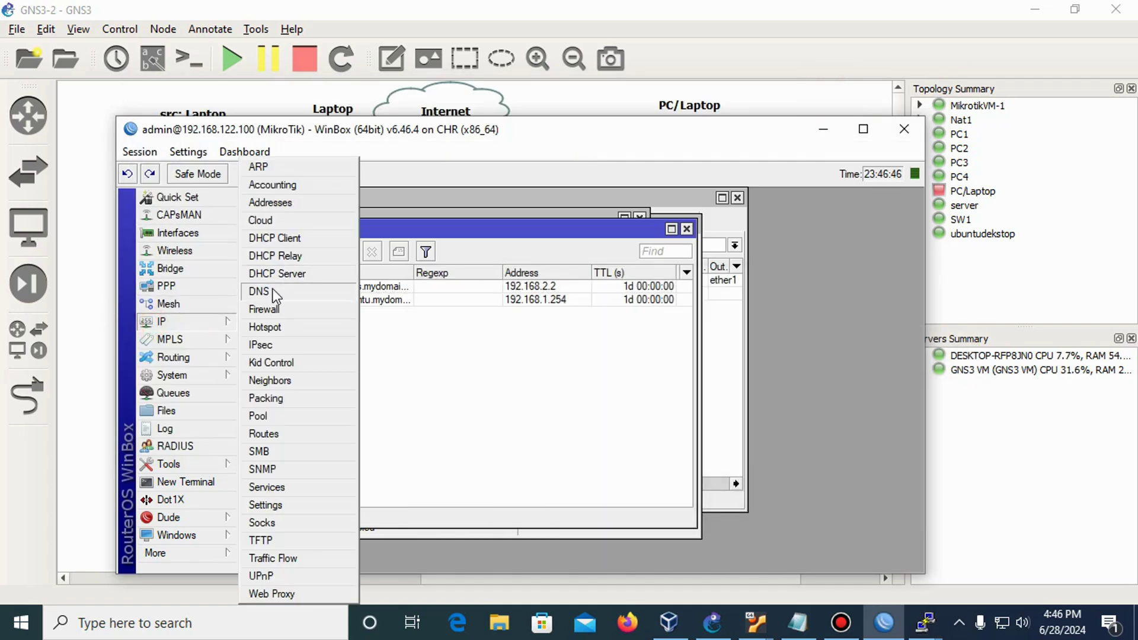
left_click(278, 310)
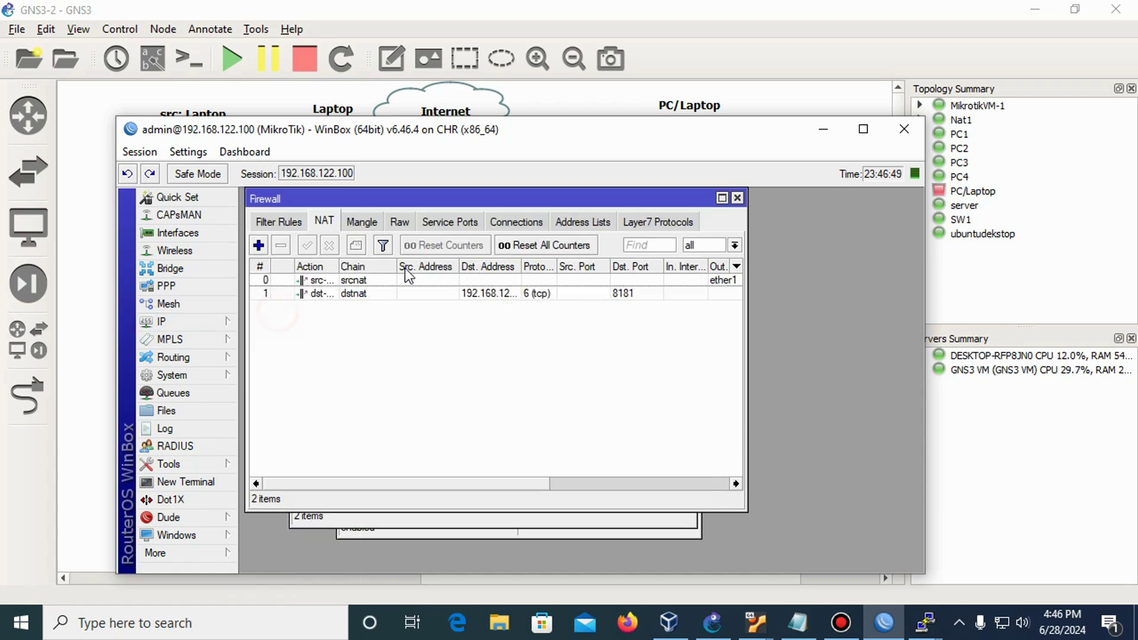
left_click(258, 245)
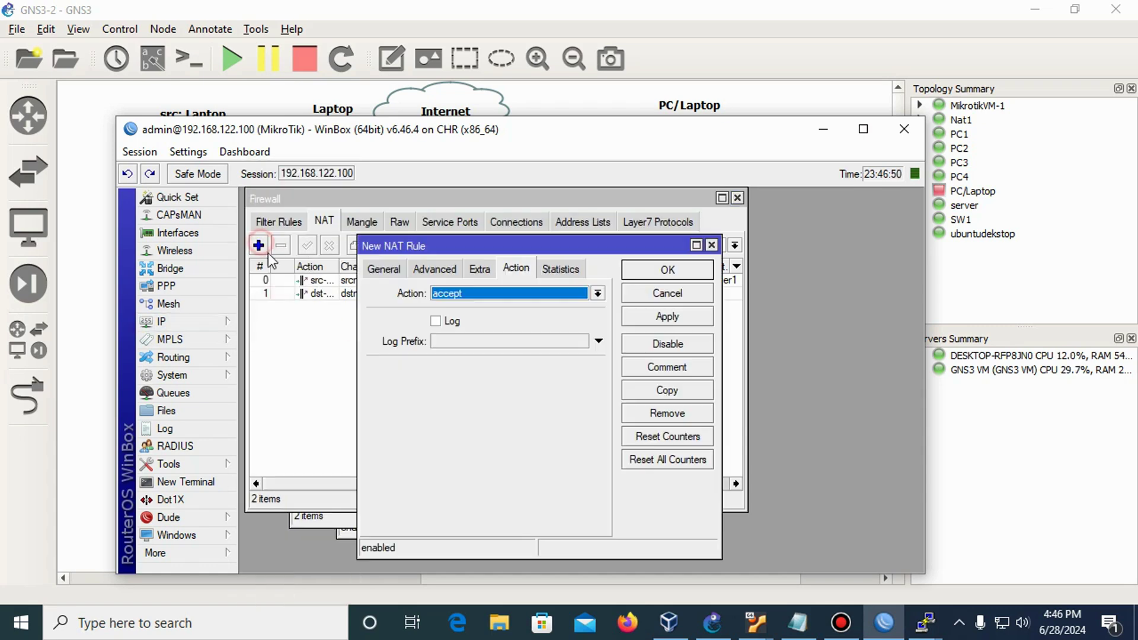
left_click(383, 269)
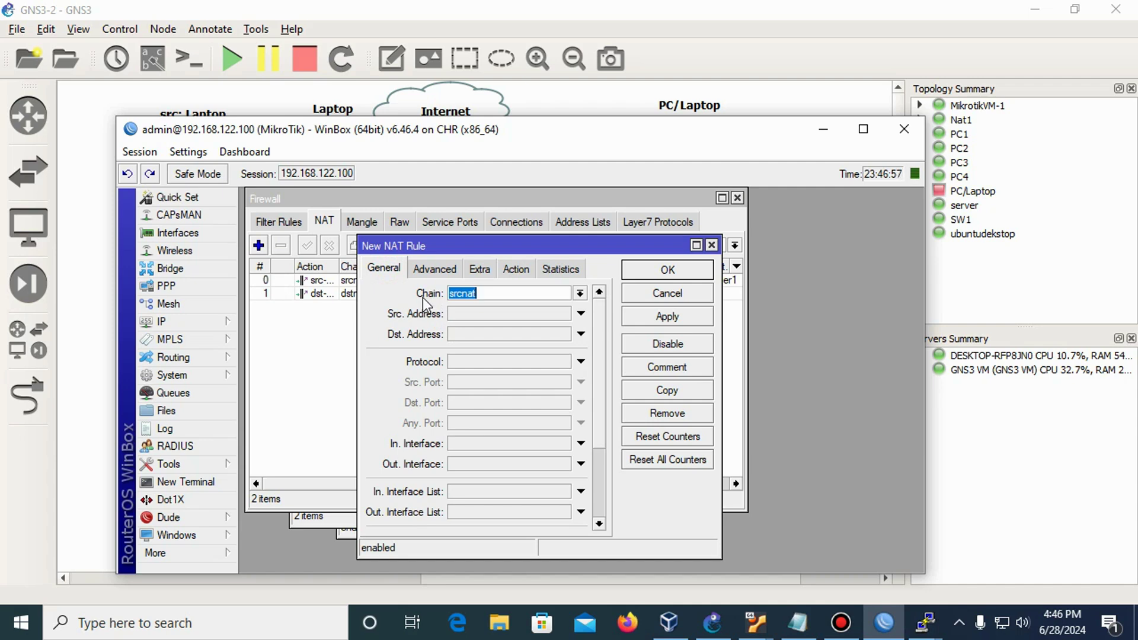
left_click(580, 293)
left_click(539, 307)
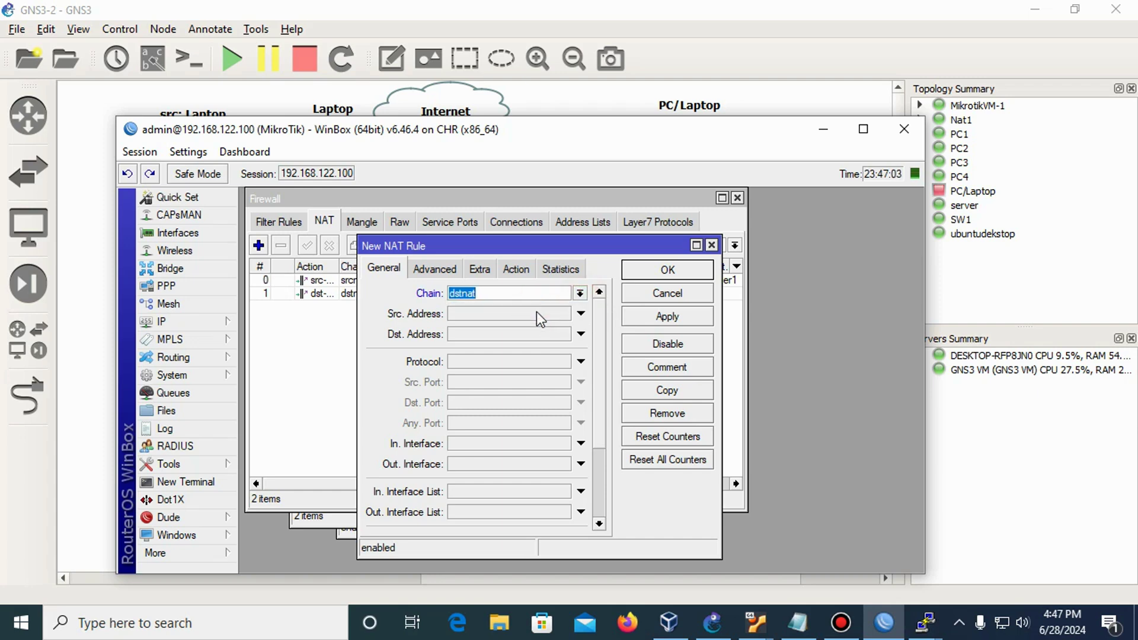
Make the NAT rule match destination address 8.8.8.8, protocol udp and destination port 53.
left_click(516, 333)
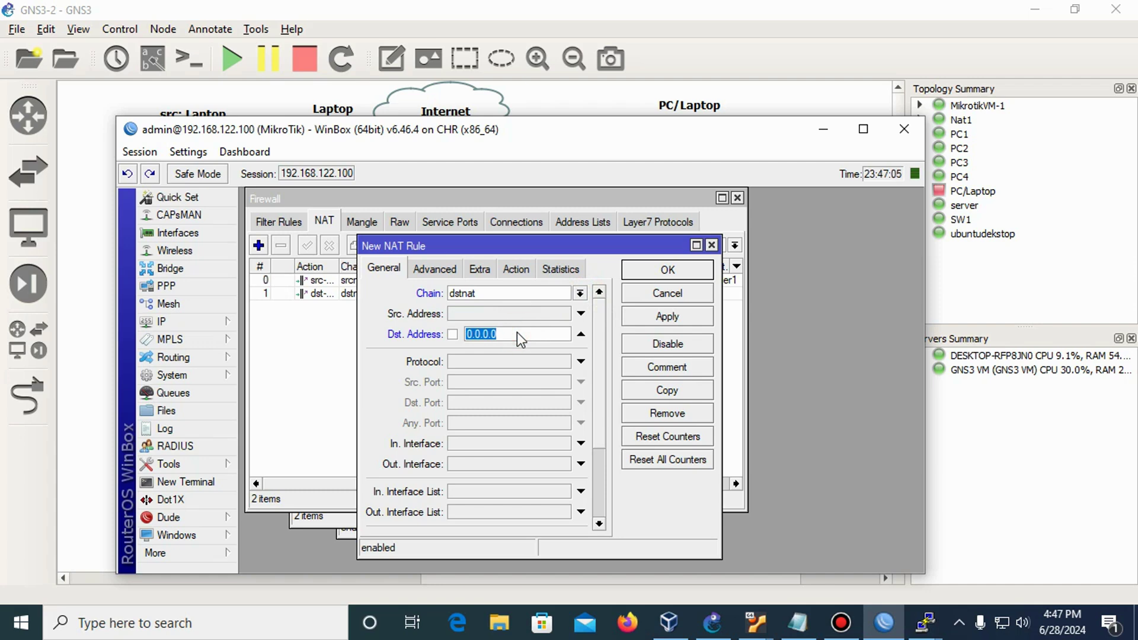
type("8.8.8.8")
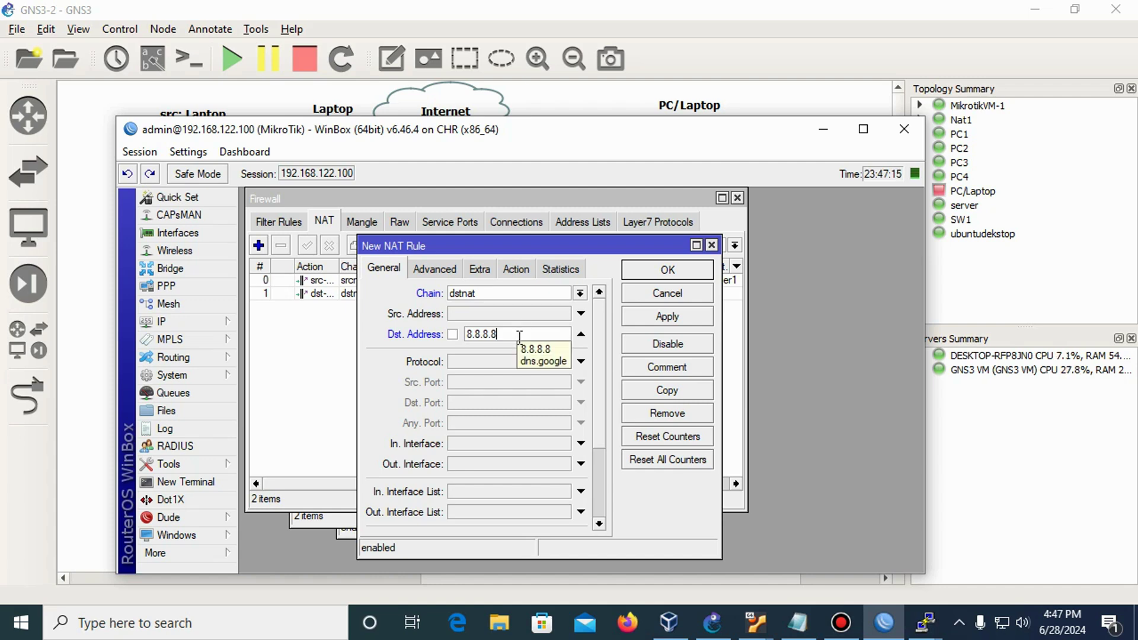
left_click(581, 361)
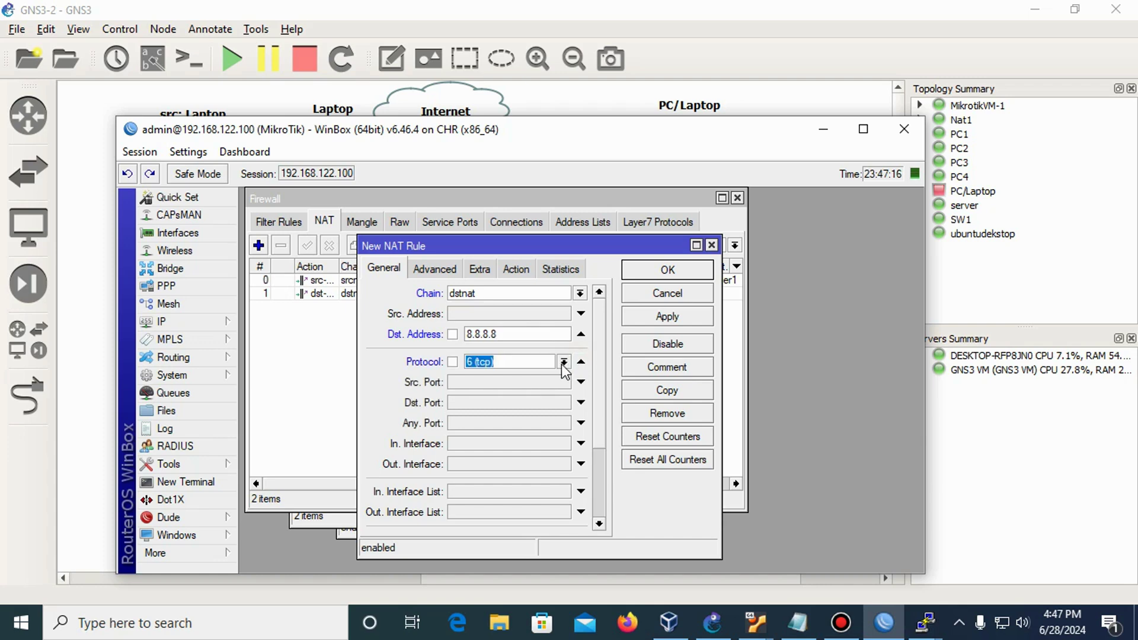
type("u")
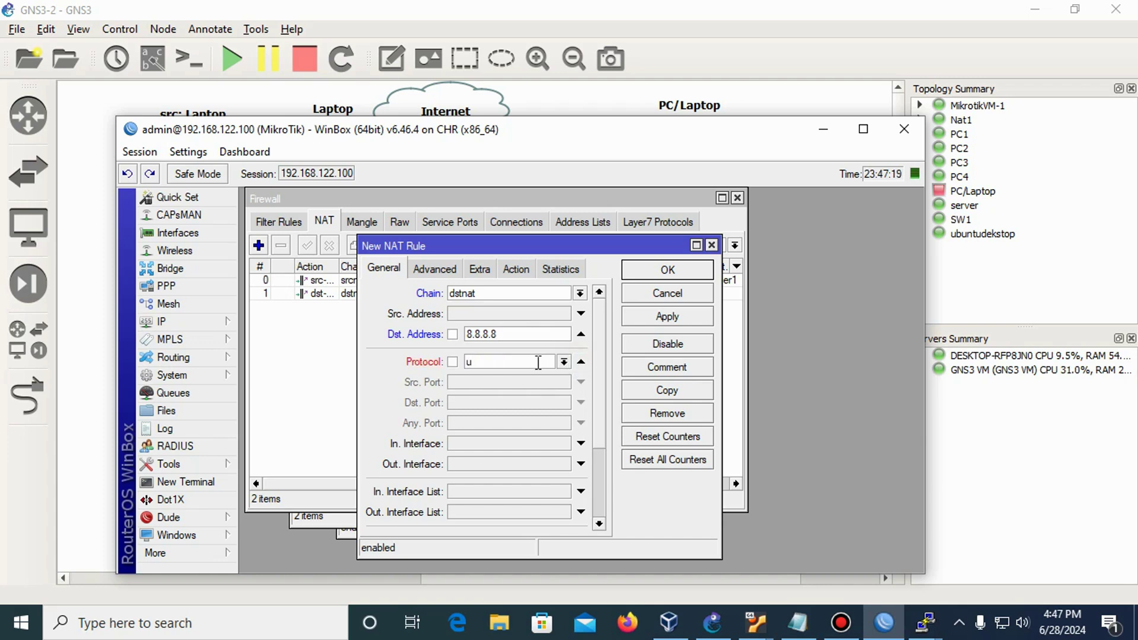
type("dp")
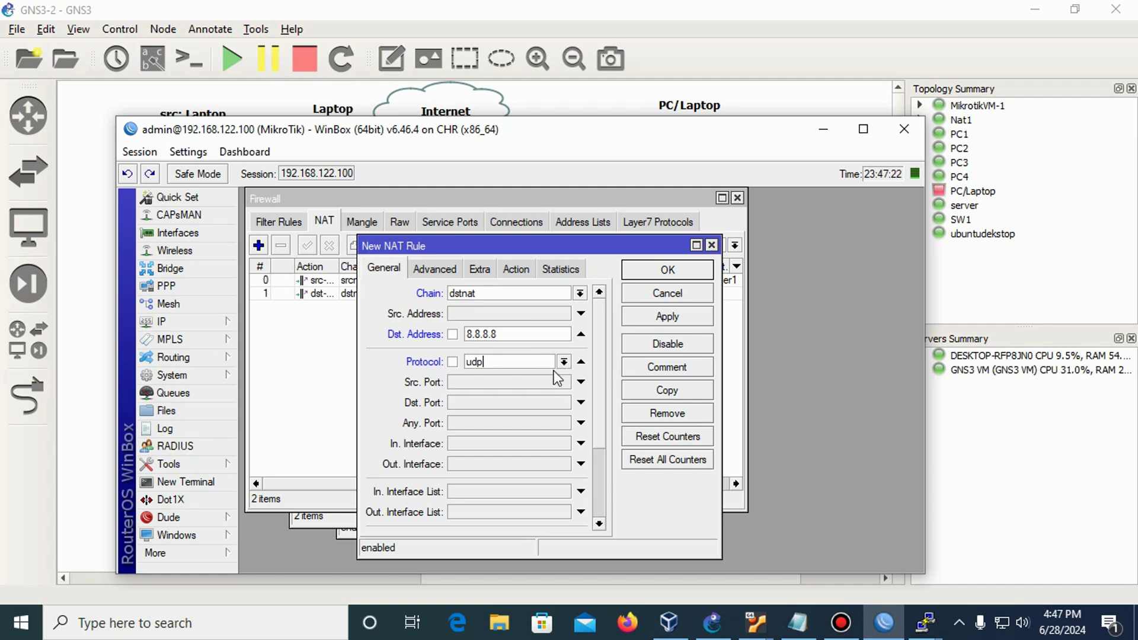
left_click(531, 403)
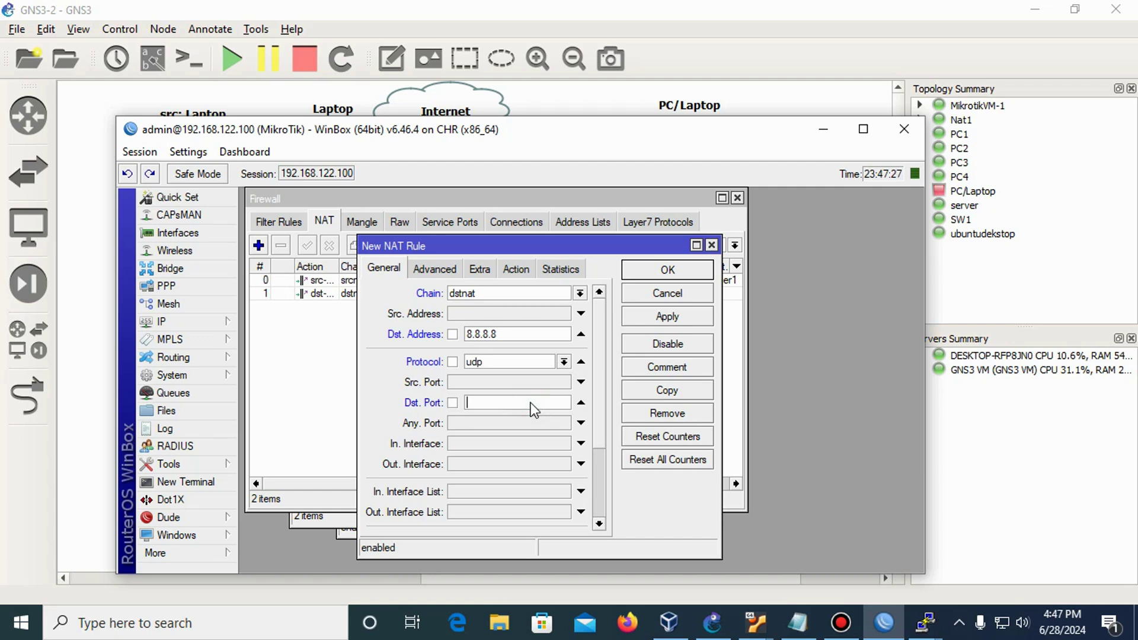
type("53")
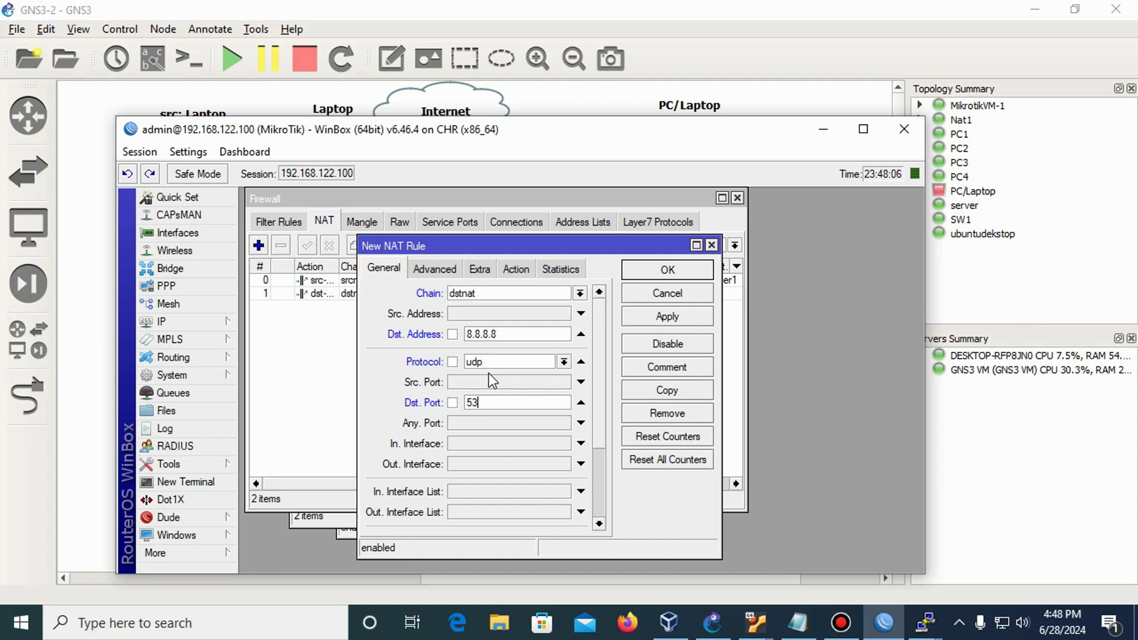
Set the NAT rule's action to redirect with To Ports 53.
left_click(513, 268)
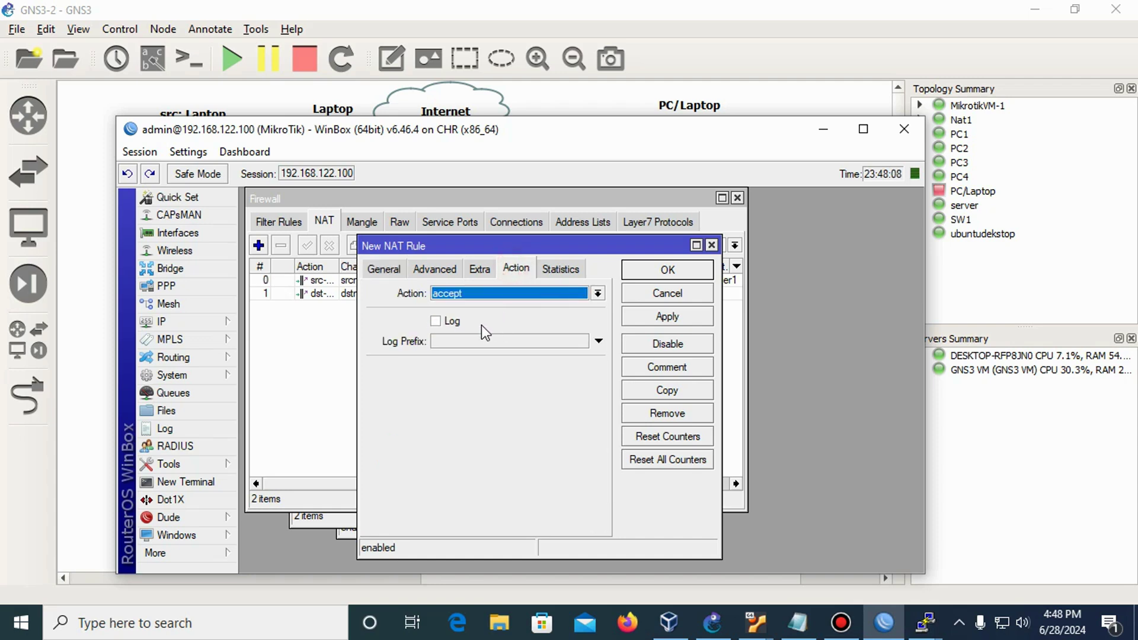
left_click(492, 293)
left_click(462, 412)
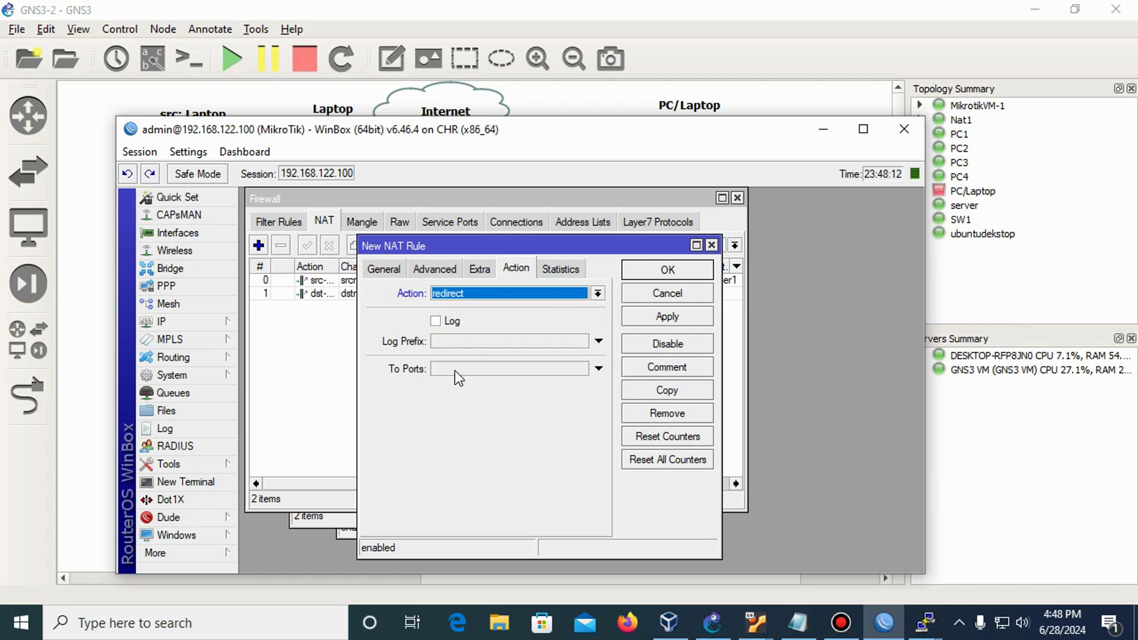
left_click(514, 368)
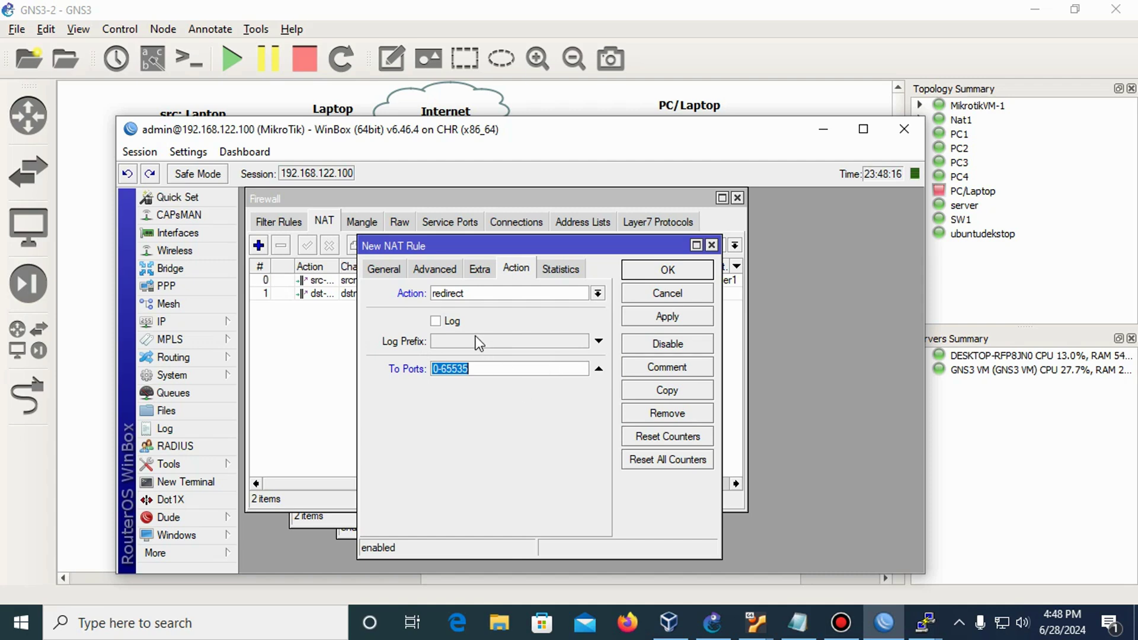
type("53")
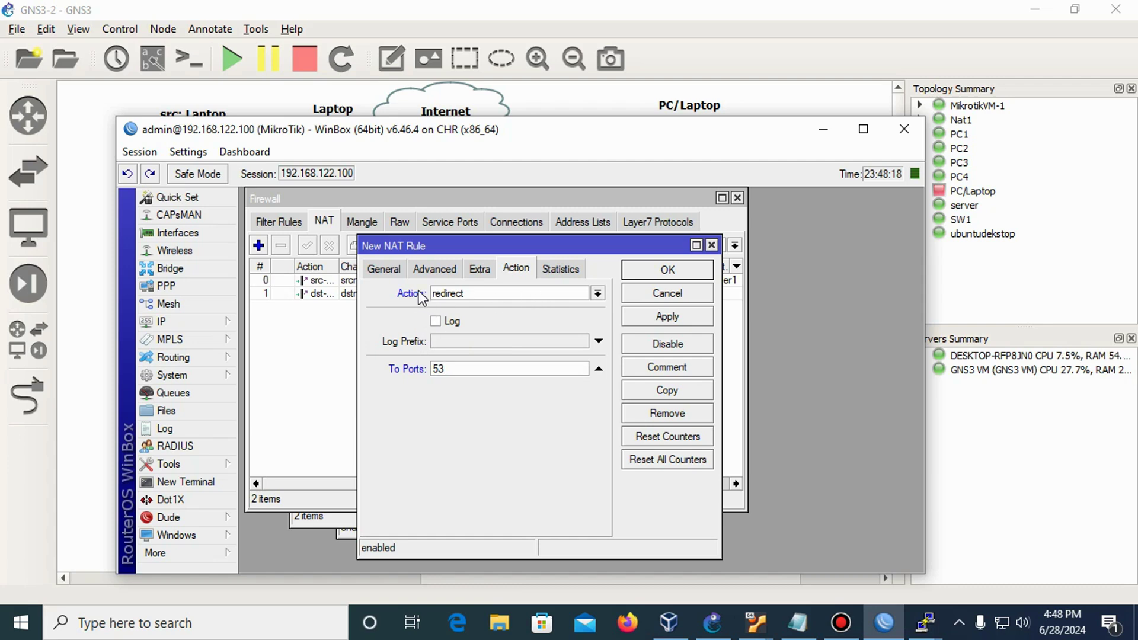
Review the new rule's match conditions and redirect action, look over the open PC consoles, and save the rule.
left_click(384, 270)
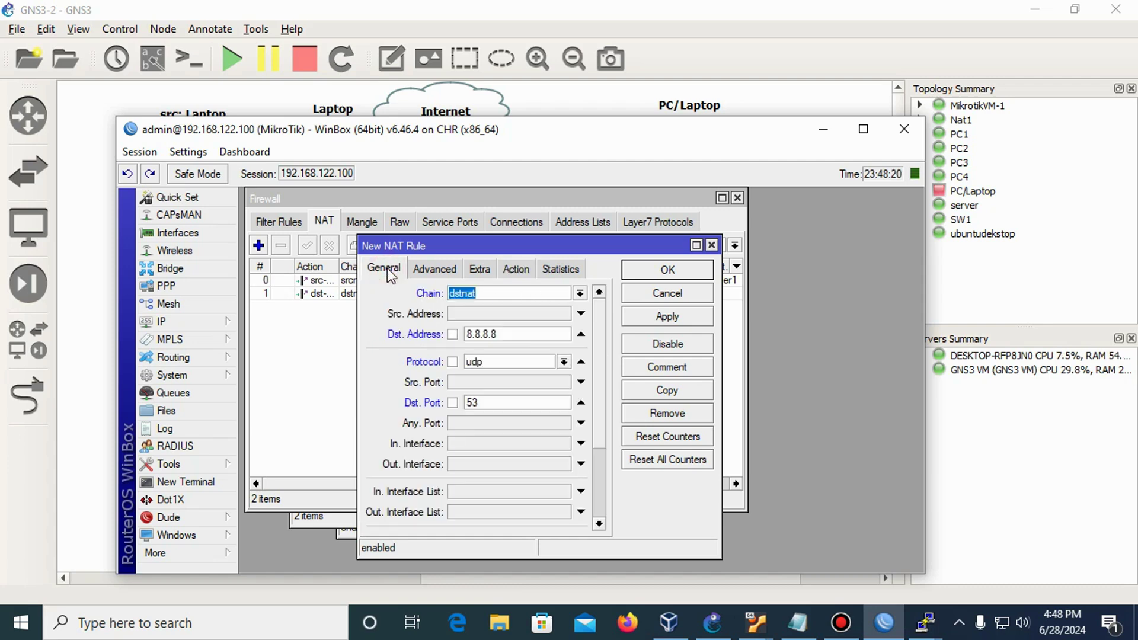
left_click(522, 269)
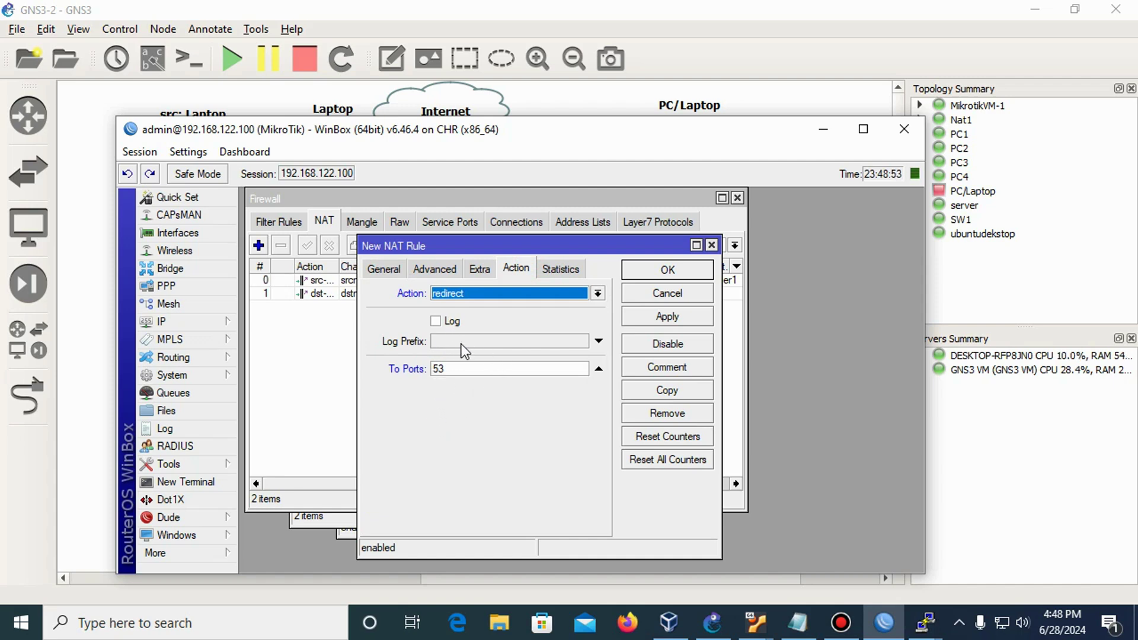
left_click(384, 269)
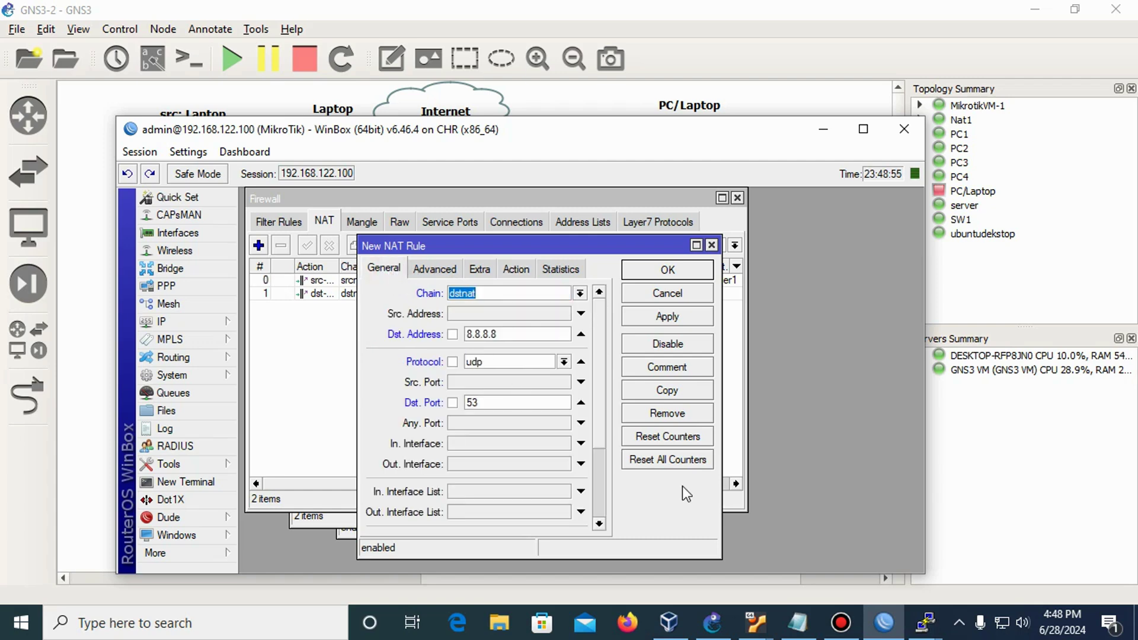
mouse_move(923, 633)
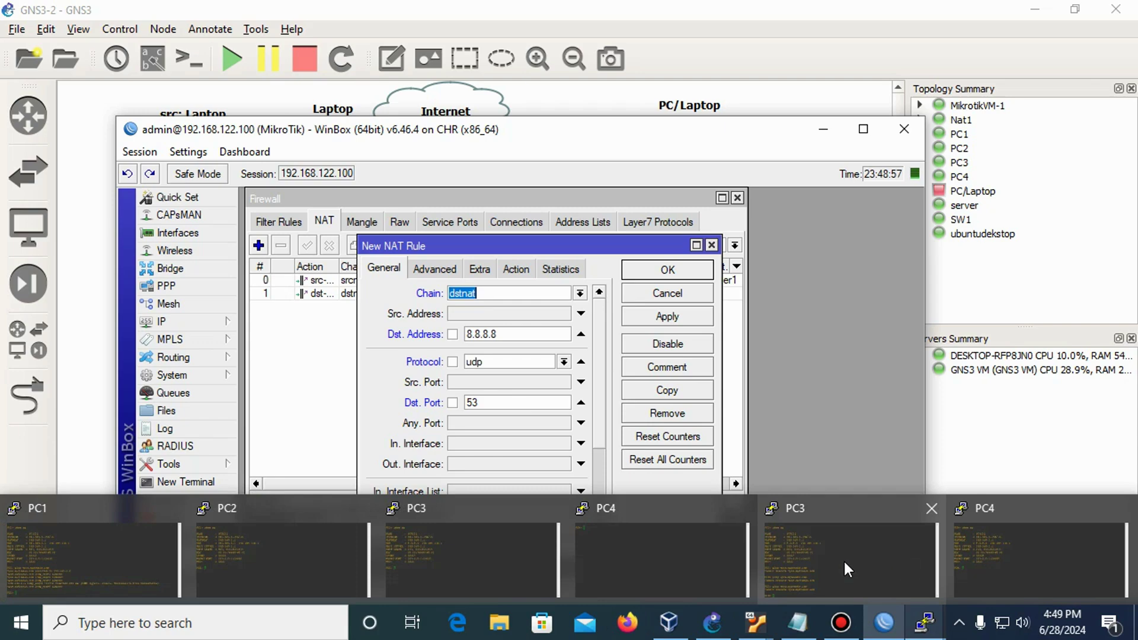
mouse_move(845, 563)
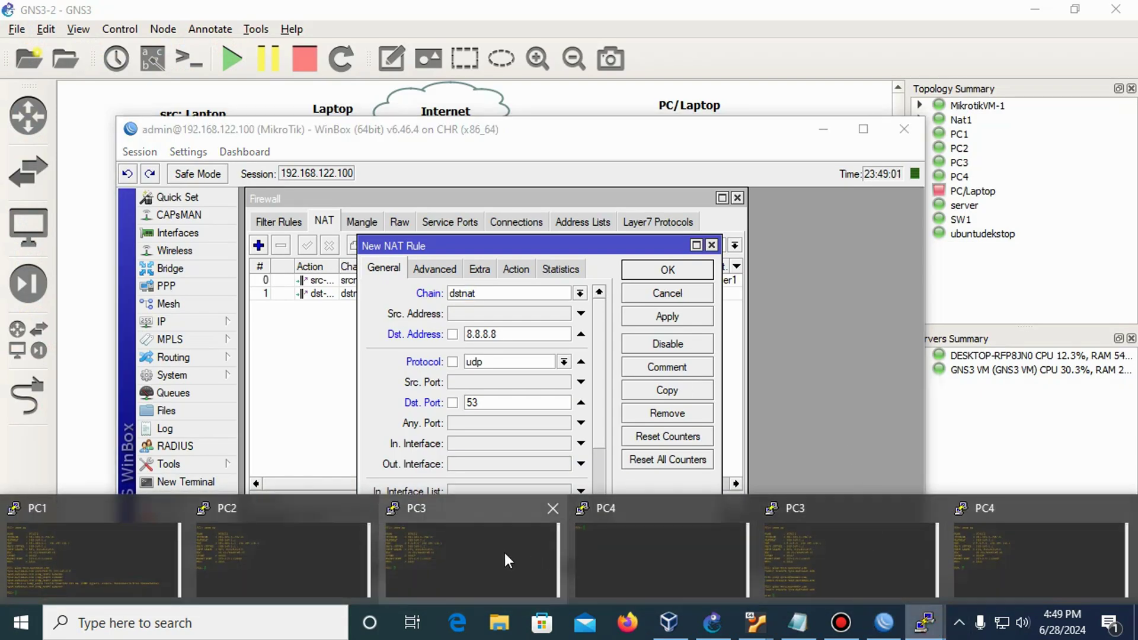
mouse_move(796, 541)
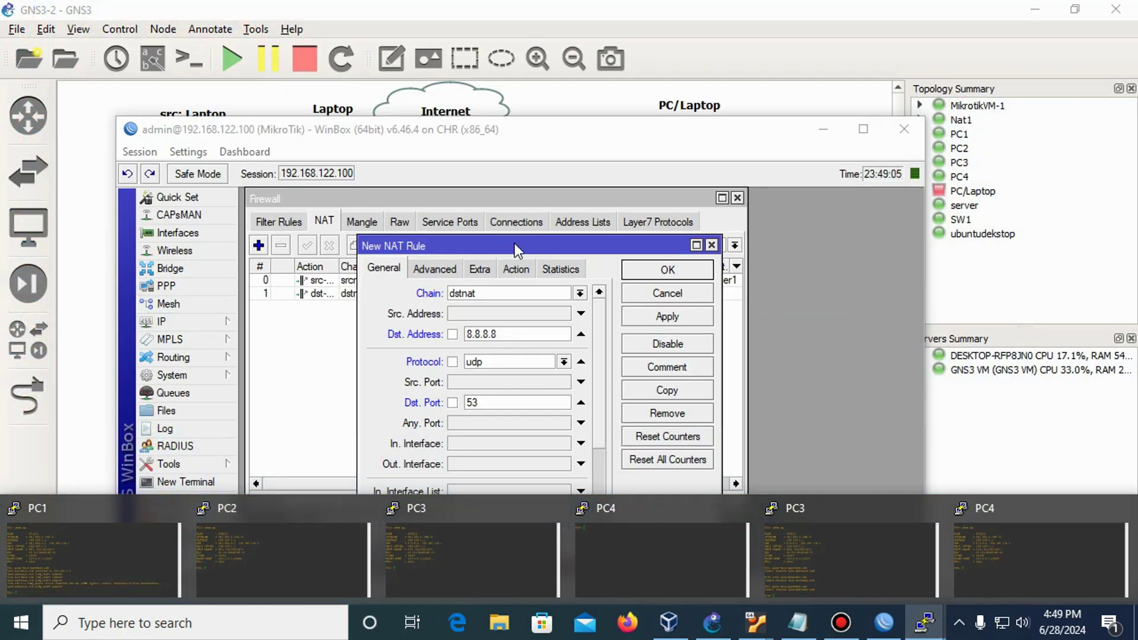
left_click(514, 244)
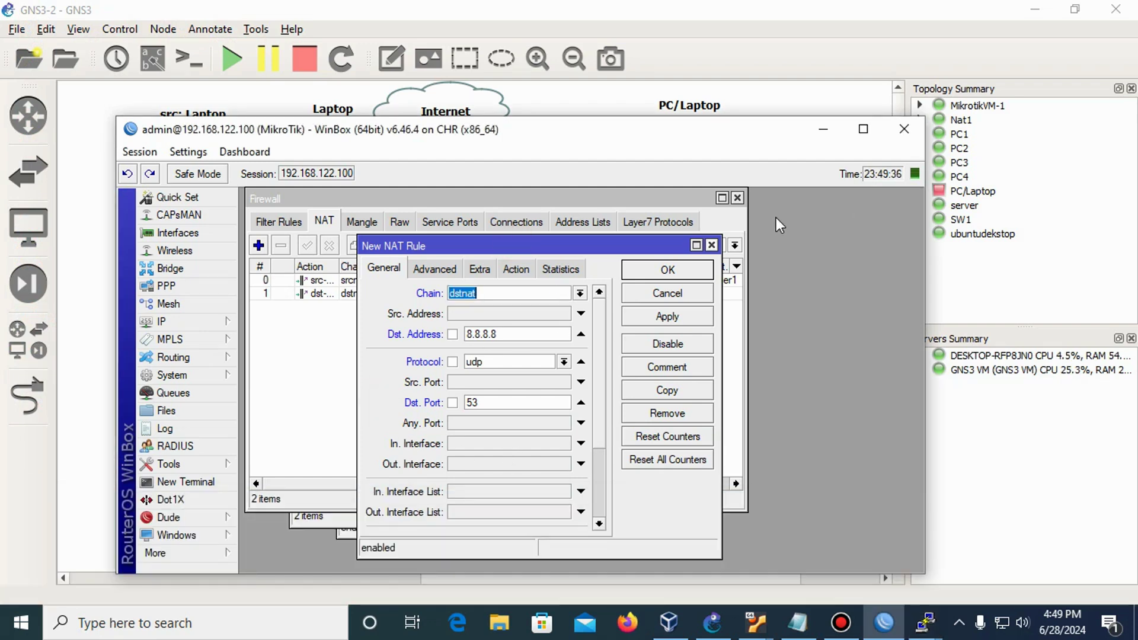
left_click(658, 270)
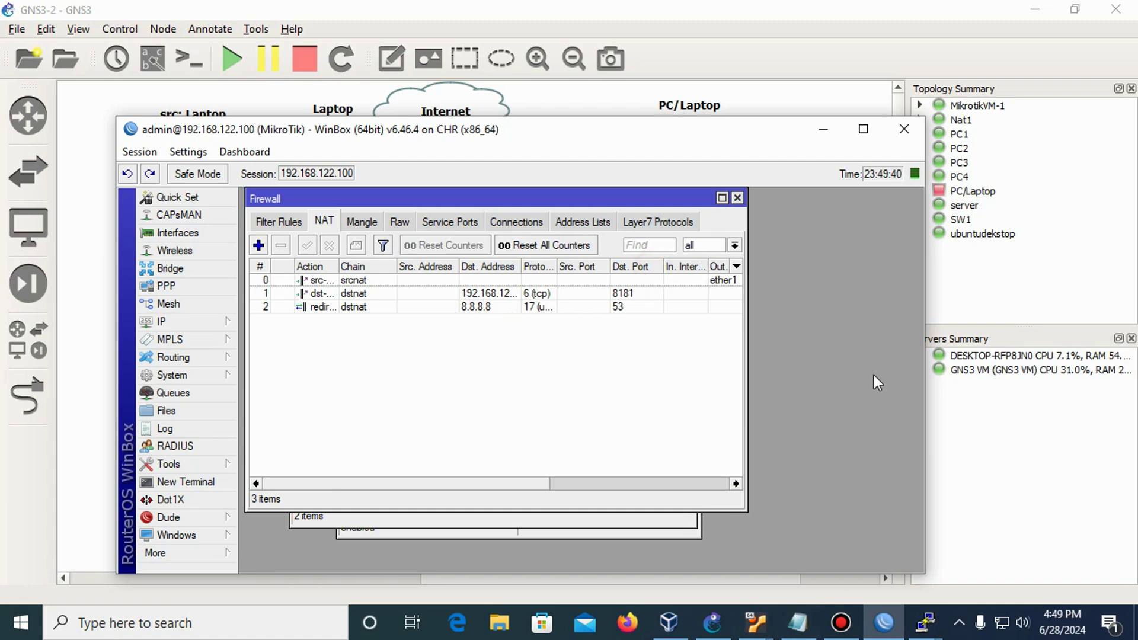
Minimize WinBox, ping vpcs.mydoamin.com from PC3's console to test name resolution, and minimize the console.
left_click(823, 130)
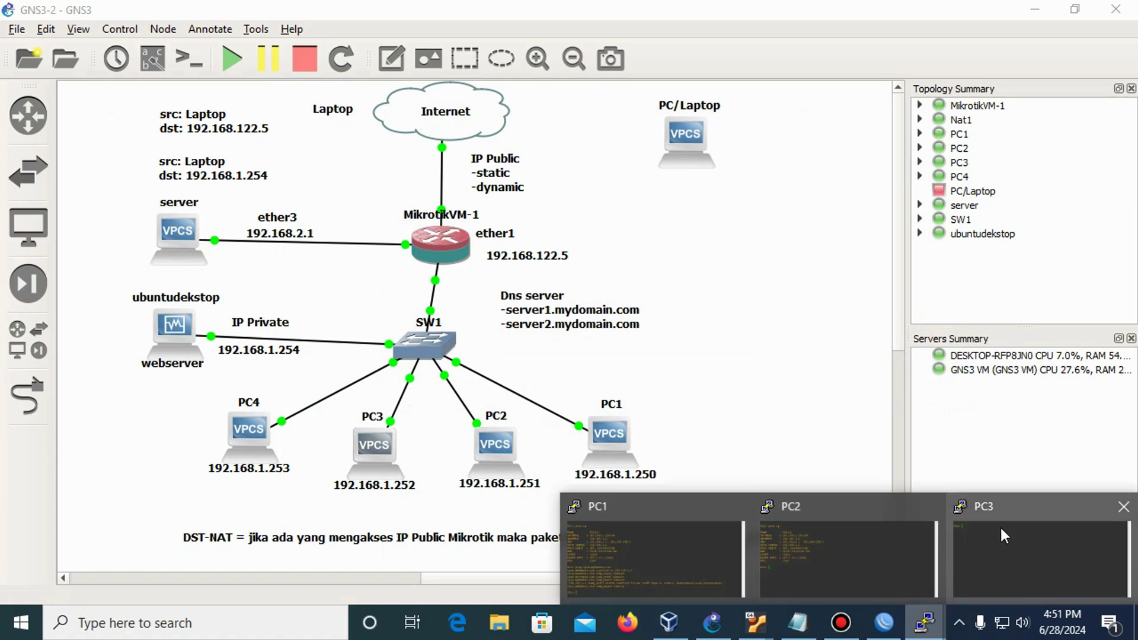
left_click(1000, 525)
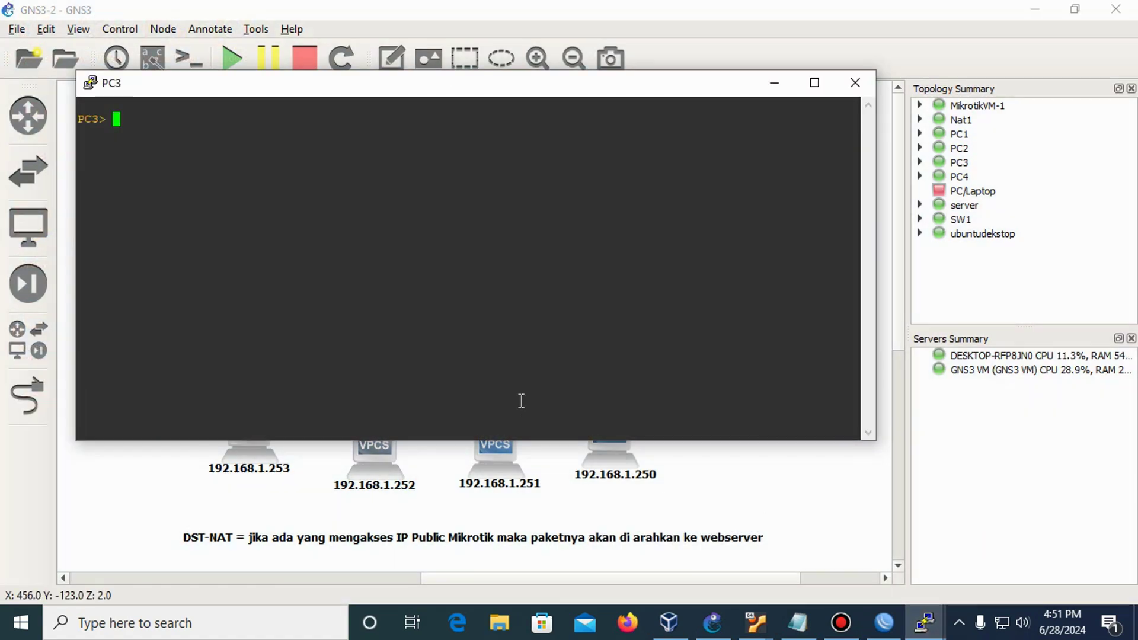
type("pi")
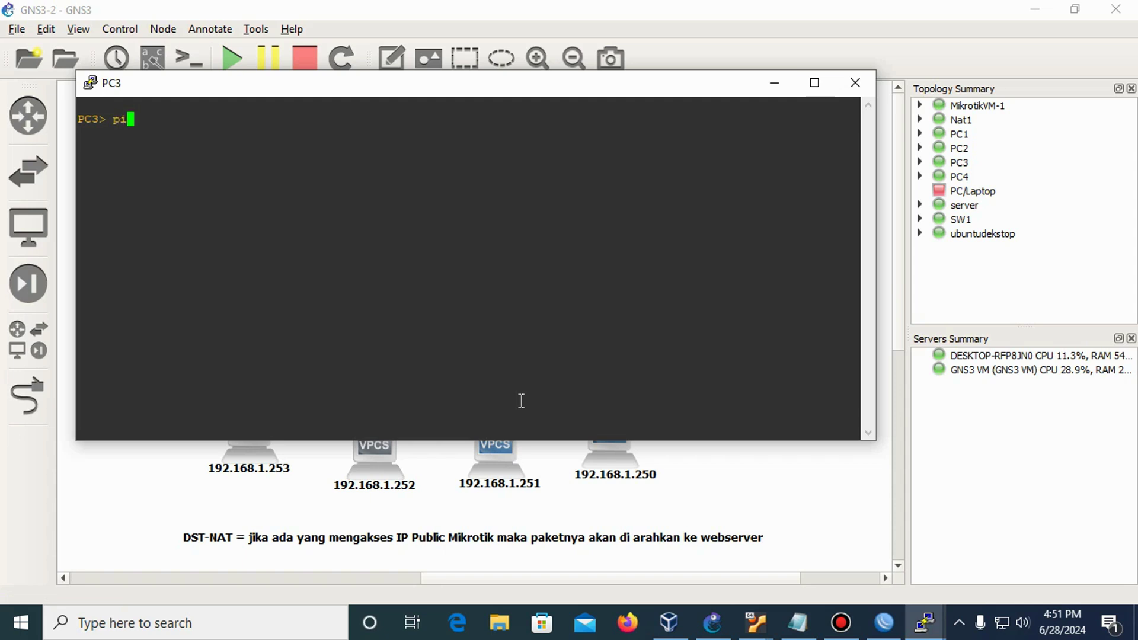
type("ng vp")
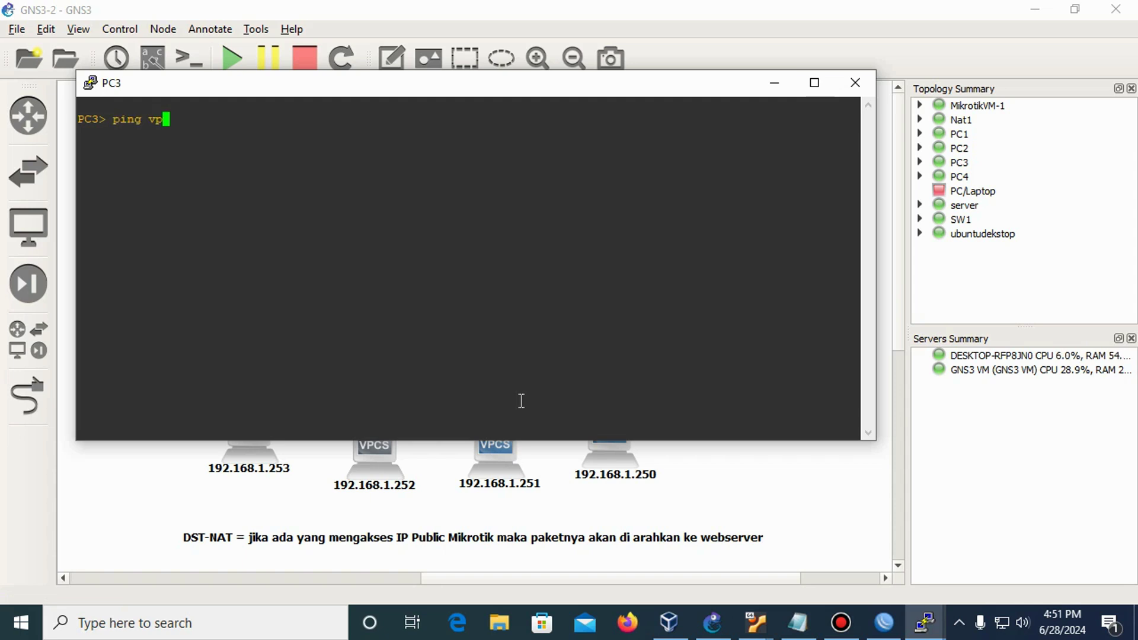
type("cs.m")
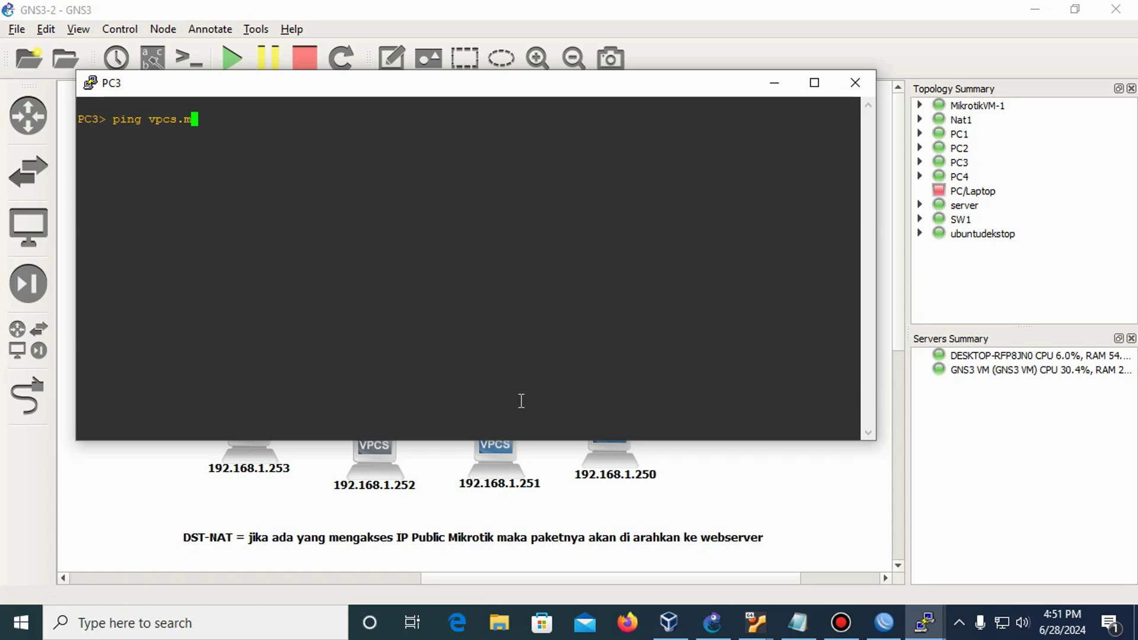
type("ydoamin.com")
key("Return")
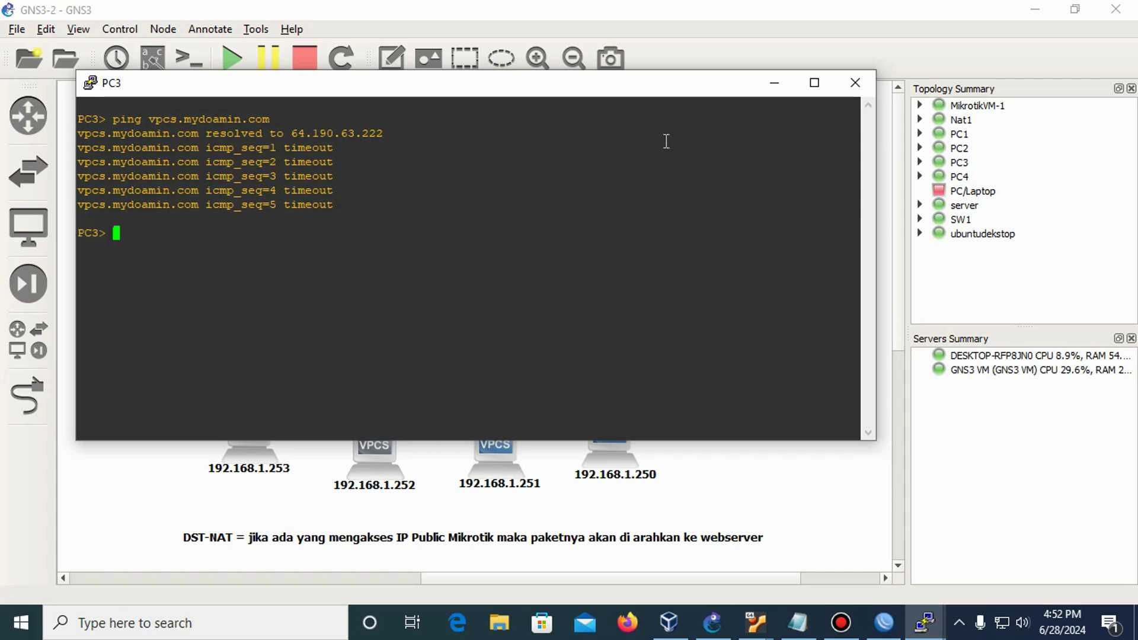
left_click(772, 86)
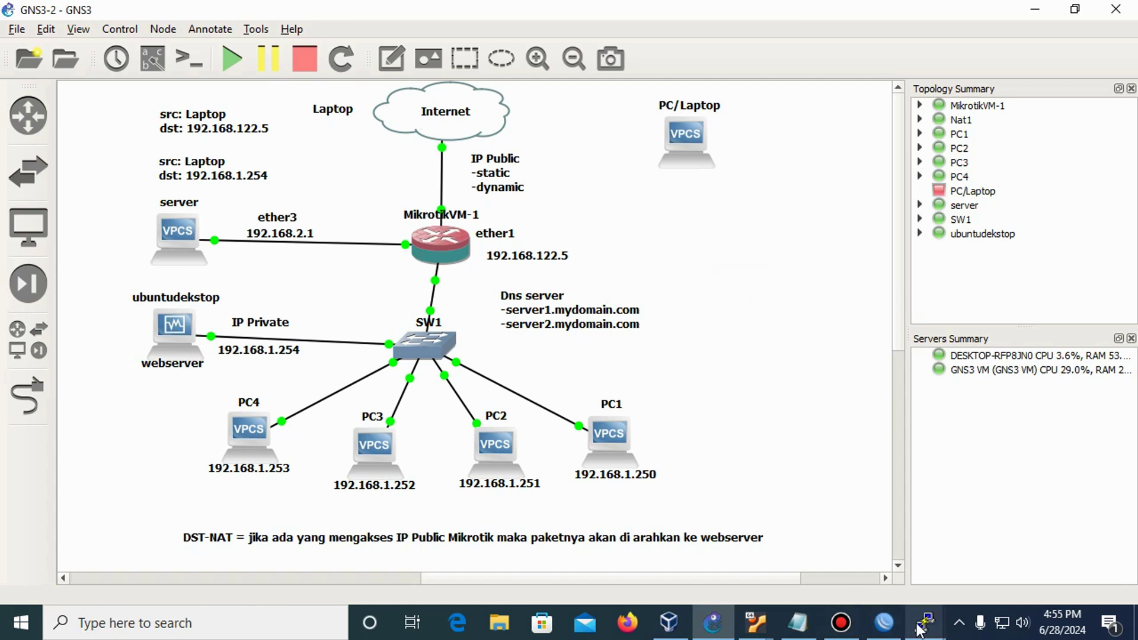
Reopen PC3's console, ping ubuntu.mydoamin.com to test the second name, and minimize the console.
mouse_move(925, 623)
left_click(1068, 548)
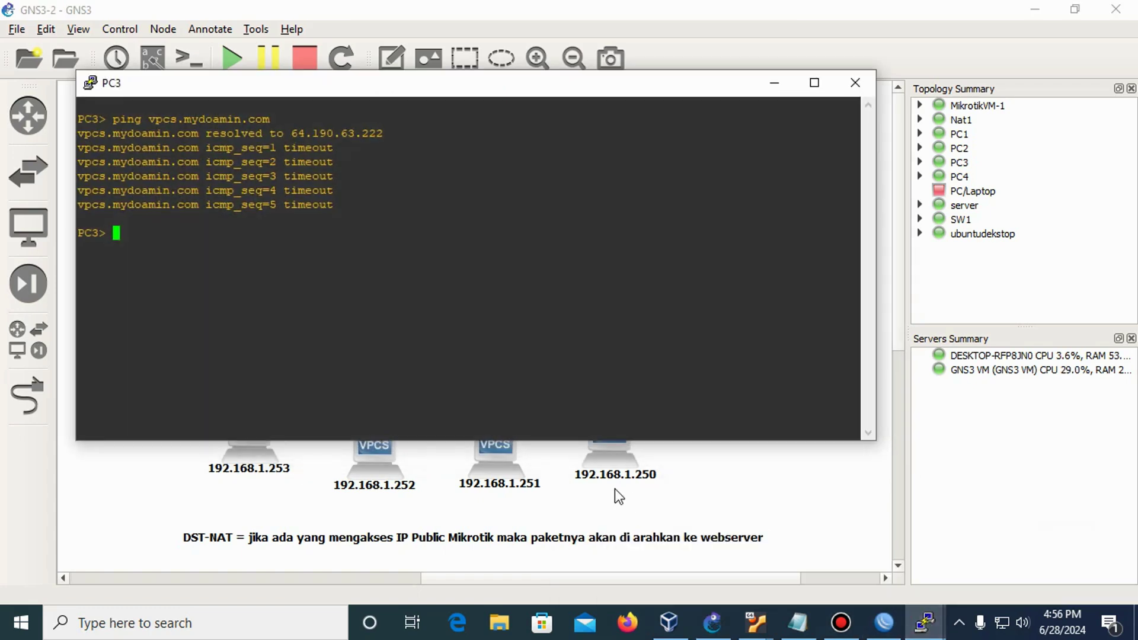
type("ubuntu")
key("Left")
key("Left")
key("Left")
key("Left")
key("Left")
key("Left")
type("ping")
key("Right")
key("Right")
key("Right")
key("Right")
key("Right")
key("Right")
type(".myd")
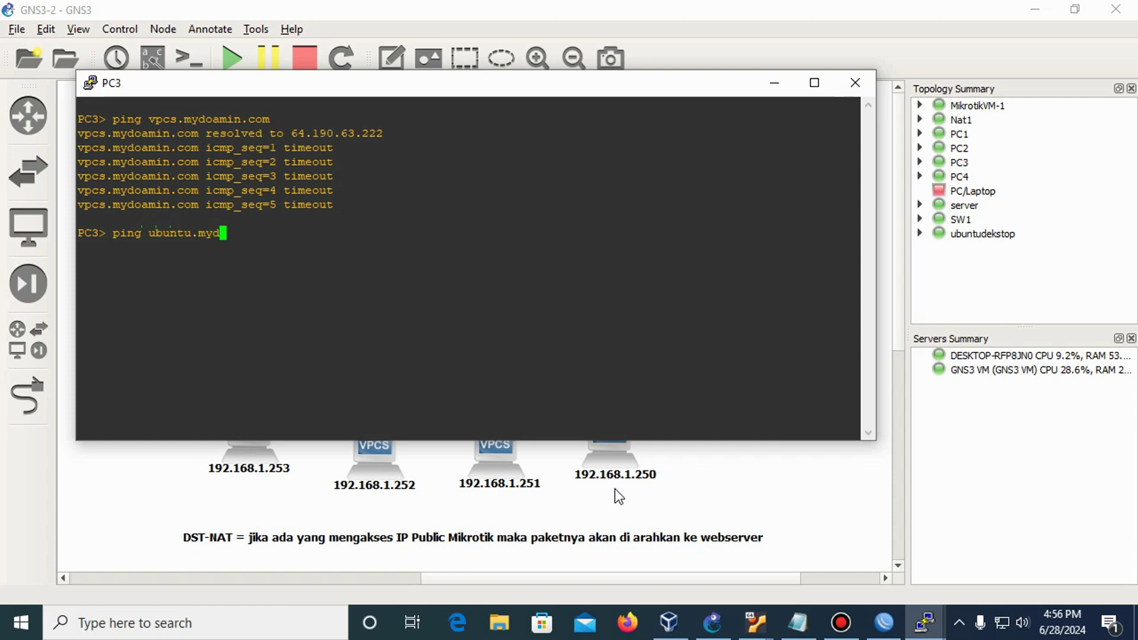
type("oamin.com")
key("Return")
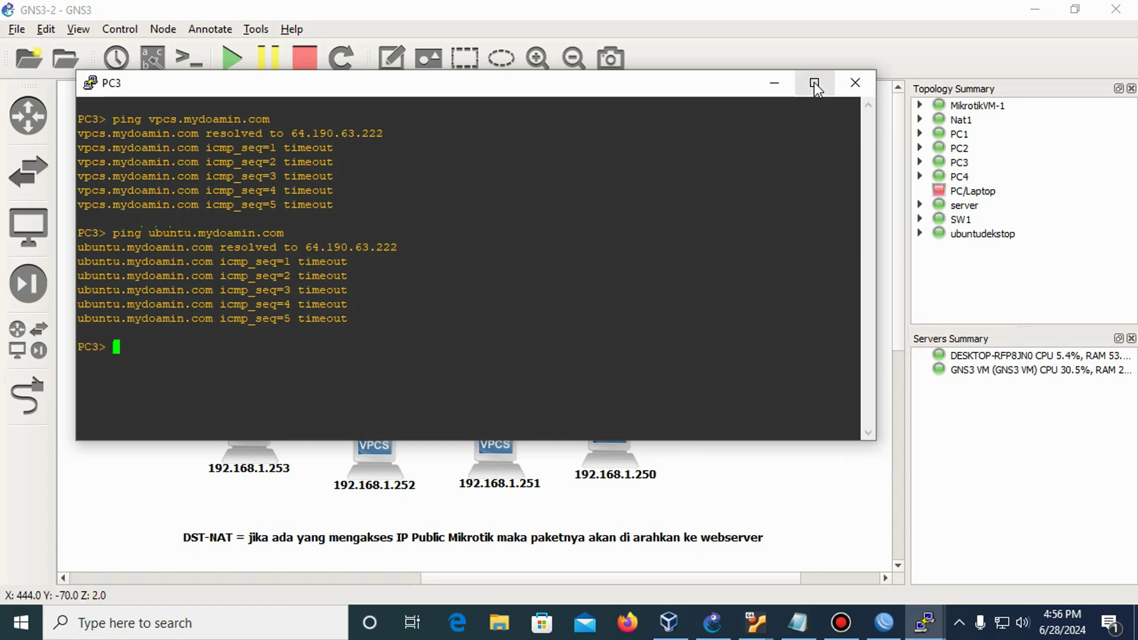
left_click(773, 84)
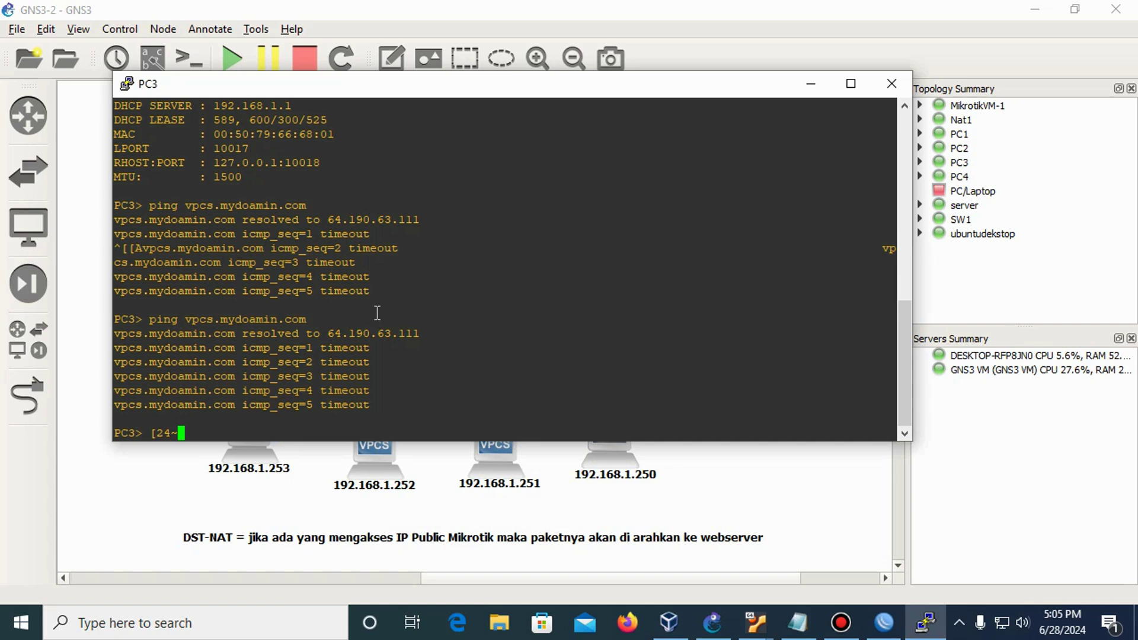
Clear the stray characters at PC3's prompt, ping vpcs.mydoamin.com again, and minimize the console.
key("BackSpace")
key("BackSpace")
key("BackSpace")
key("BackSpace")
key("Up")
key("Return")
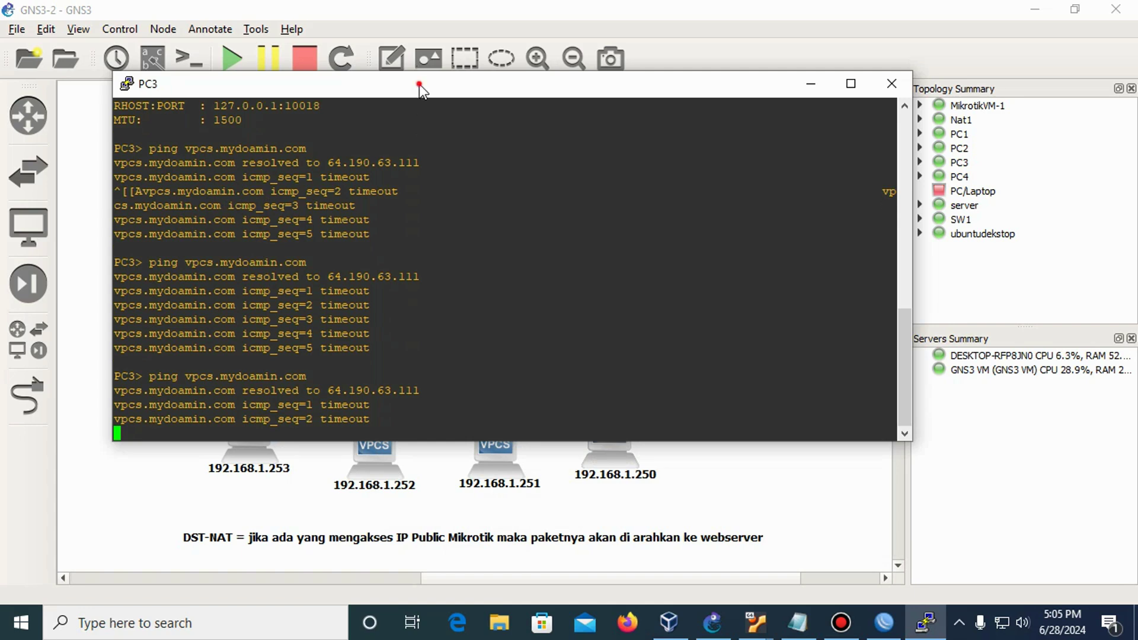
left_click_drag(419, 84, 456, 91)
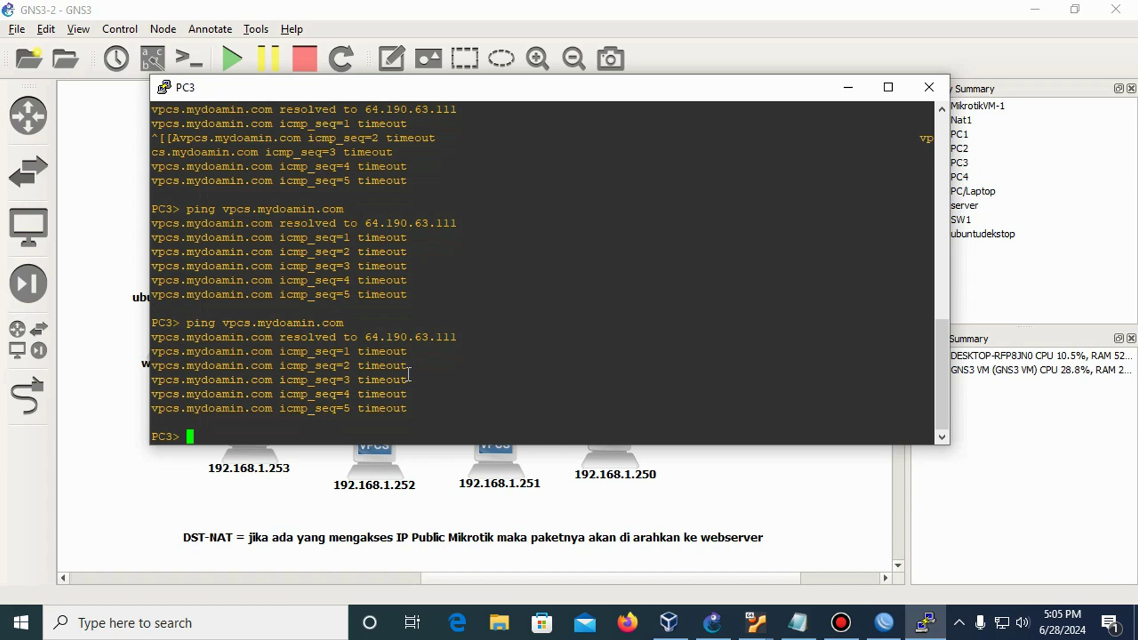
left_click_drag(327, 95, 426, 318)
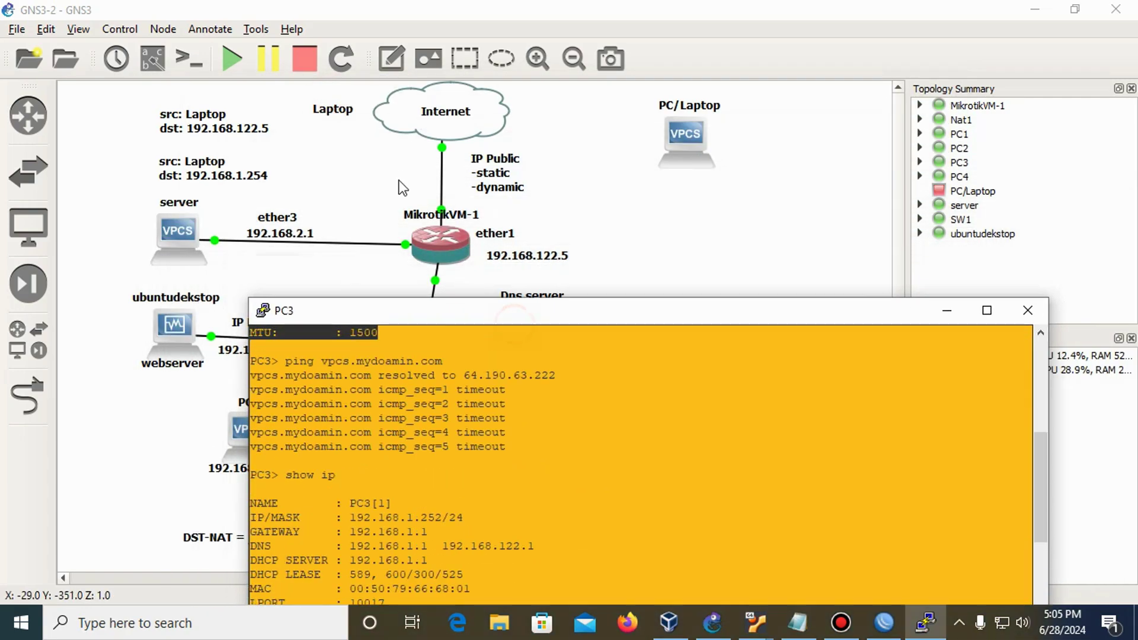
left_click_drag(549, 309, 465, 104)
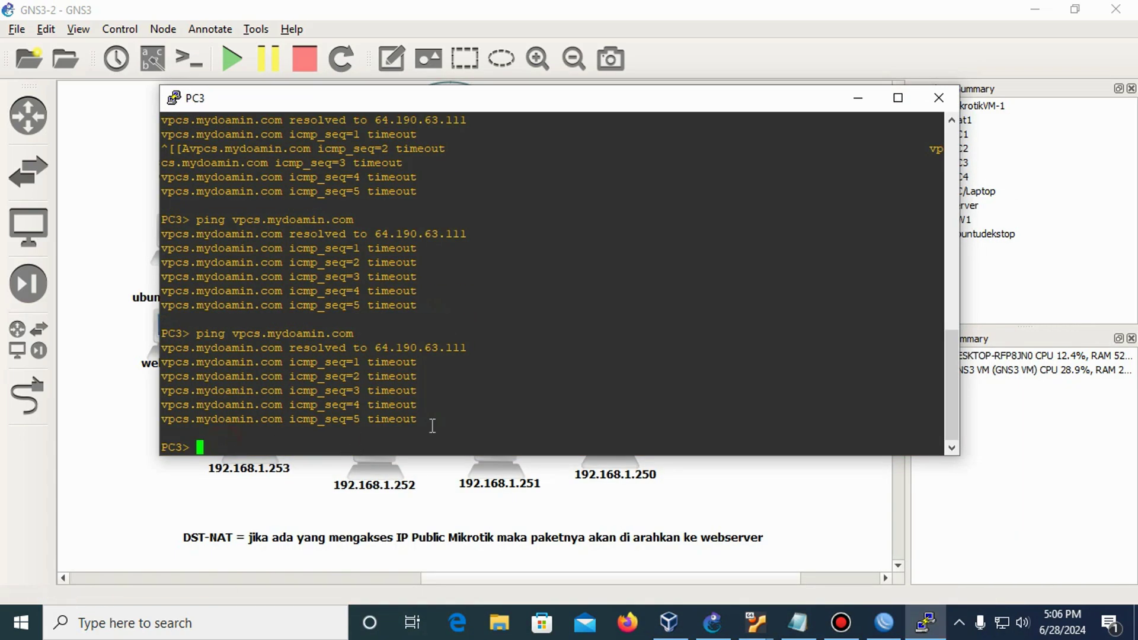
left_click(859, 105)
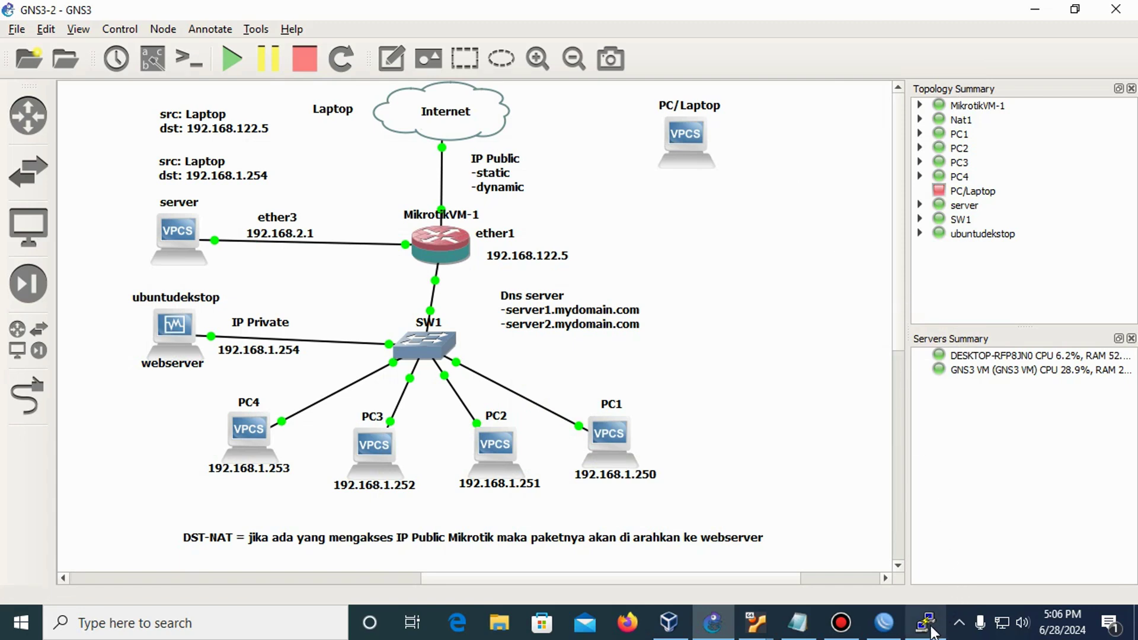
Switch to WinBox and open the dstnat redirect rule for 8.8.8.8 on UDP port 53.
left_click(883, 622)
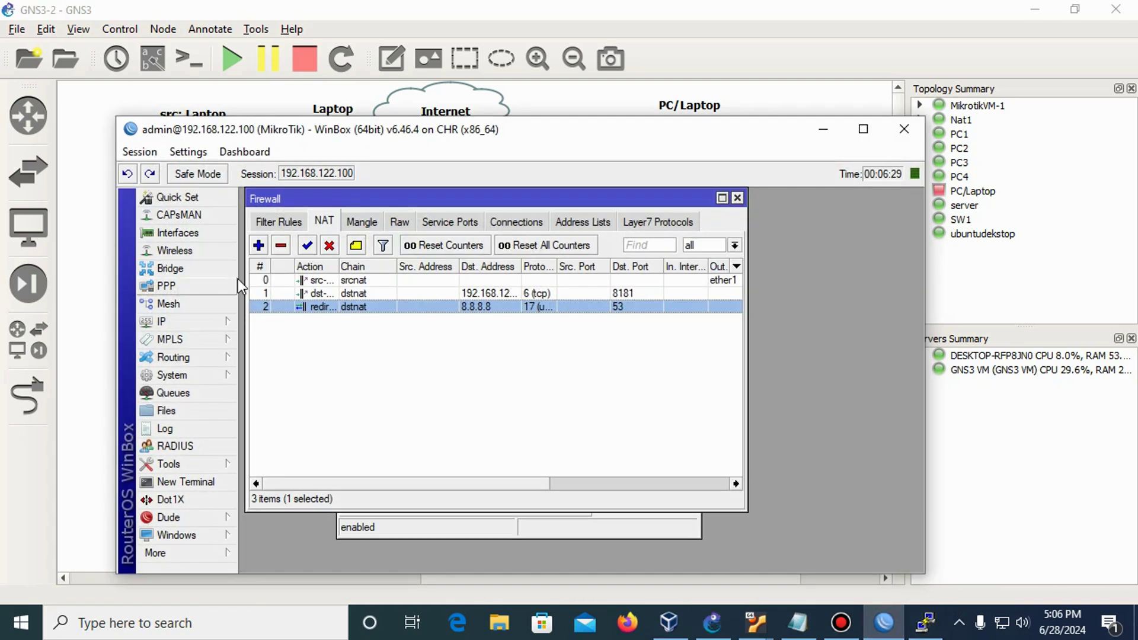
double_click(366, 307)
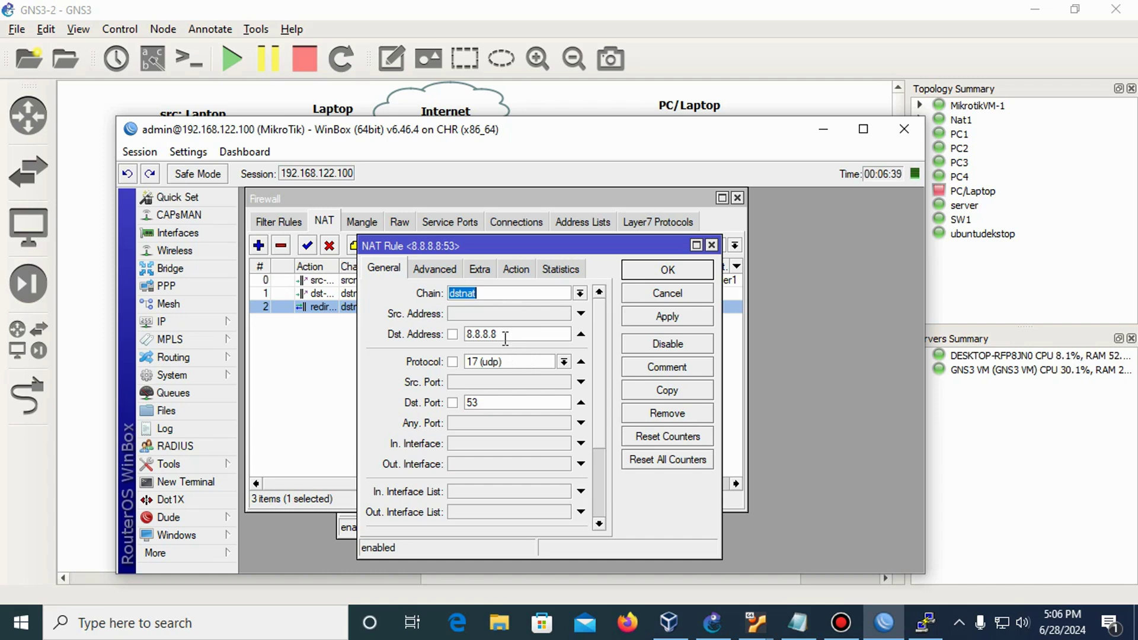
mouse_move(505, 338)
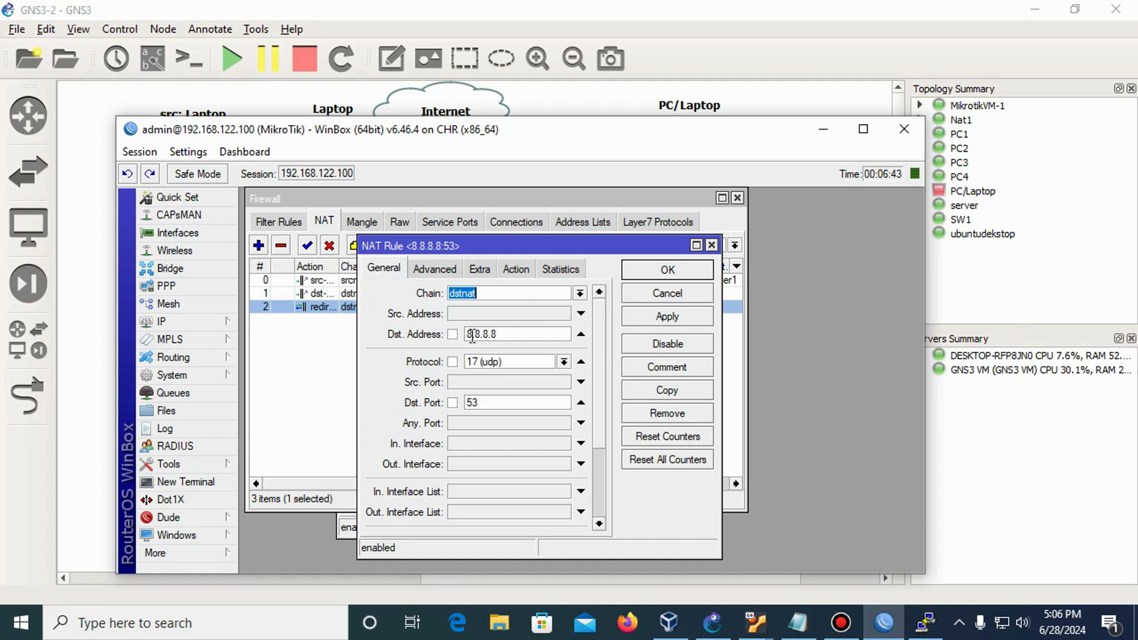
Try 1.1.1.1 as the redirect rule's destination address, restore 8.8.8.8, and briefly switch away from WinBox.
left_click(506, 334)
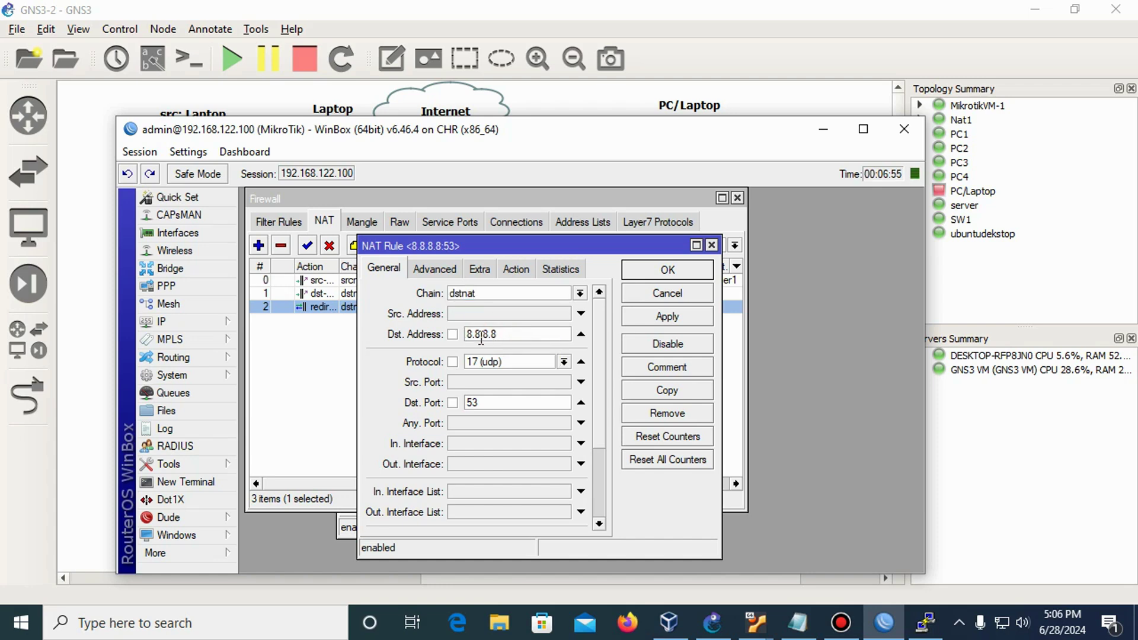
key("BackSpace")
key("BackSpace")
key("BackSpace")
key("BackSpace")
key("BackSpace")
key("BackSpace")
key("BackSpace")
type("1.1.1.1")
left_click_drag(506, 334, 443, 332)
type("8.8.8.8")
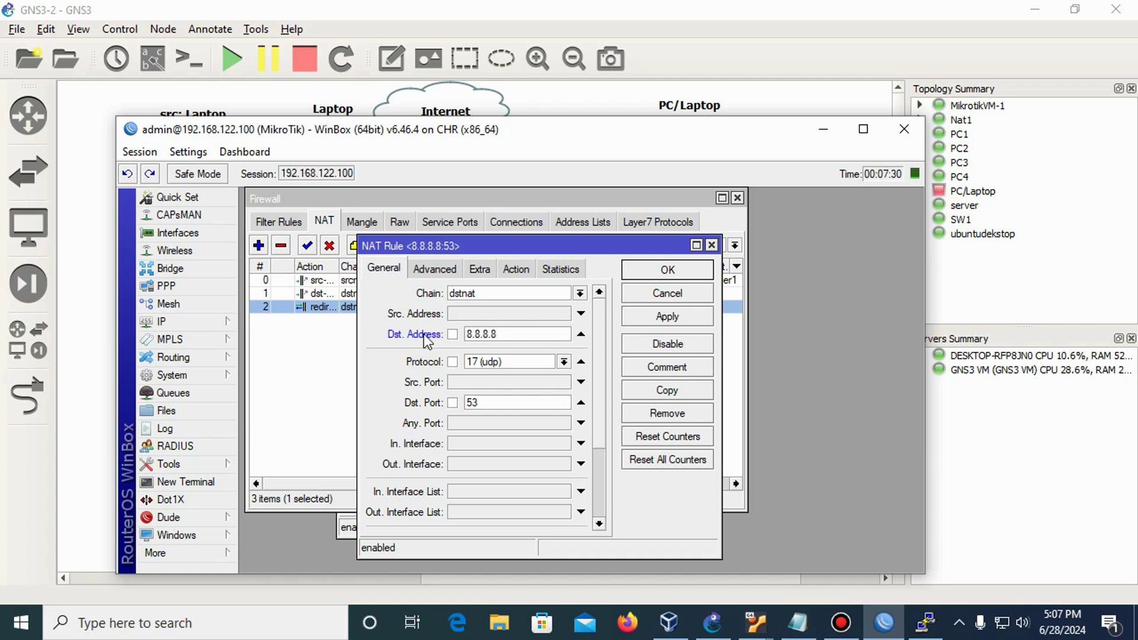
left_click(822, 129)
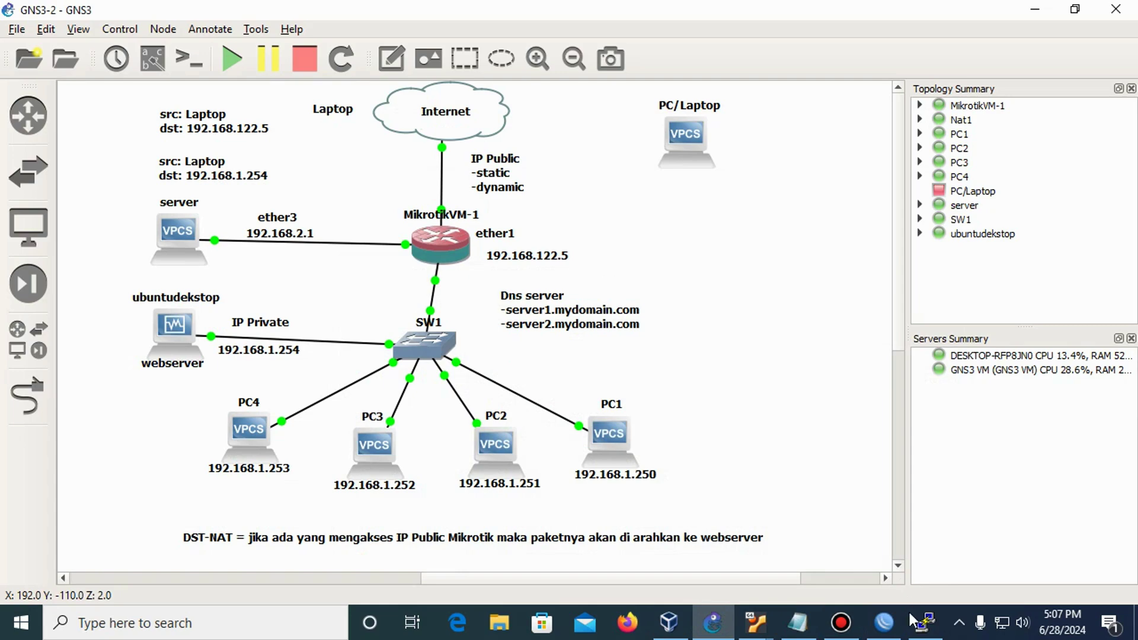
left_click(922, 621)
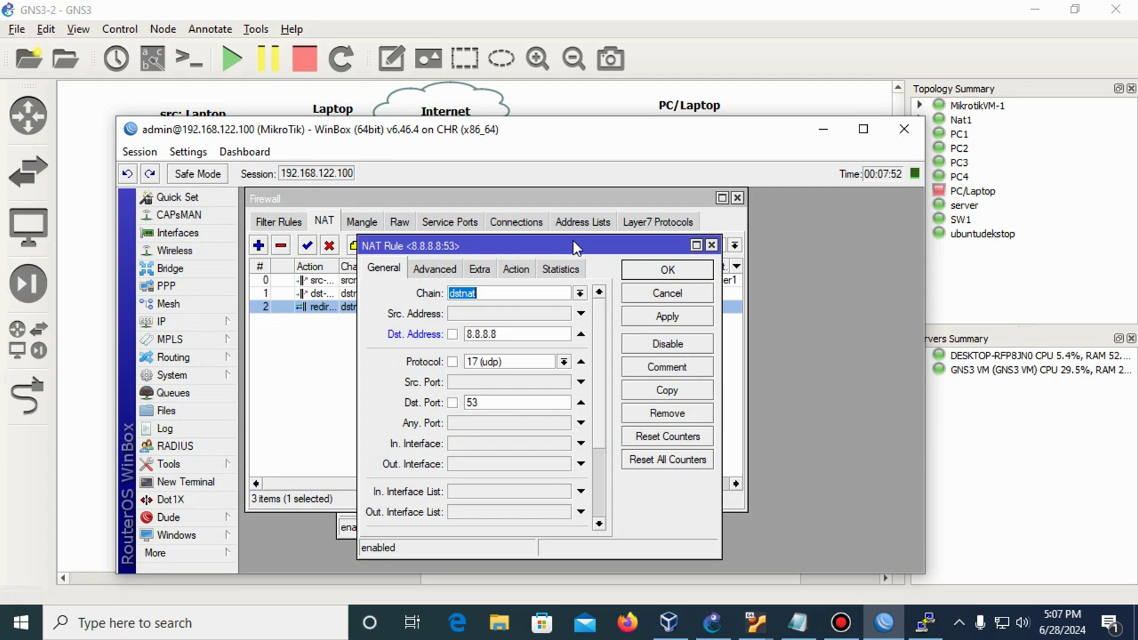
Remove the destination address condition from the redirect rule, save the rule, and minimize WinBox.
left_click(581, 336)
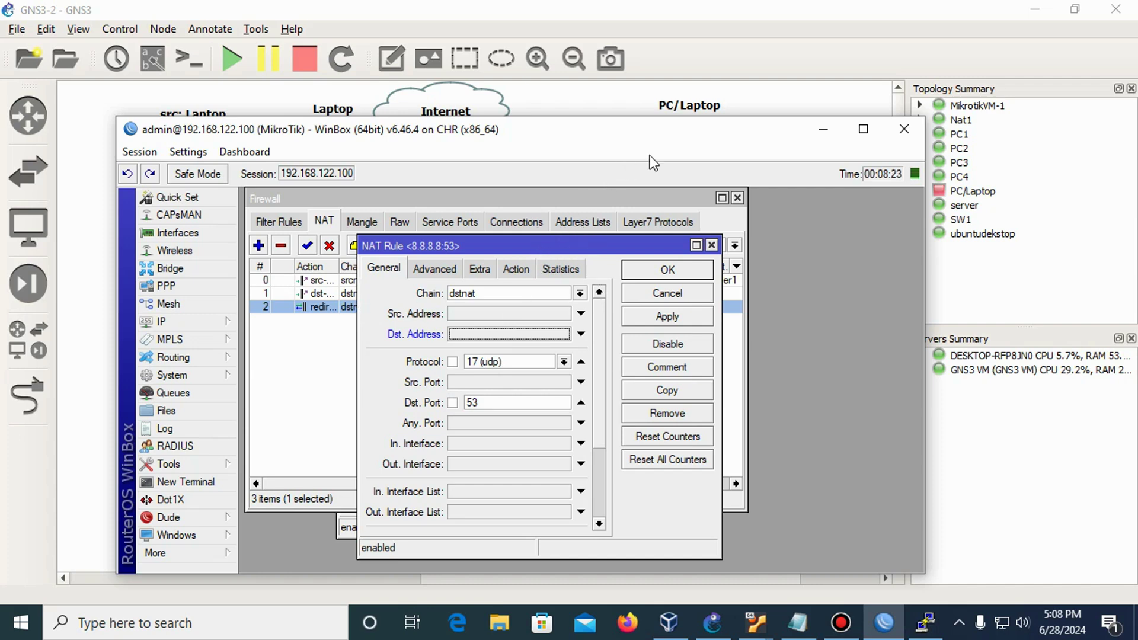
left_click(667, 270)
left_click(824, 129)
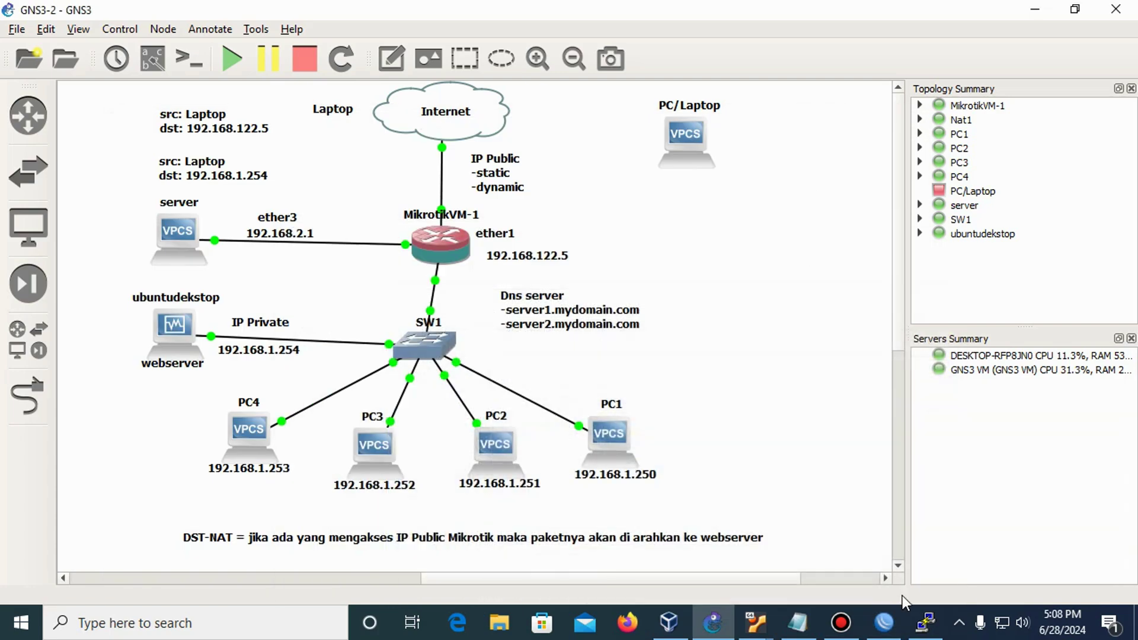
Reopen PC3's console and ping vpcs.mydomain.com to test name resolution.
left_click(925, 623)
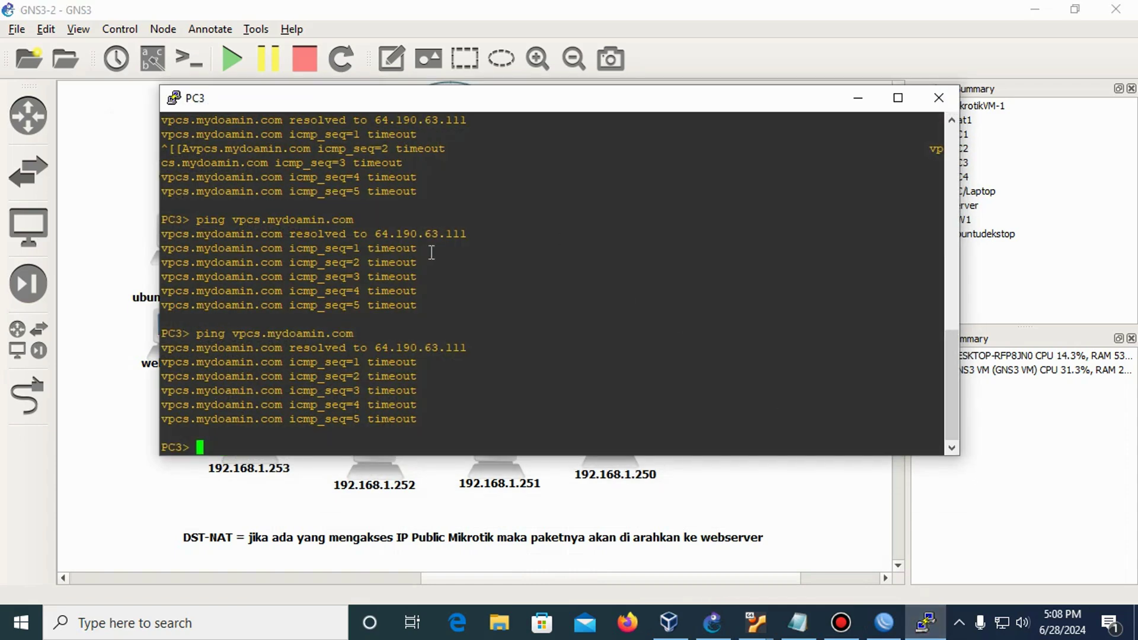
type("ping vpcs.m")
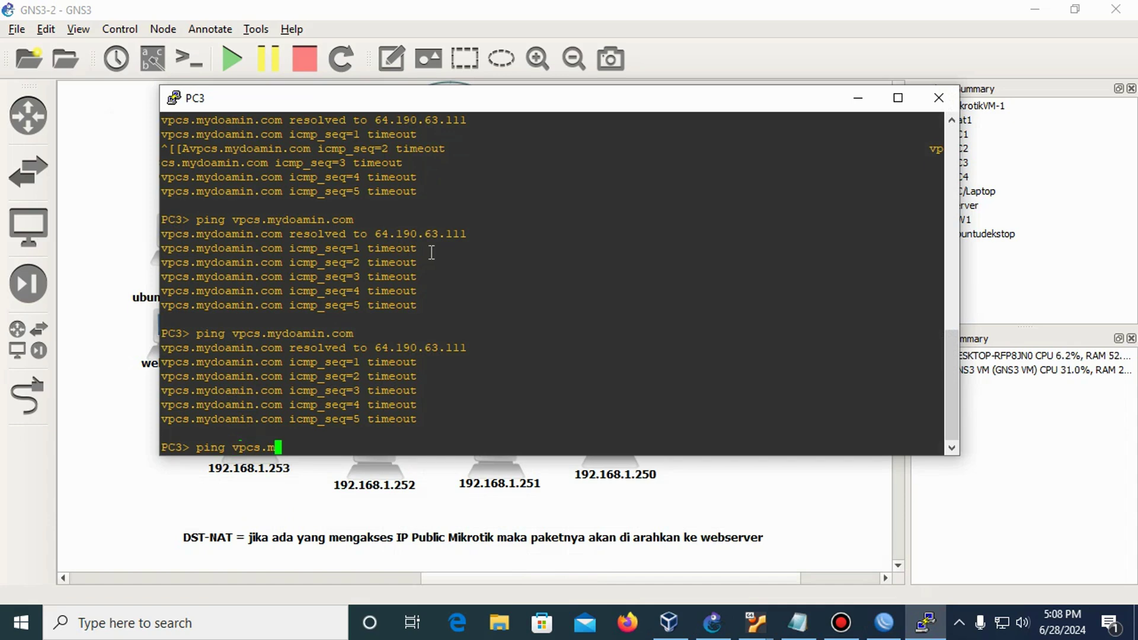
type("ydomain.com")
key("Return")
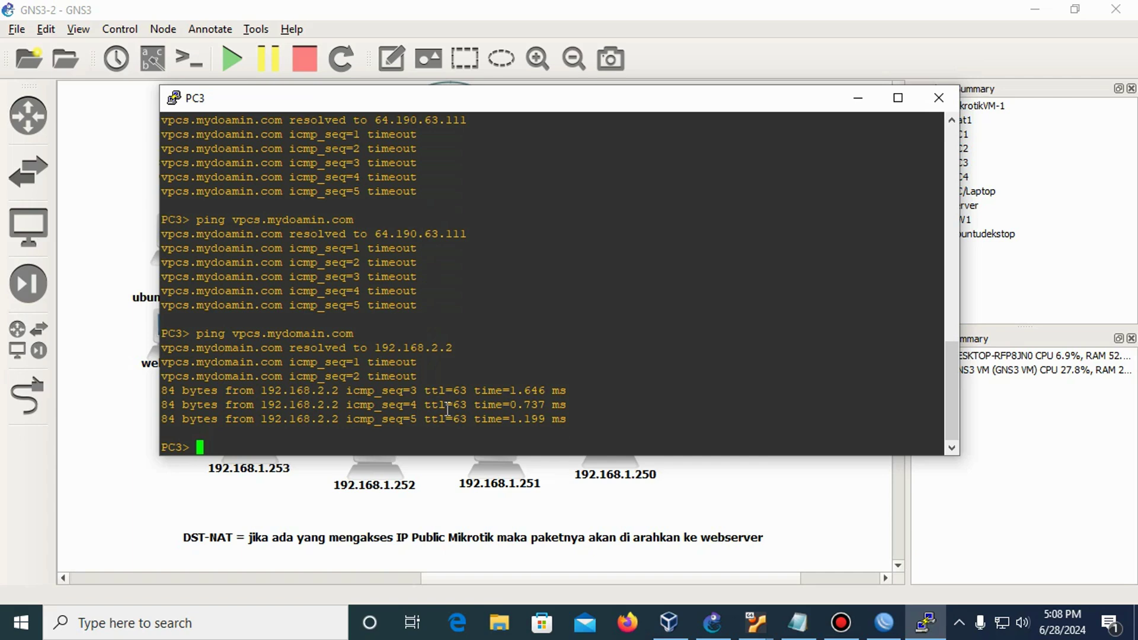
Ping ubuntu.mydoamin.com twice from PC3 and minimize its console.
type("ping ubuntu.m")
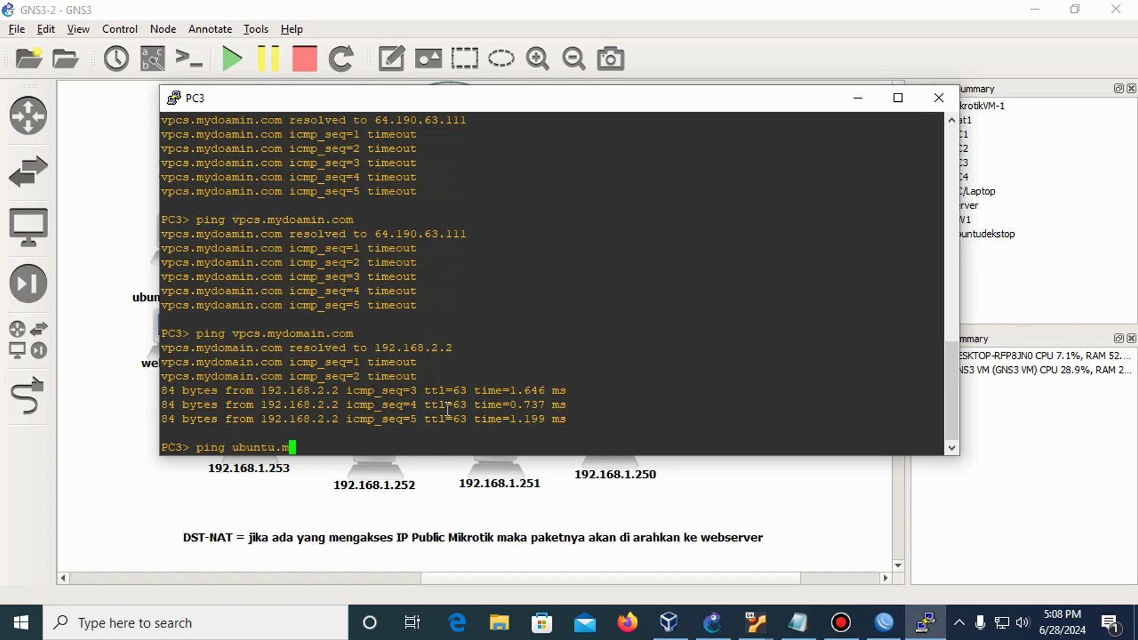
type("ydoamin")
type(".com")
key("Return")
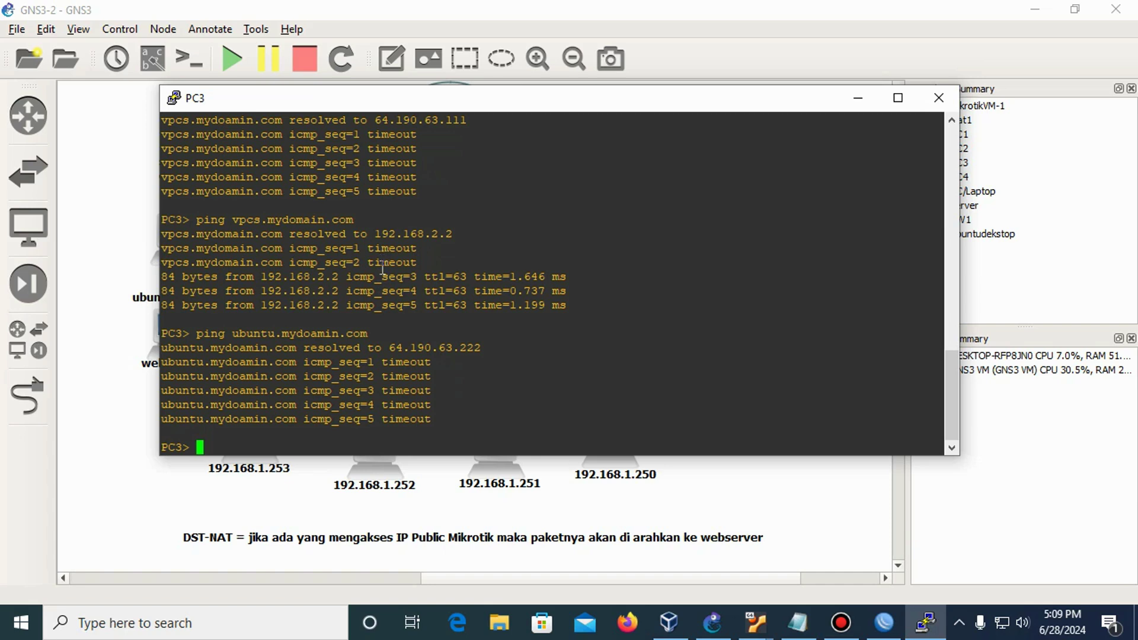
key("Up")
key("Return")
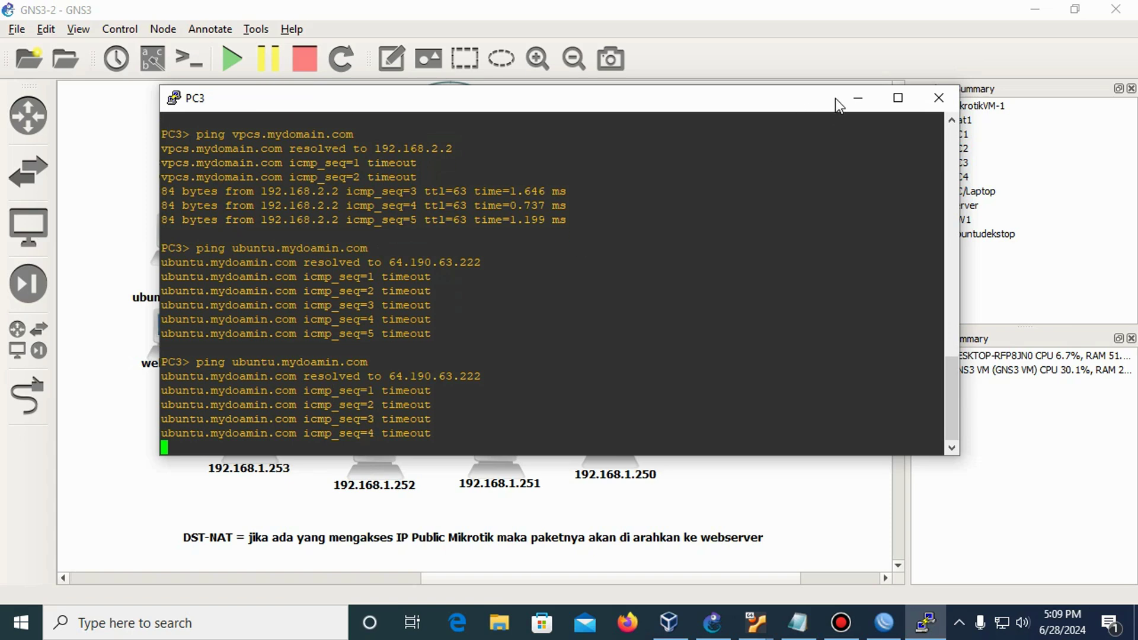
left_click(854, 101)
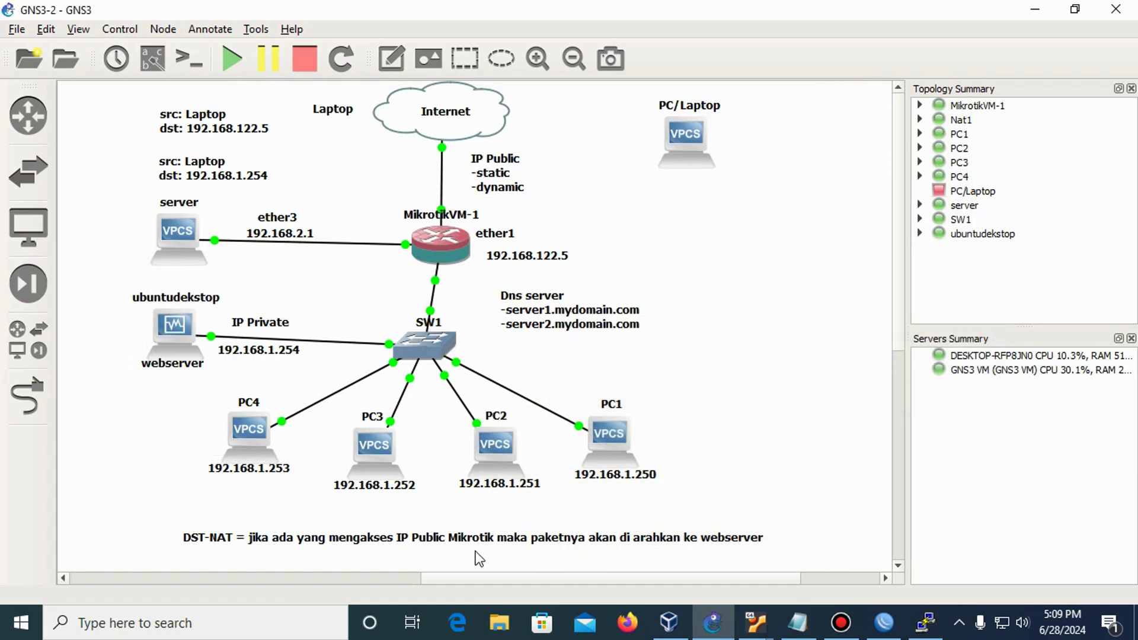
Open PC4's console in the GNS3 topology and ping vpcs.mydomain.com.
double_click(251, 446)
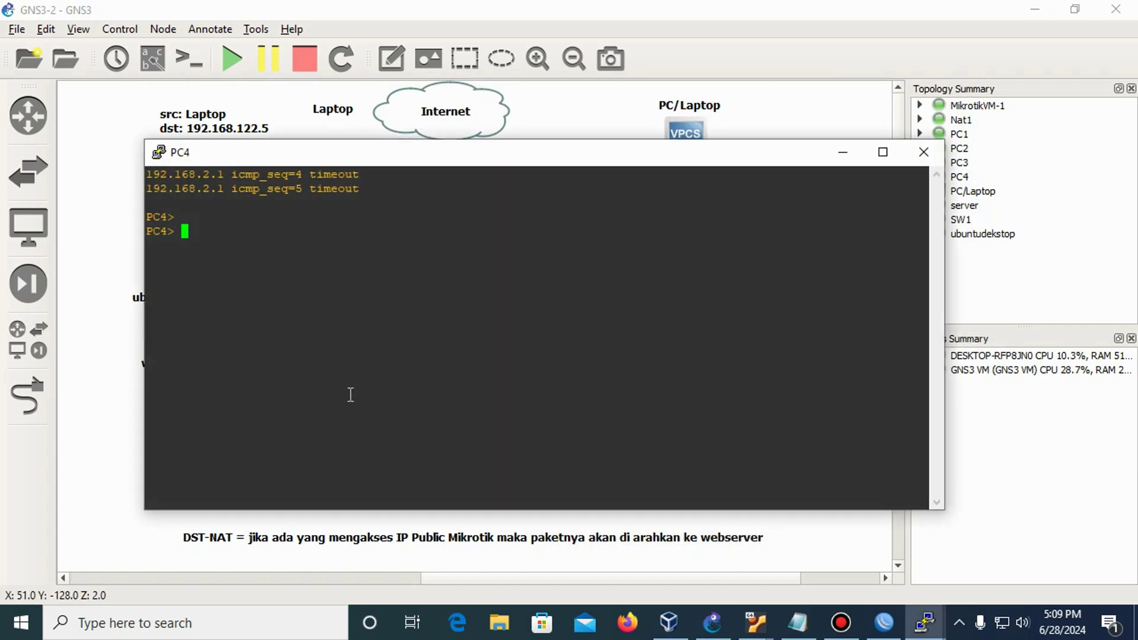
type("pi")
key("BackSpace")
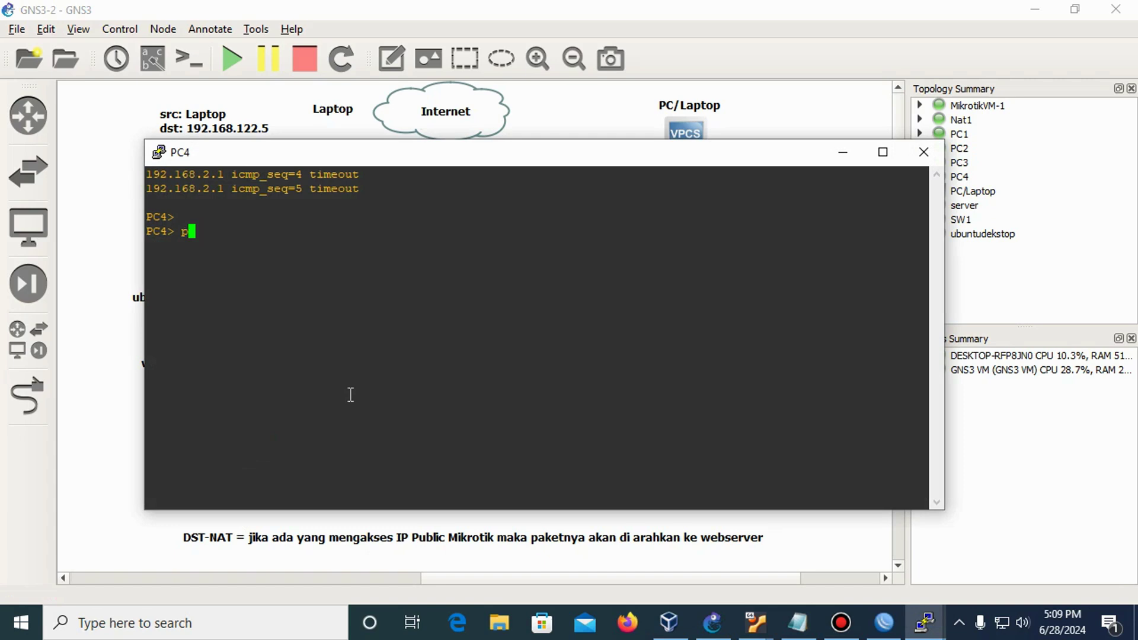
type("ing vpcs.mydomain.com")
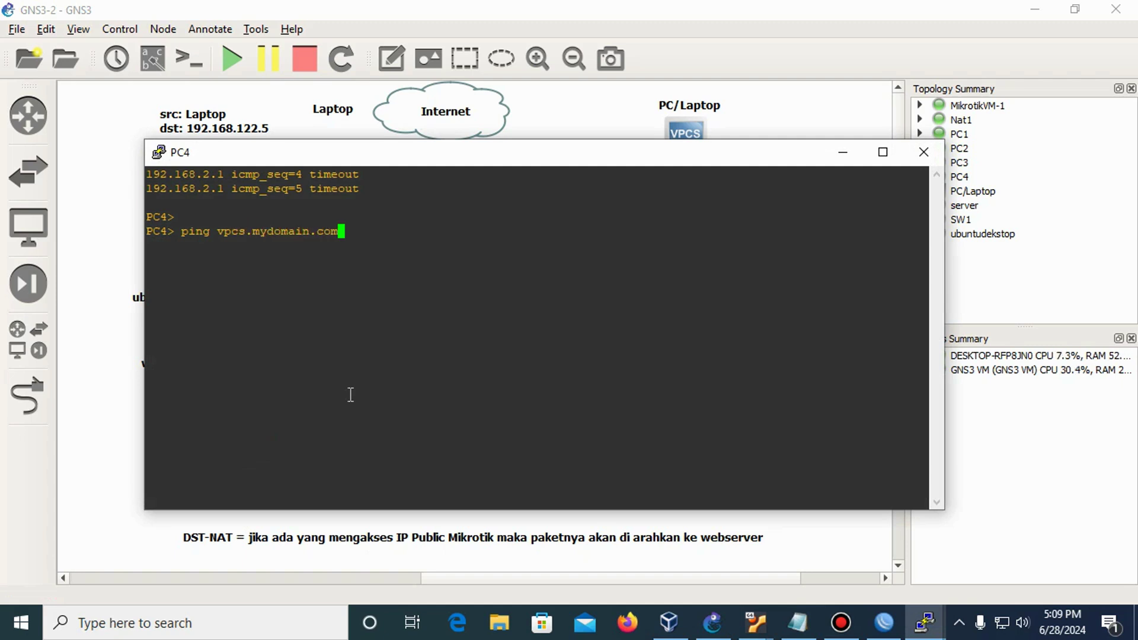
key("Return")
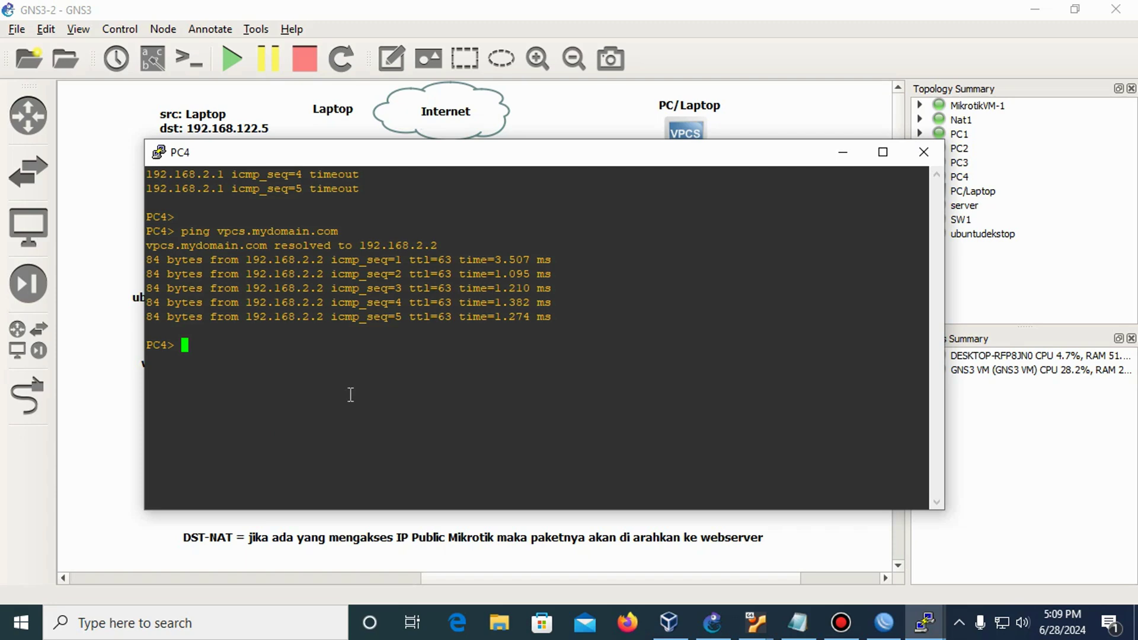
Ping ubuntu.mydoamin.com from PC4 and minimize its console.
type("ping ubuntu.mydoamin")
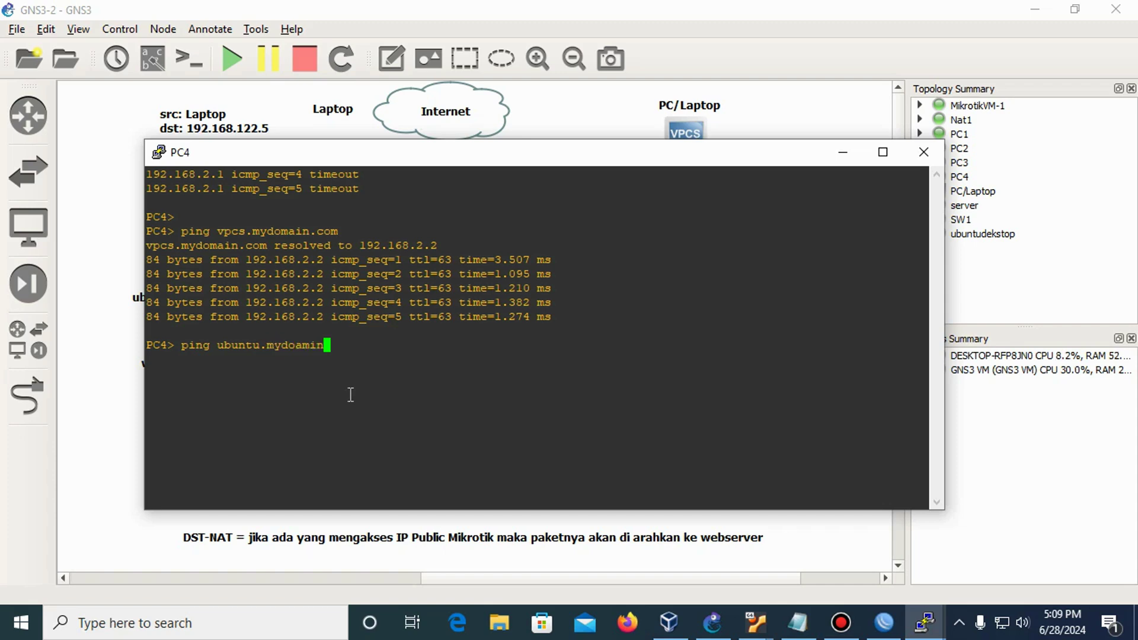
type(".com")
key("Return")
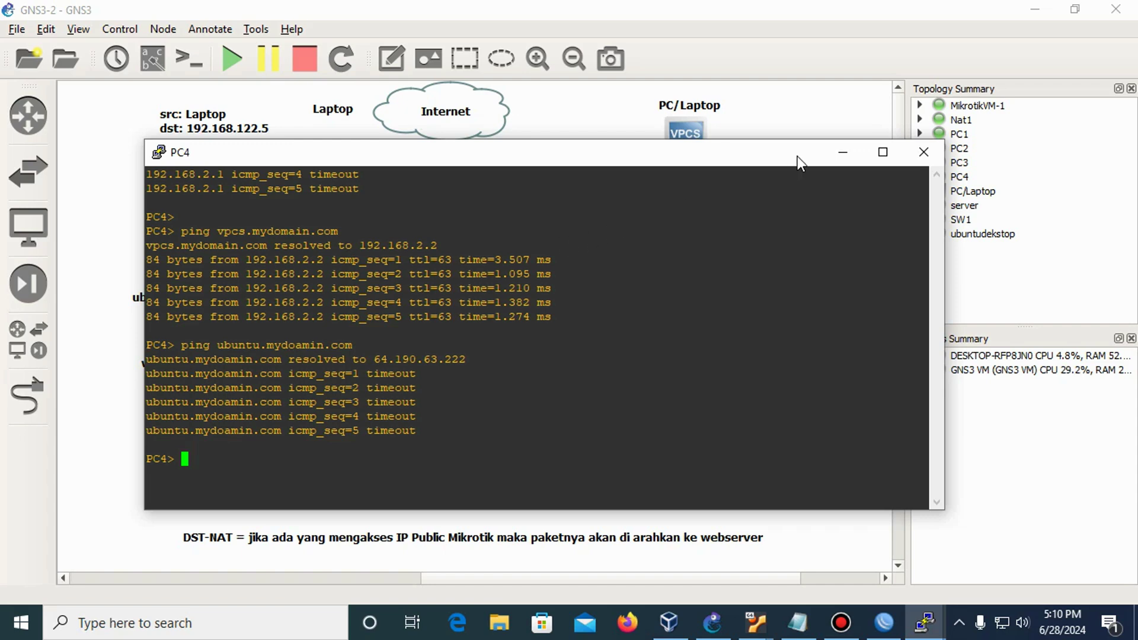
left_click(845, 158)
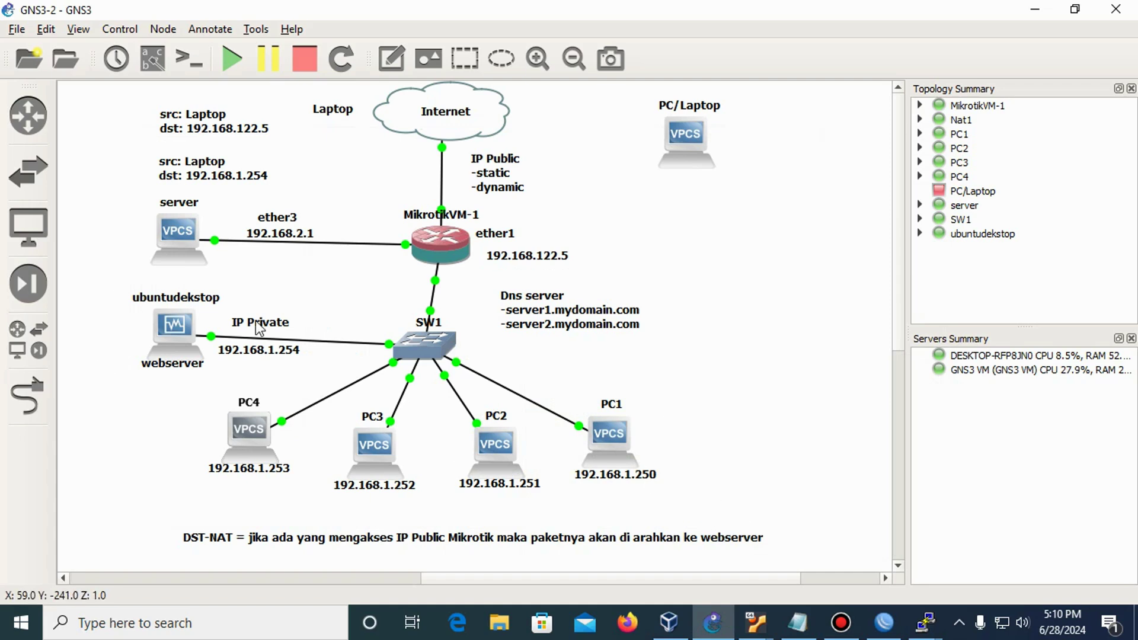
Switch to the Ubuntu desktop virtual machine, check its network settings with ifconfig in a terminal, and minimize the virtual machine.
mouse_move(187, 330)
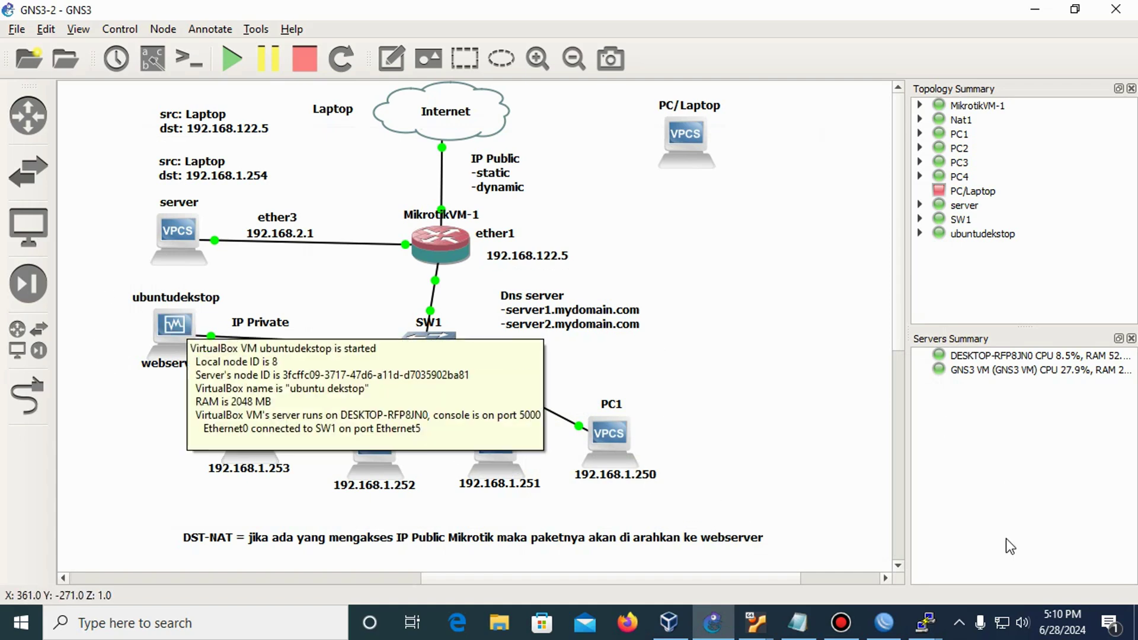
mouse_move(756, 622)
left_click(783, 539)
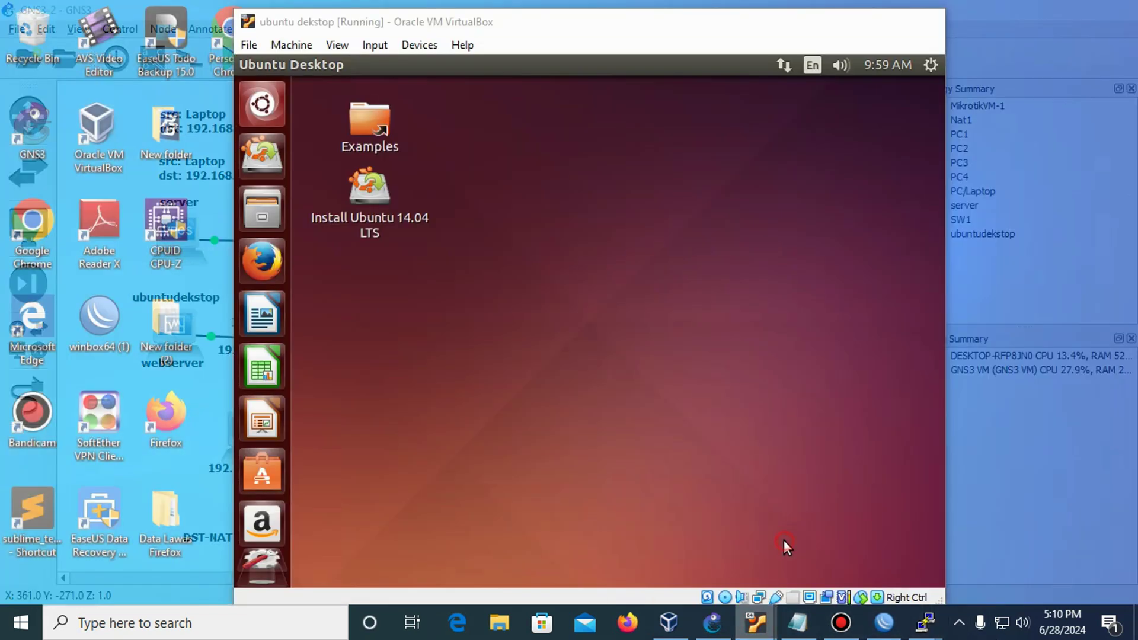
left_click(261, 115)
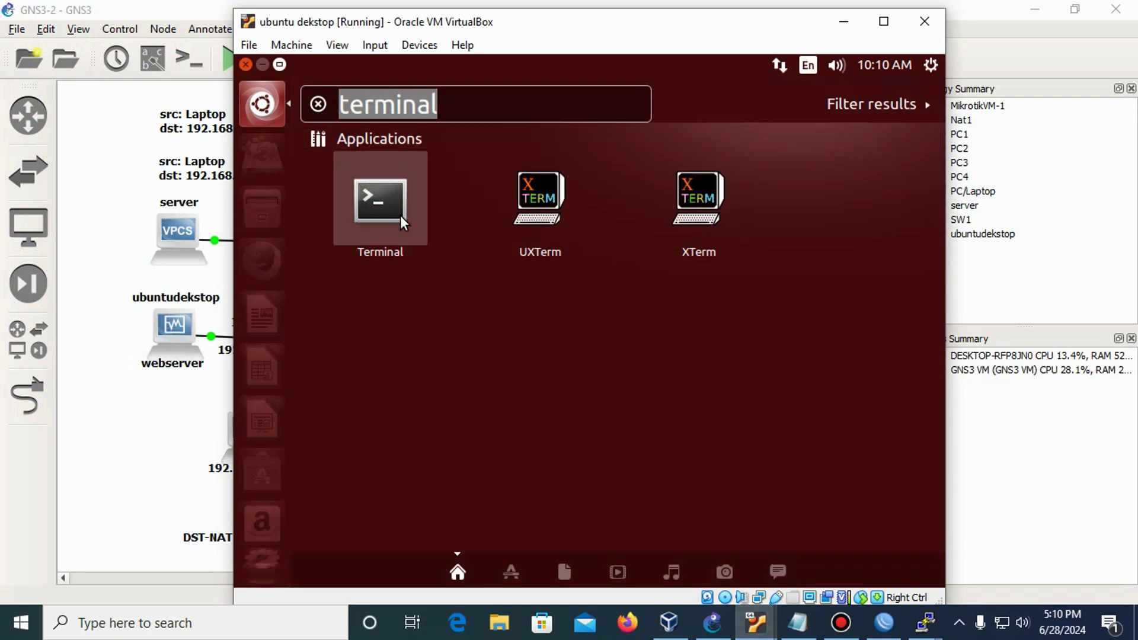
left_click(400, 215)
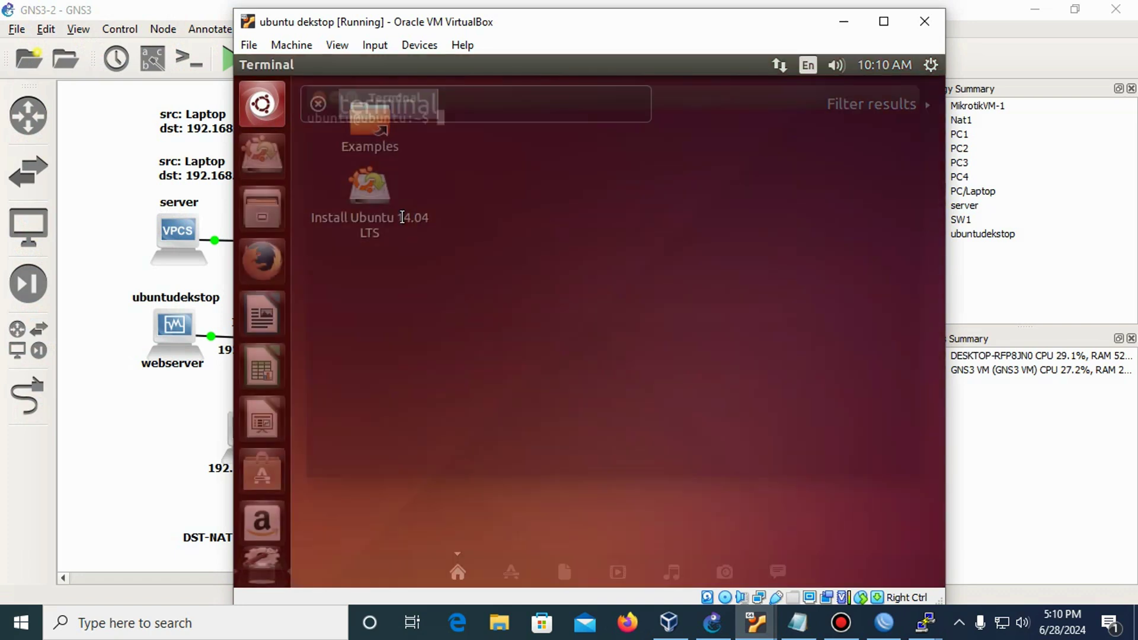
type("if")
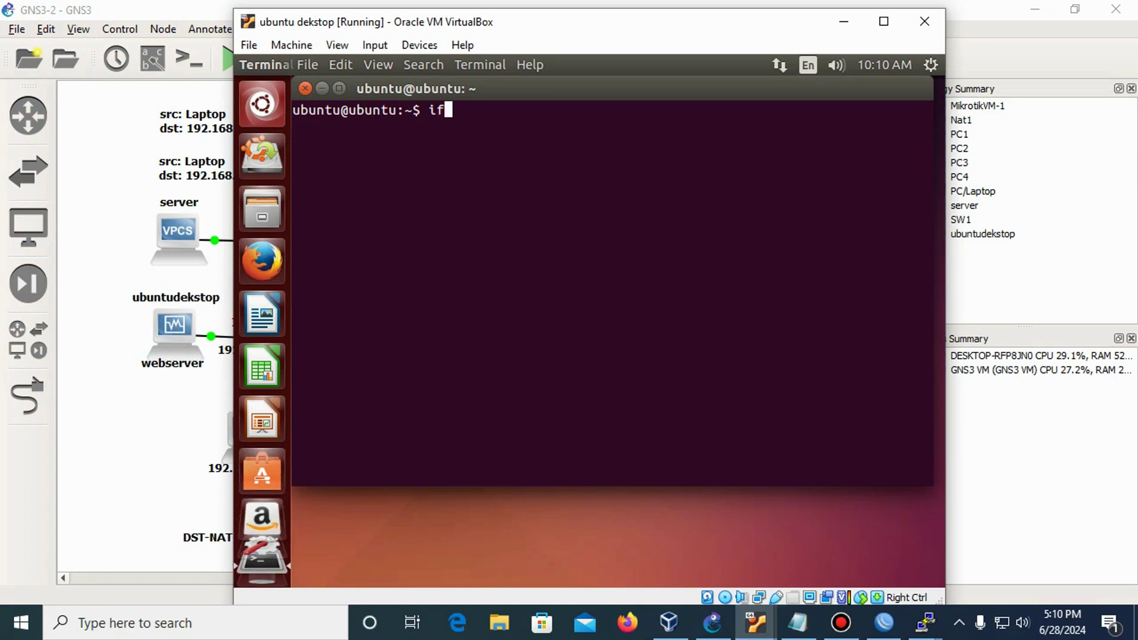
type("config")
key("Return")
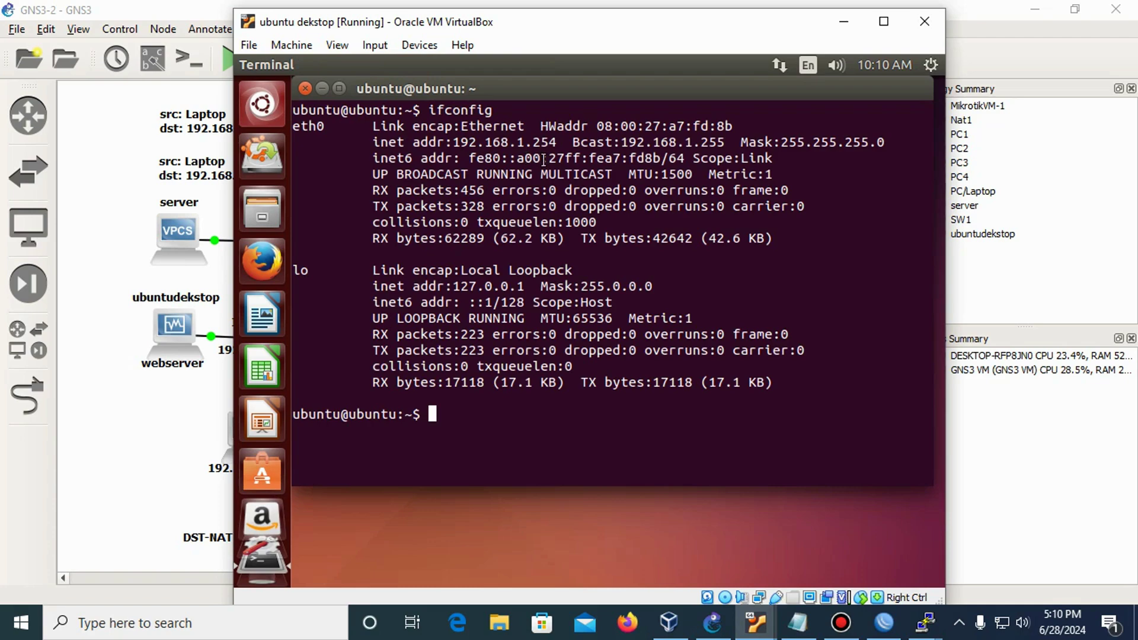
left_click(838, 25)
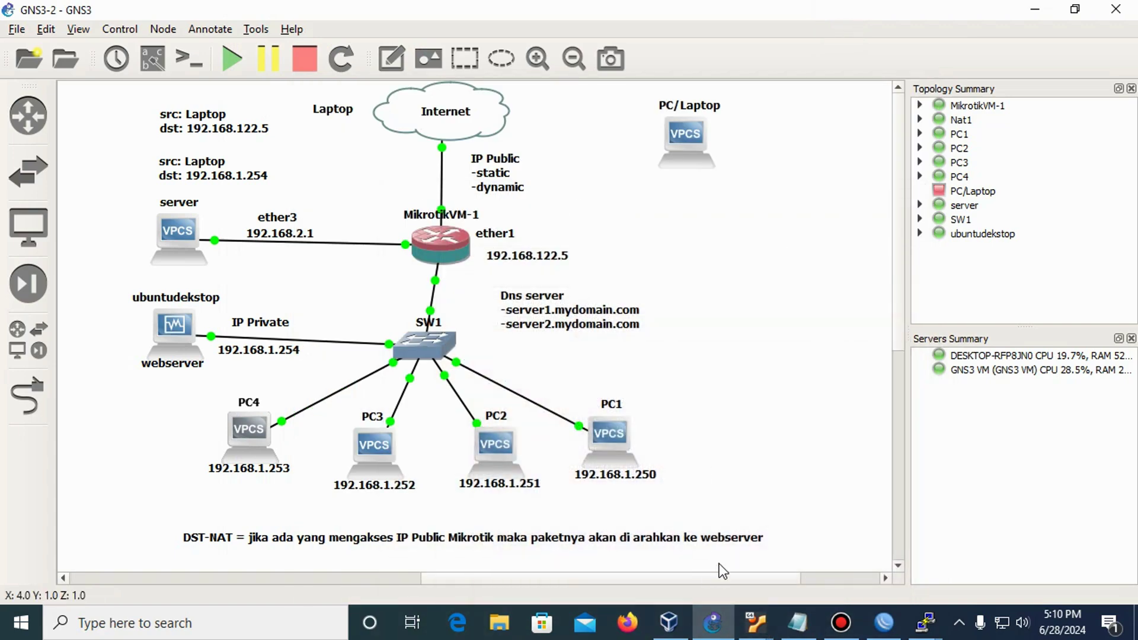
Switch to WinBox, open the router's static DNS entry for ubuntu.mydomain.com, compare its address with the topology, and confirm the entry.
left_click(884, 623)
left_click(204, 323)
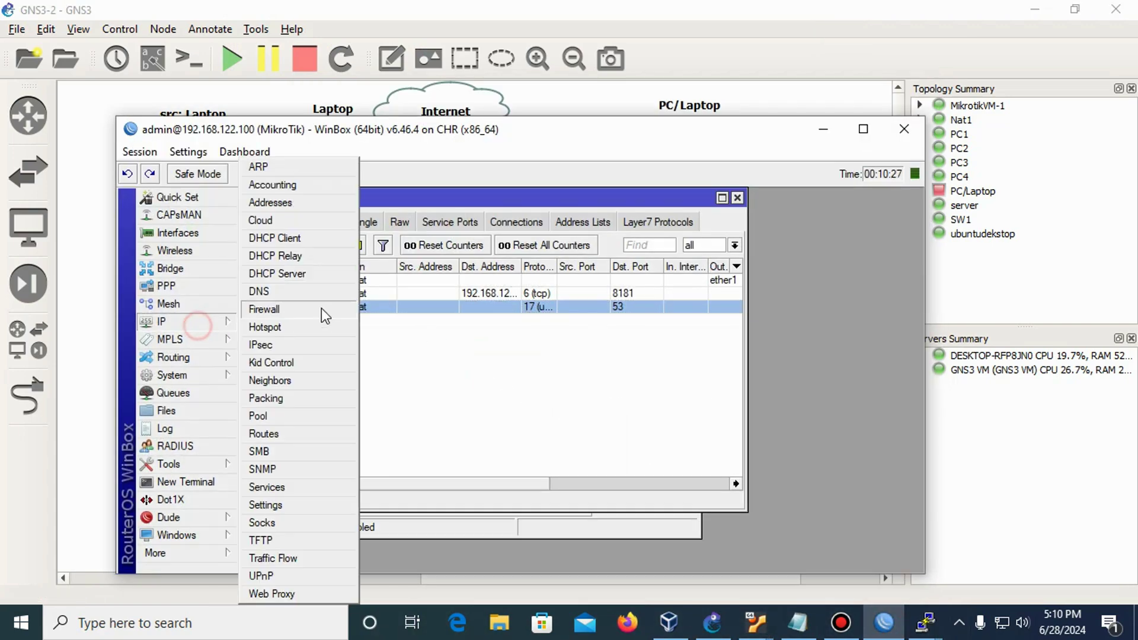
left_click(293, 290)
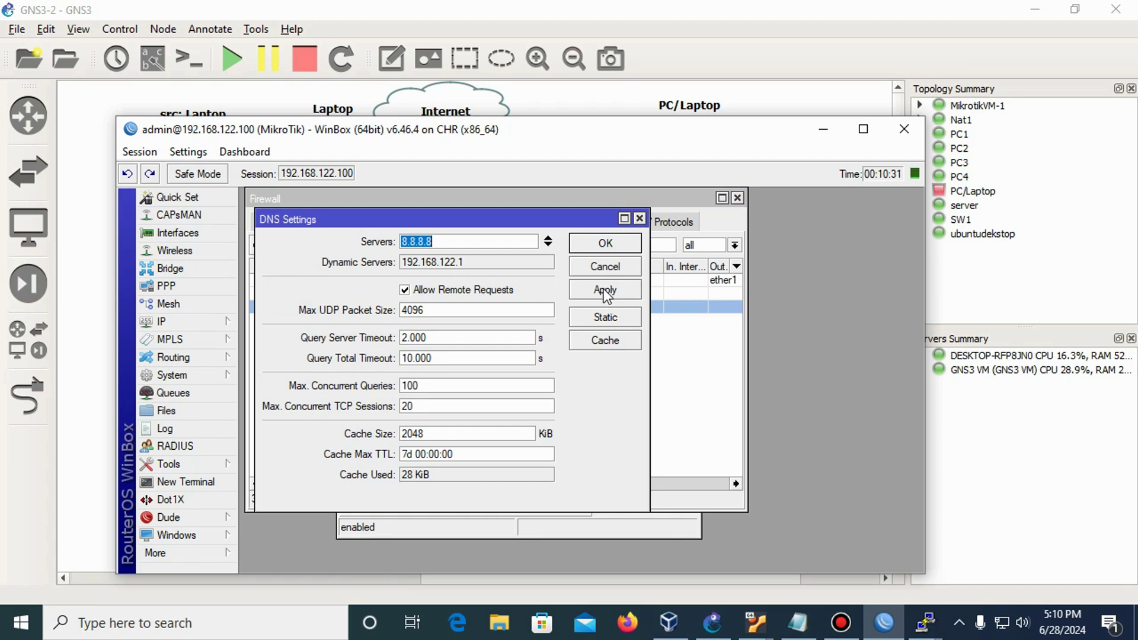
left_click(605, 319)
double_click(387, 300)
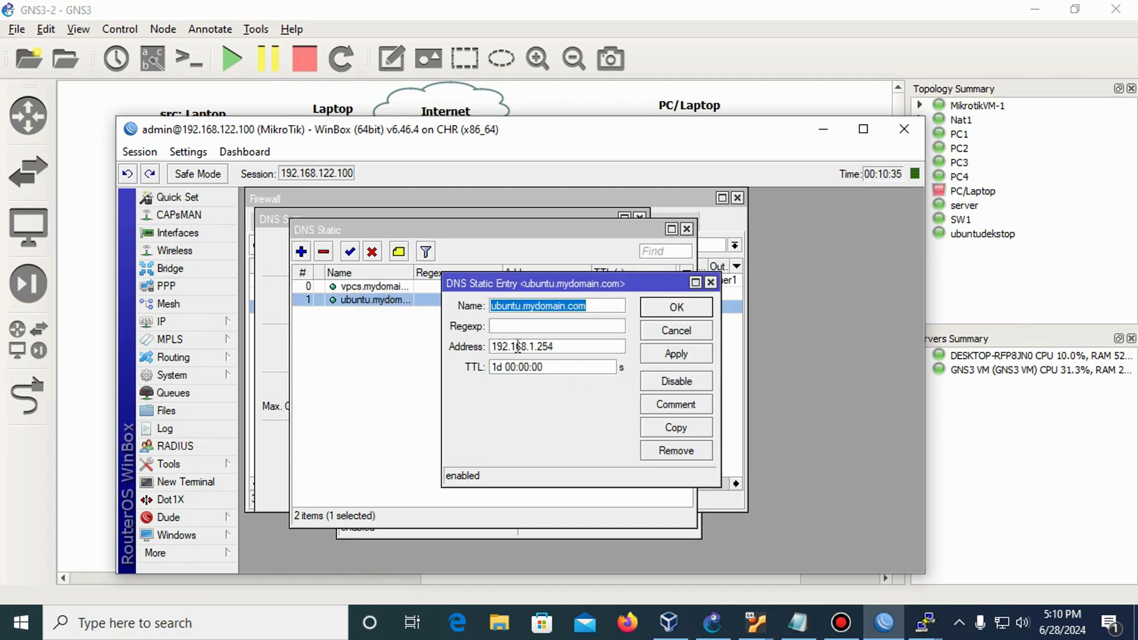
left_click_drag(511, 129, 733, 125)
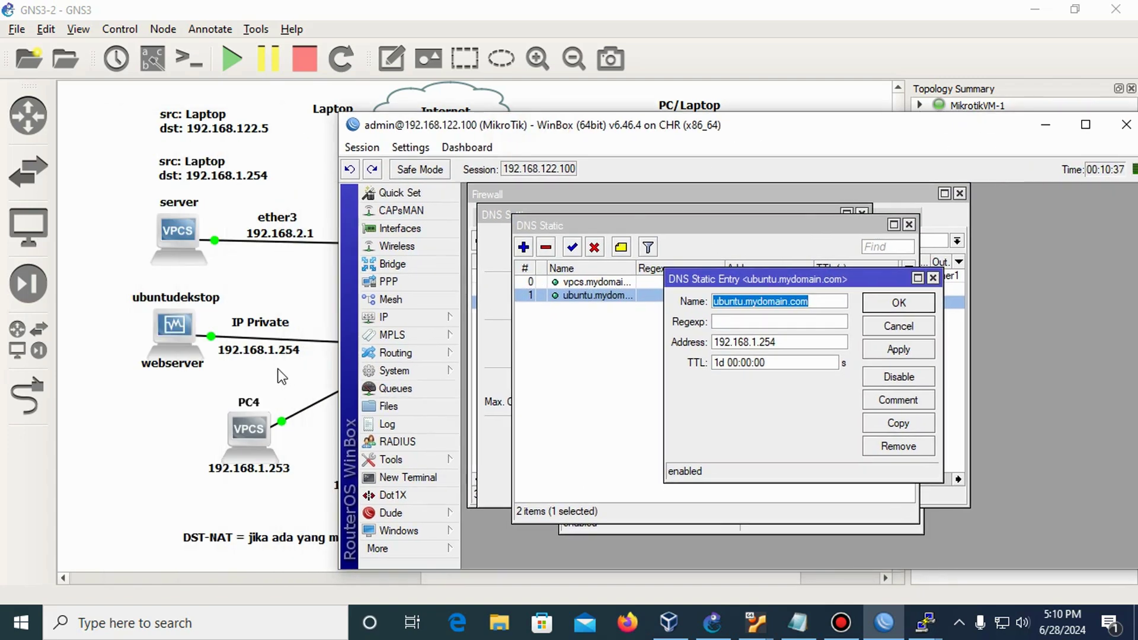
left_click_drag(829, 145, 592, 131)
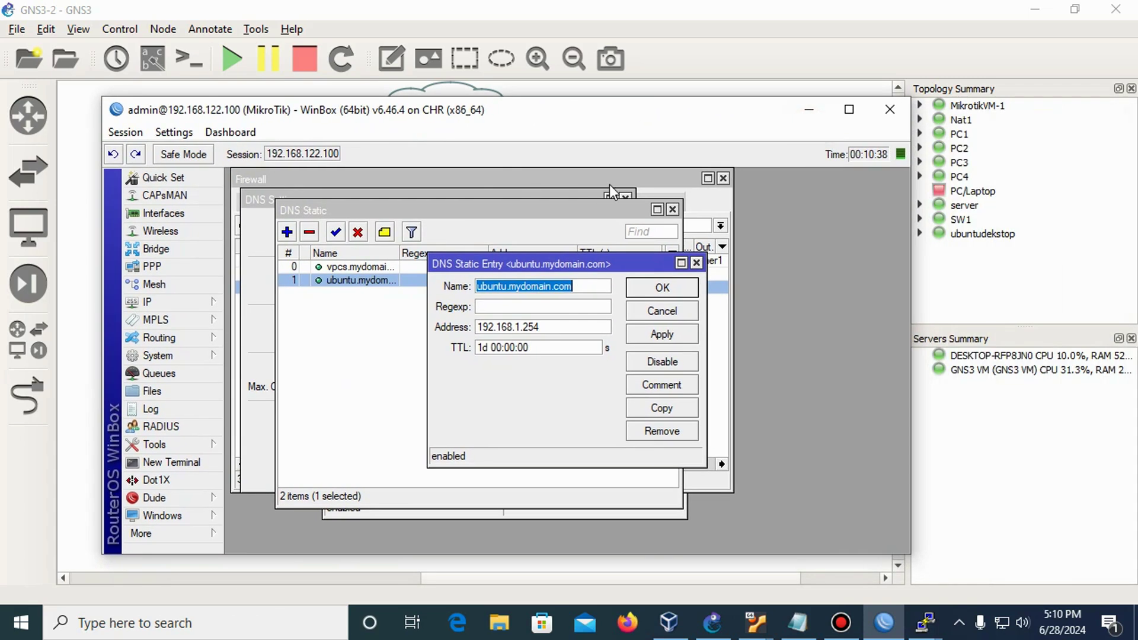
left_click(662, 334)
left_click(661, 289)
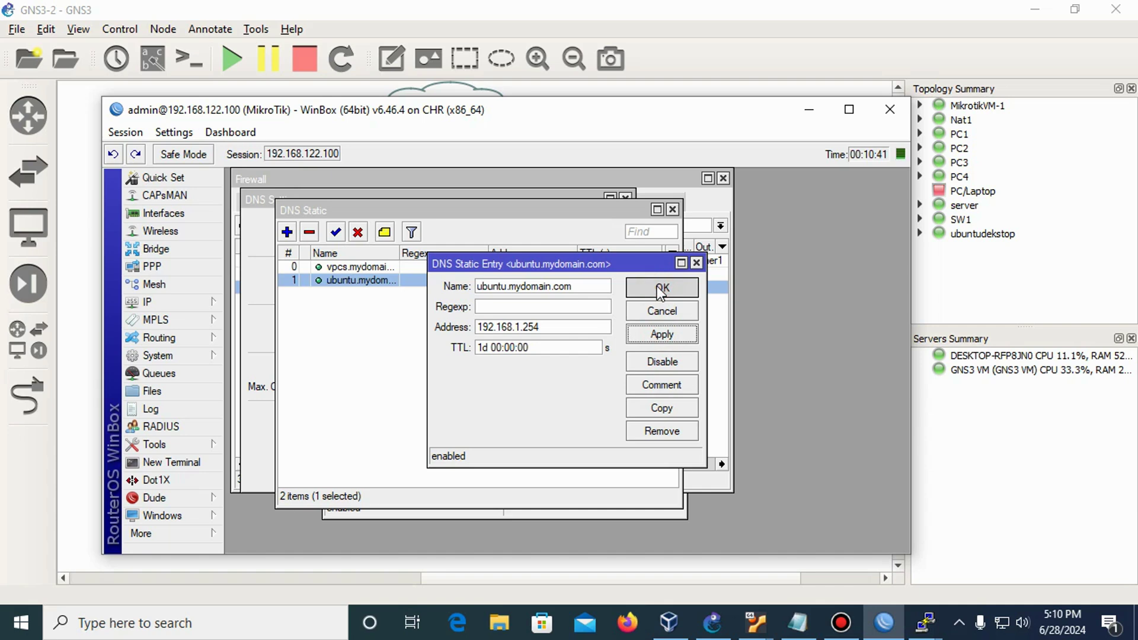
left_click(422, 317)
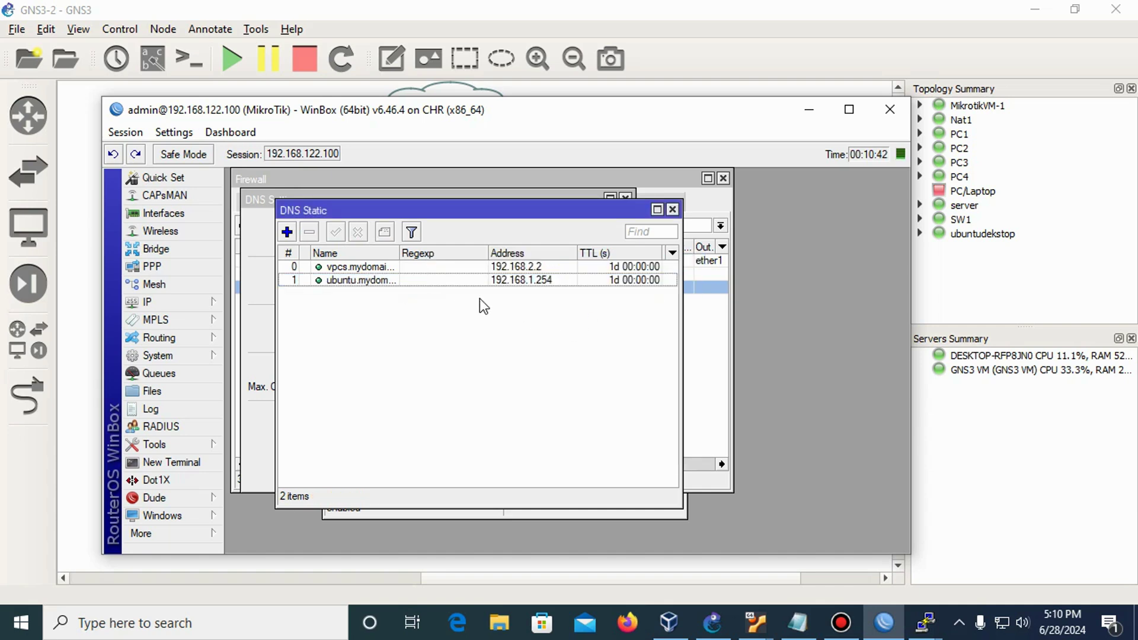
Check the static DNS entry for vpcs.mydomain.com, confirm it, and compare its address with the server in the topology.
double_click(492, 267)
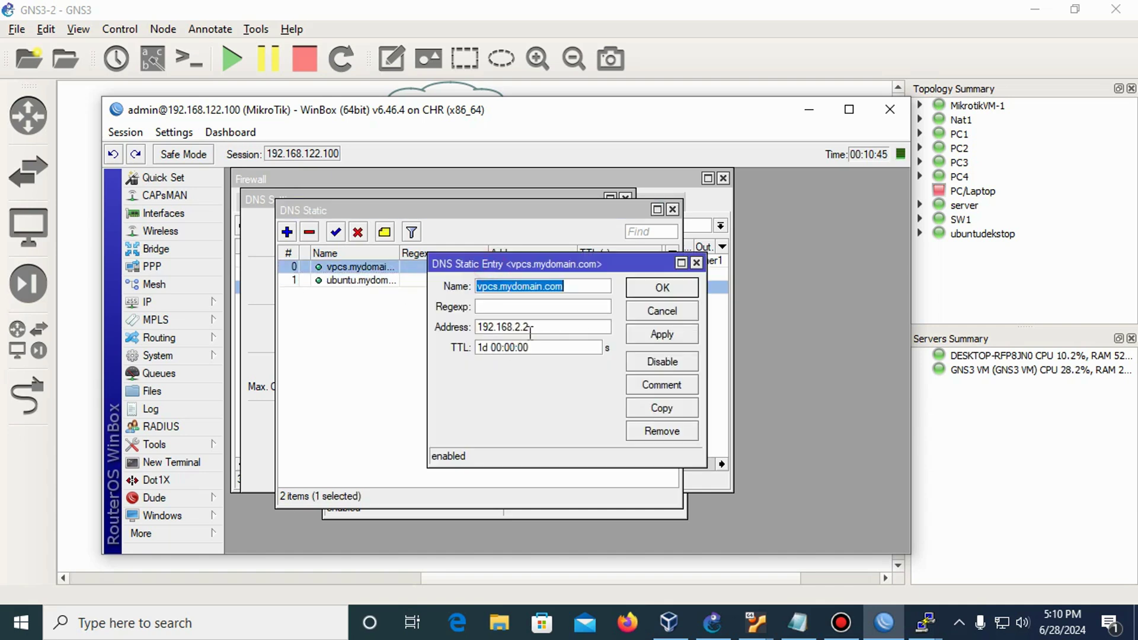
left_click(661, 334)
left_click(663, 288)
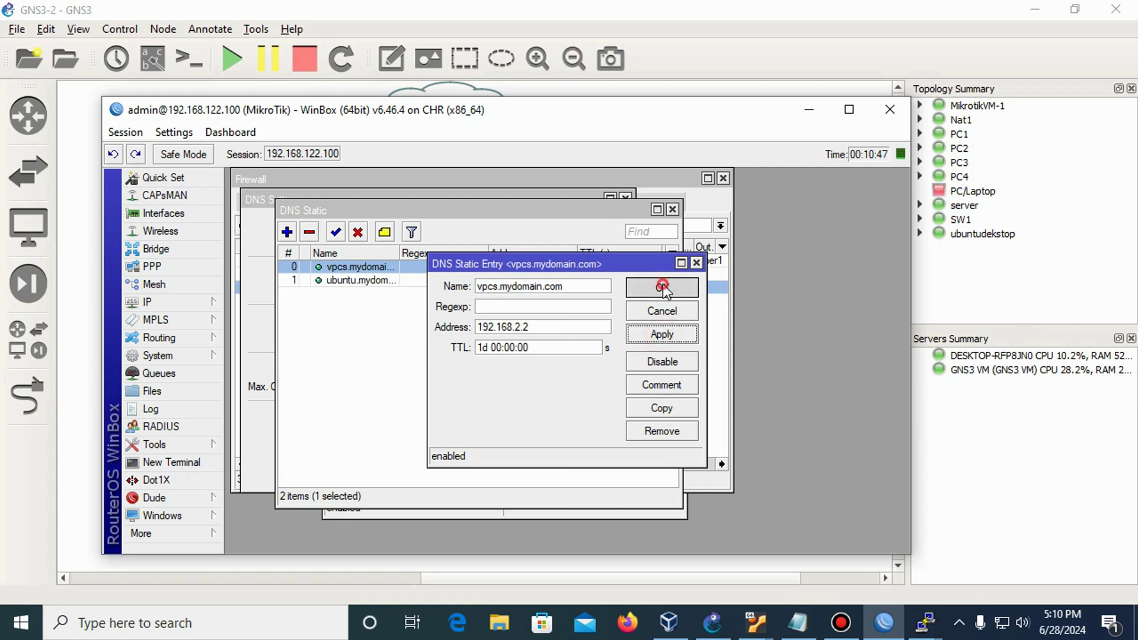
left_click_drag(582, 111, 893, 166)
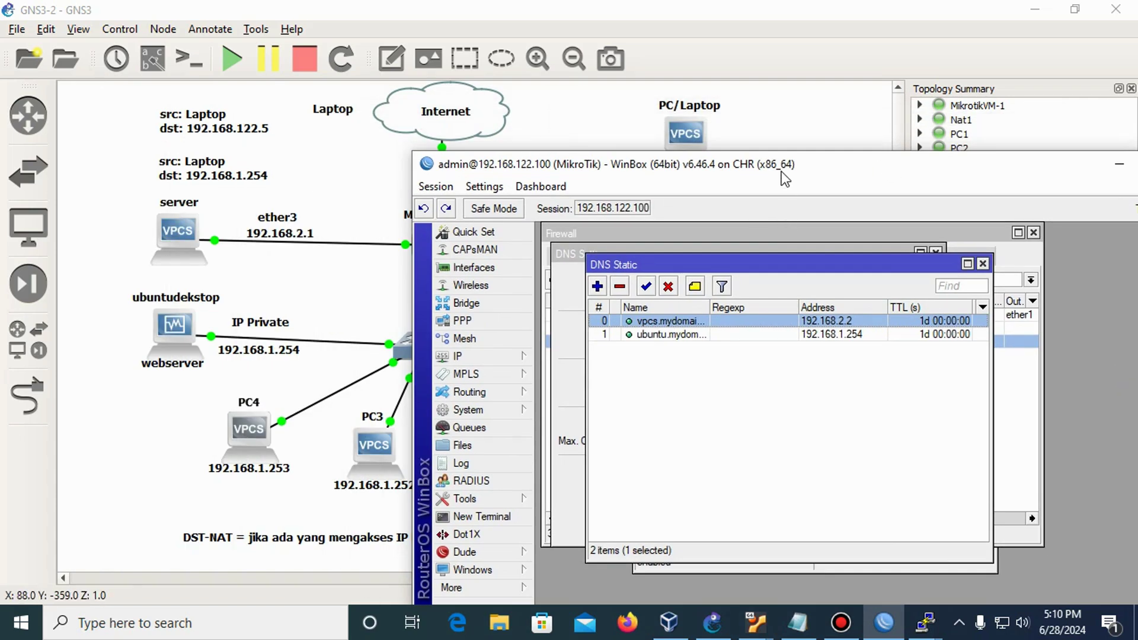
left_click_drag(779, 170, 518, 93)
Close the static DNS list, apply the DNS settings, and minimize WinBox.
left_click(722, 187)
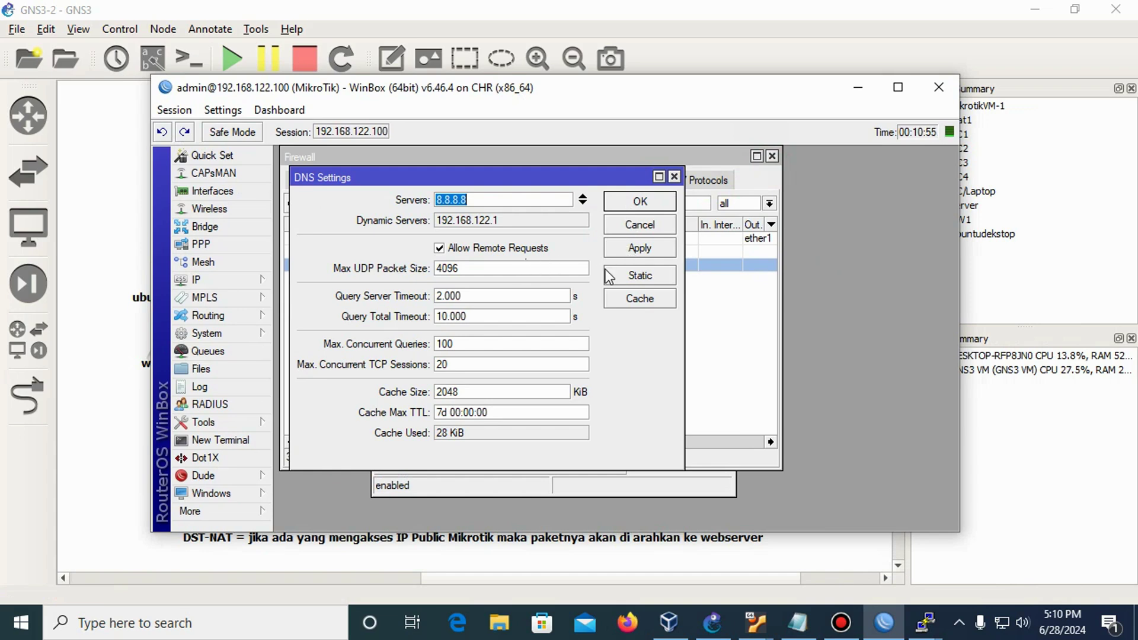
left_click(635, 254)
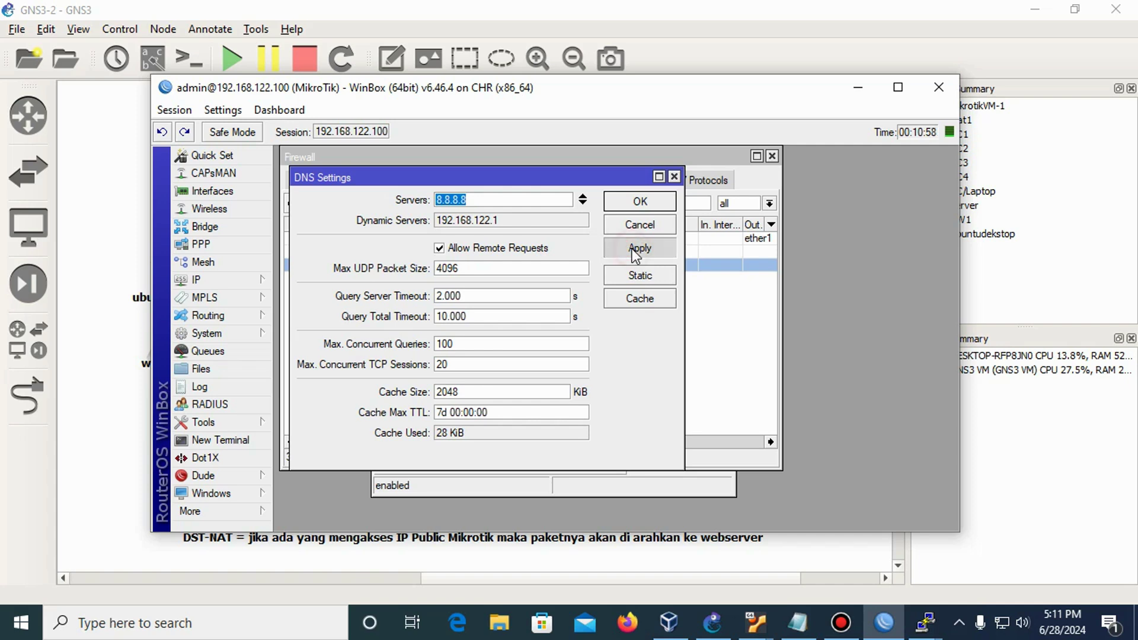
left_click(639, 202)
left_click(591, 301)
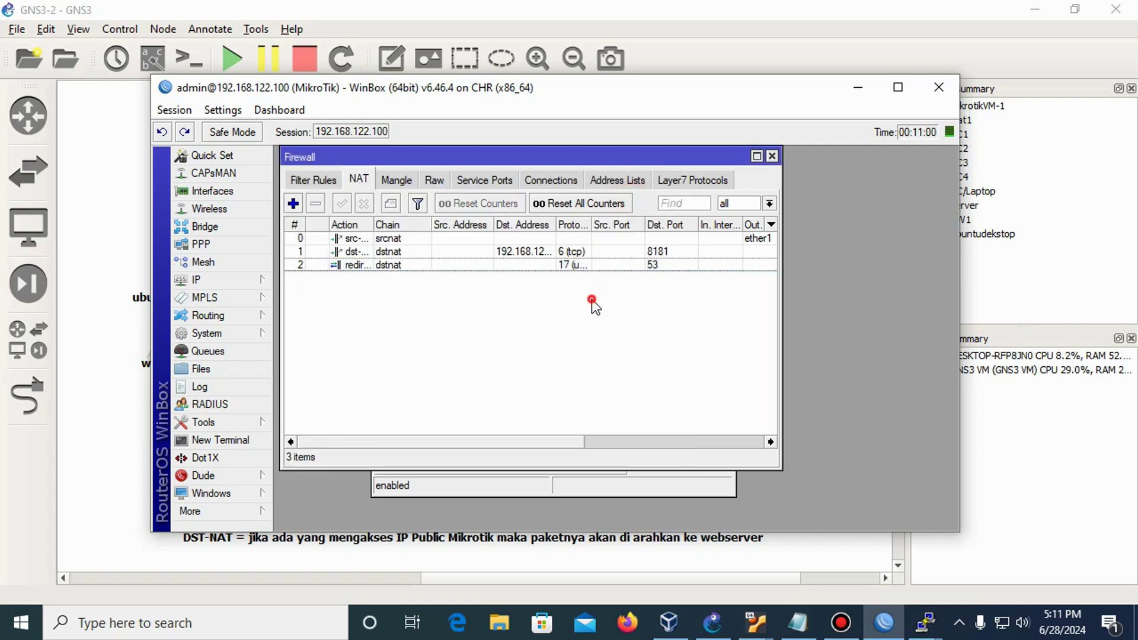
left_click(856, 89)
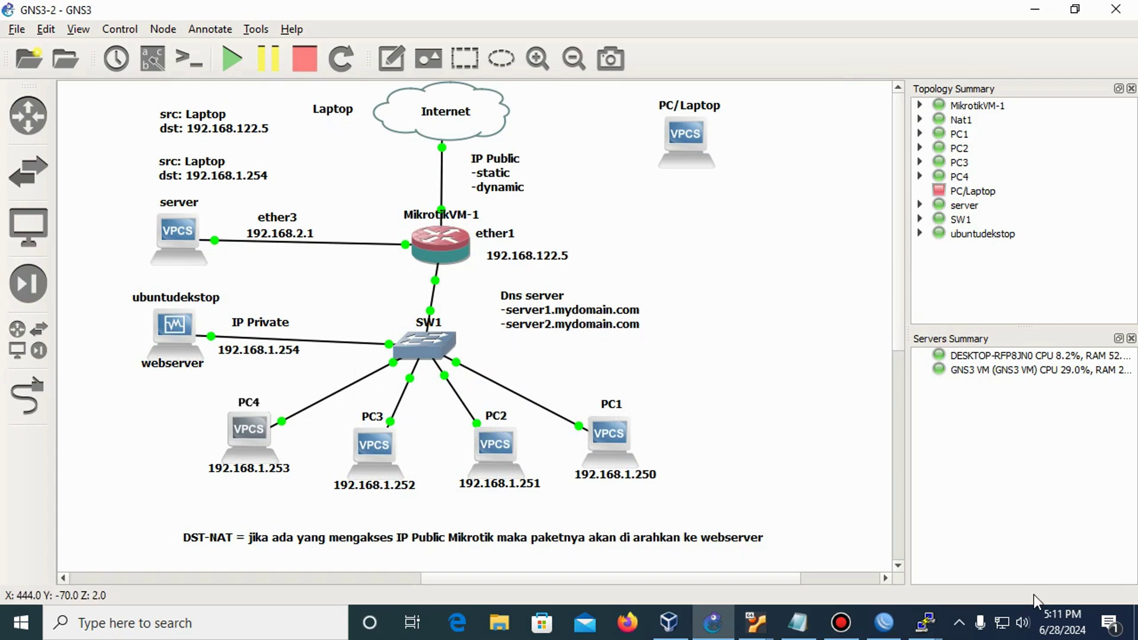
Bring up PC3's existing console and ping ubuntu.mydomain.com.
mouse_move(925, 622)
mouse_move(954, 555)
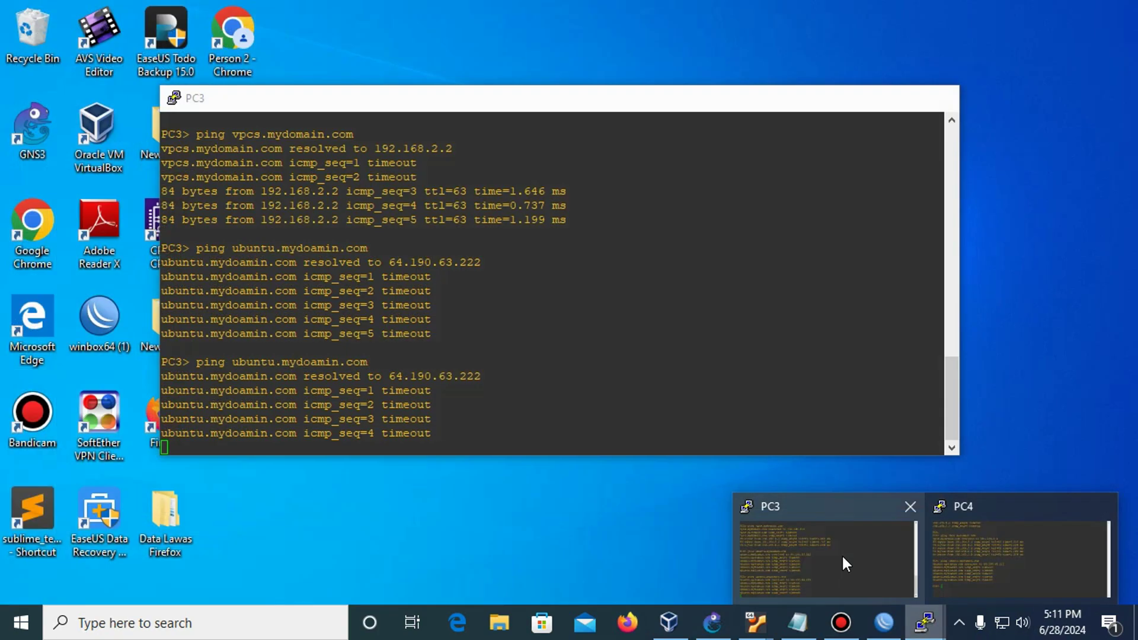
left_click(842, 554)
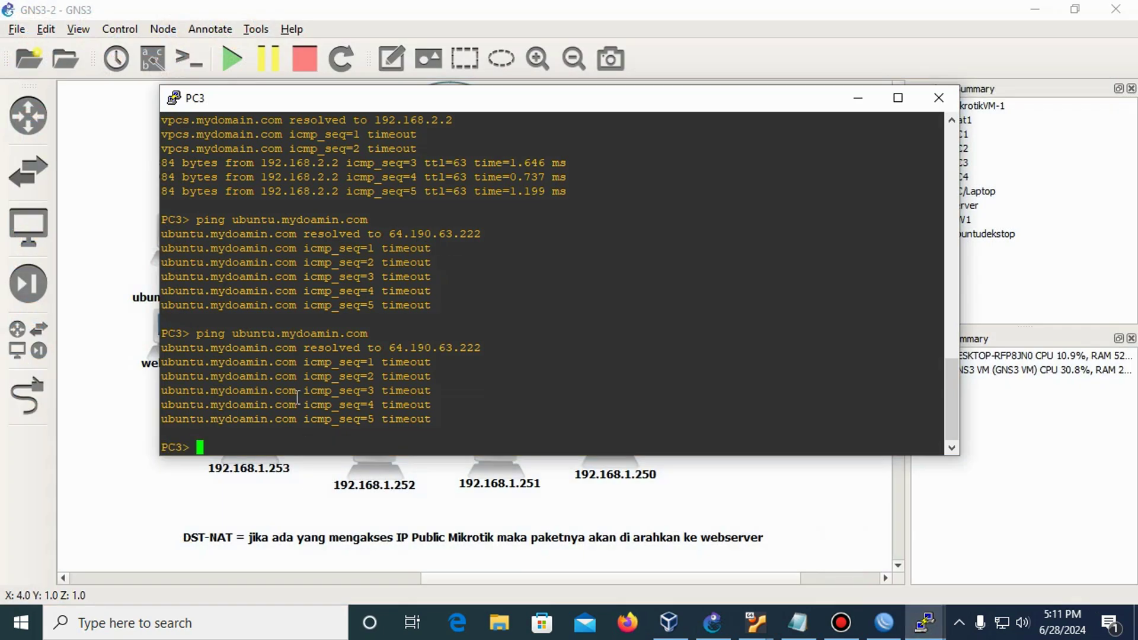
type("ping ubu")
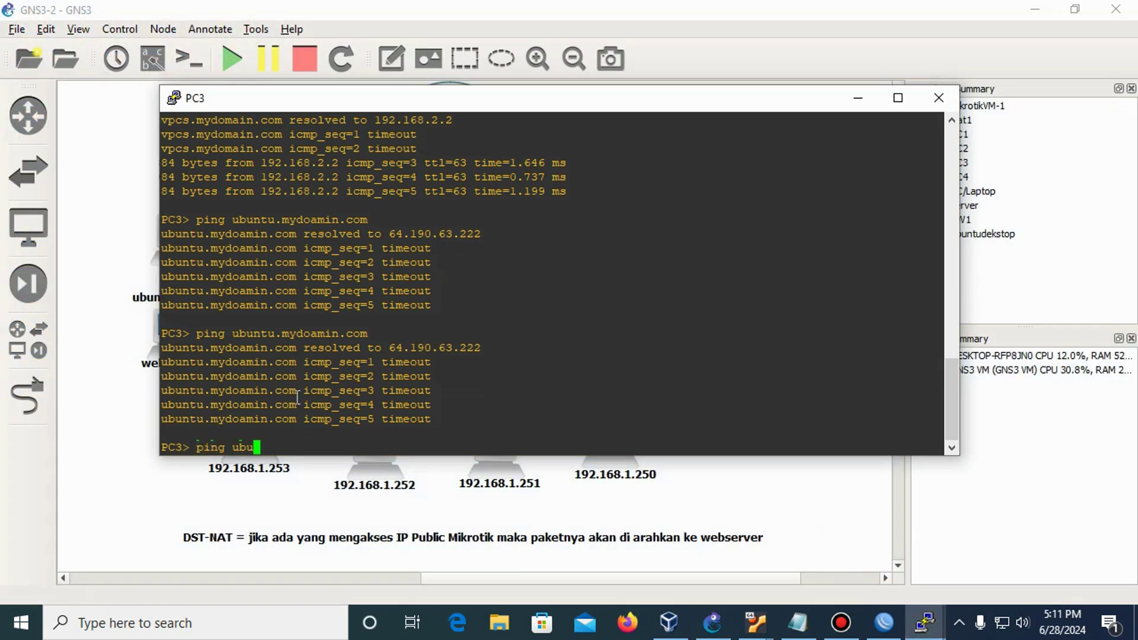
type("ntu.mydoamion")
key("BackSpace")
key("BackSpace")
key("BackSpace")
key("BackSpace")
key("BackSpace")
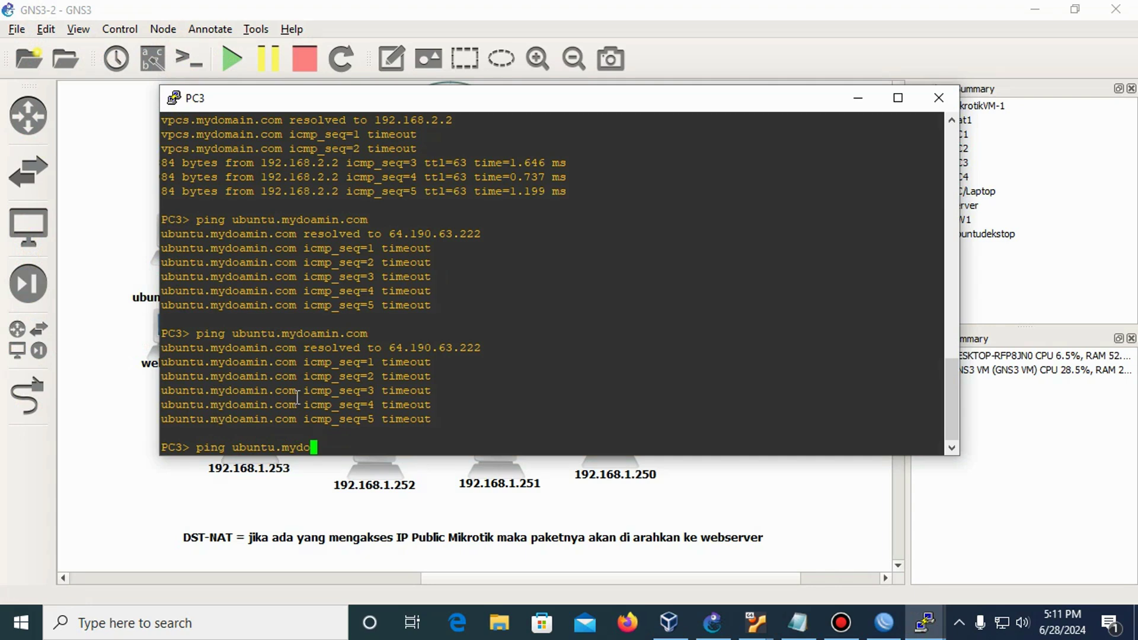
type("main.com")
key("Return")
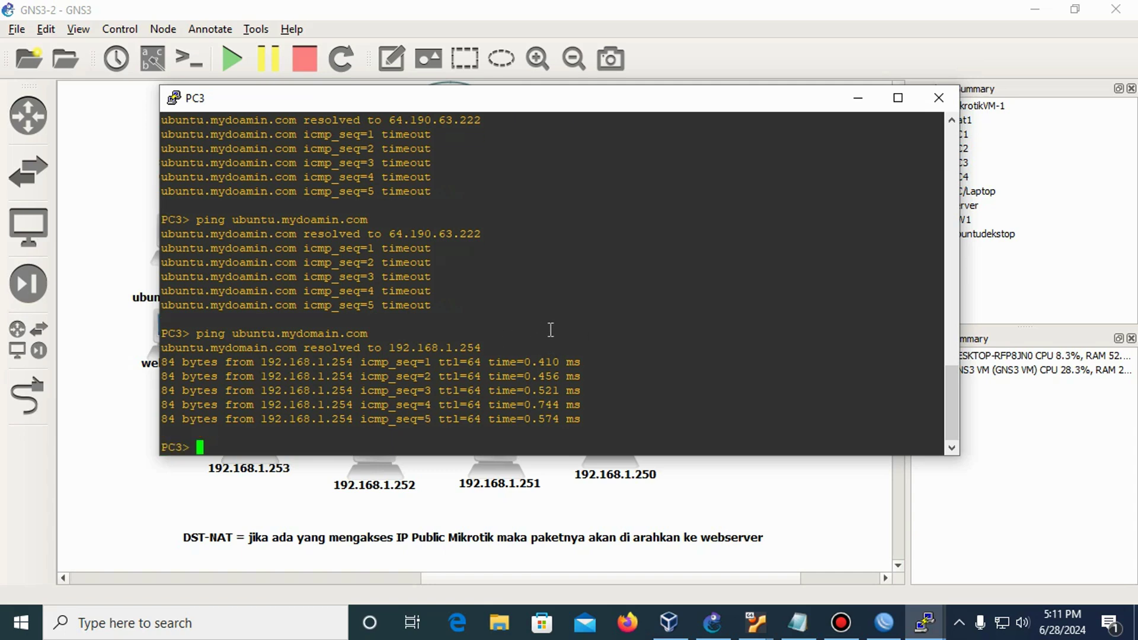
Repeat the ping of ubuntu.mydomain.com from PC3 and minimize the PC3 consoles.
key("Up")
key("Return")
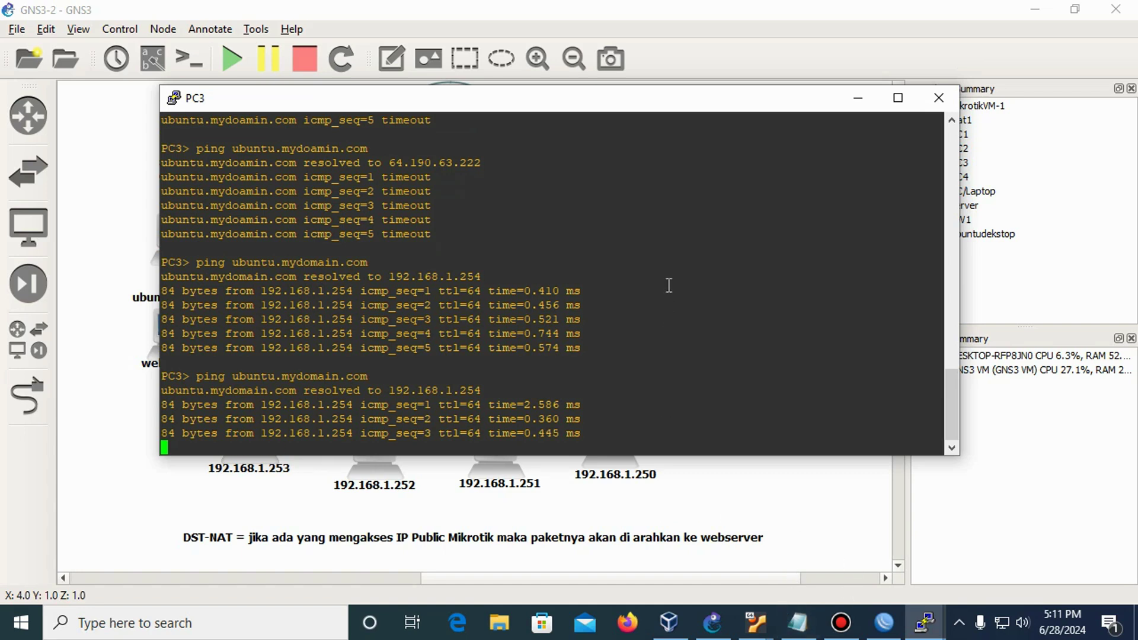
left_click(858, 98)
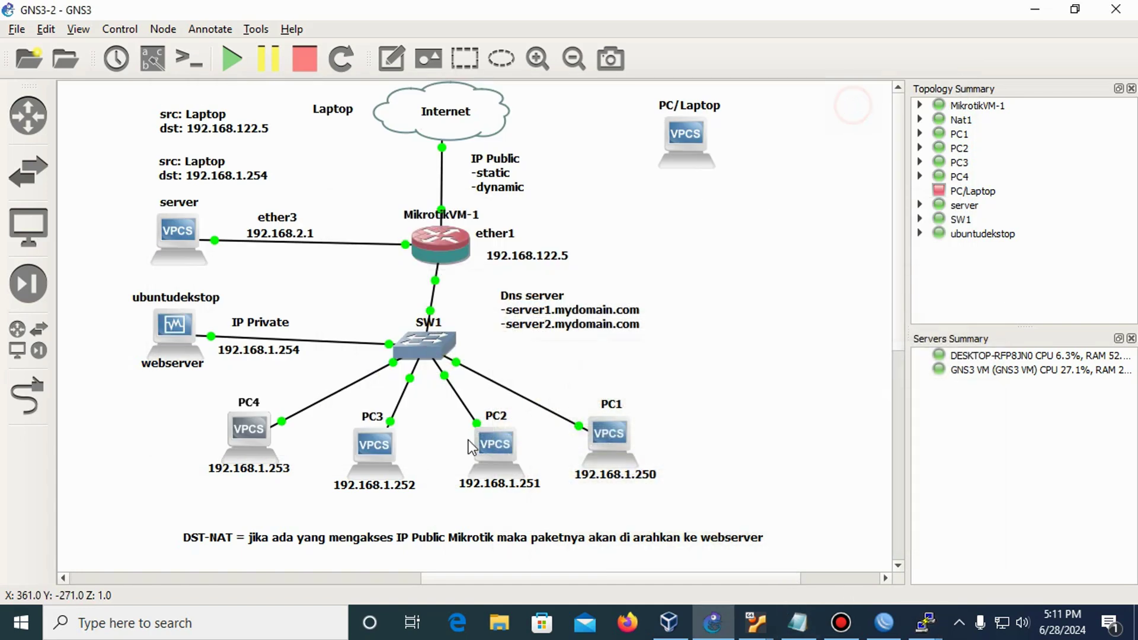
double_click(371, 447)
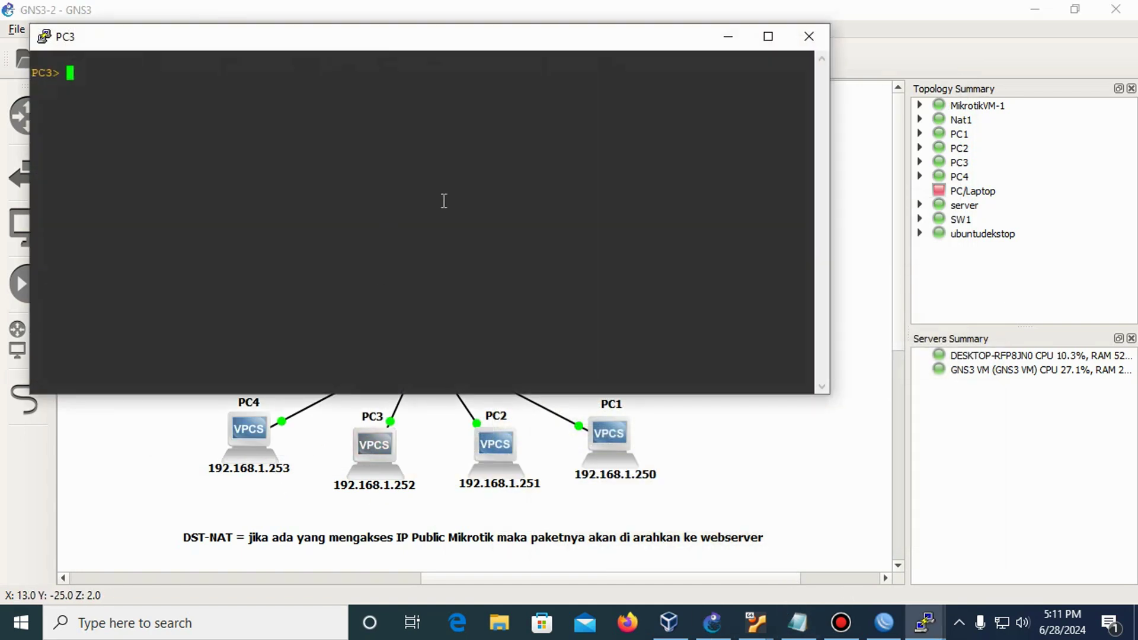
left_click(729, 36)
Open a new PC4 console from the topology, ping ubuntu.mydoamin.com three times, and minimize the console.
double_click(259, 435)
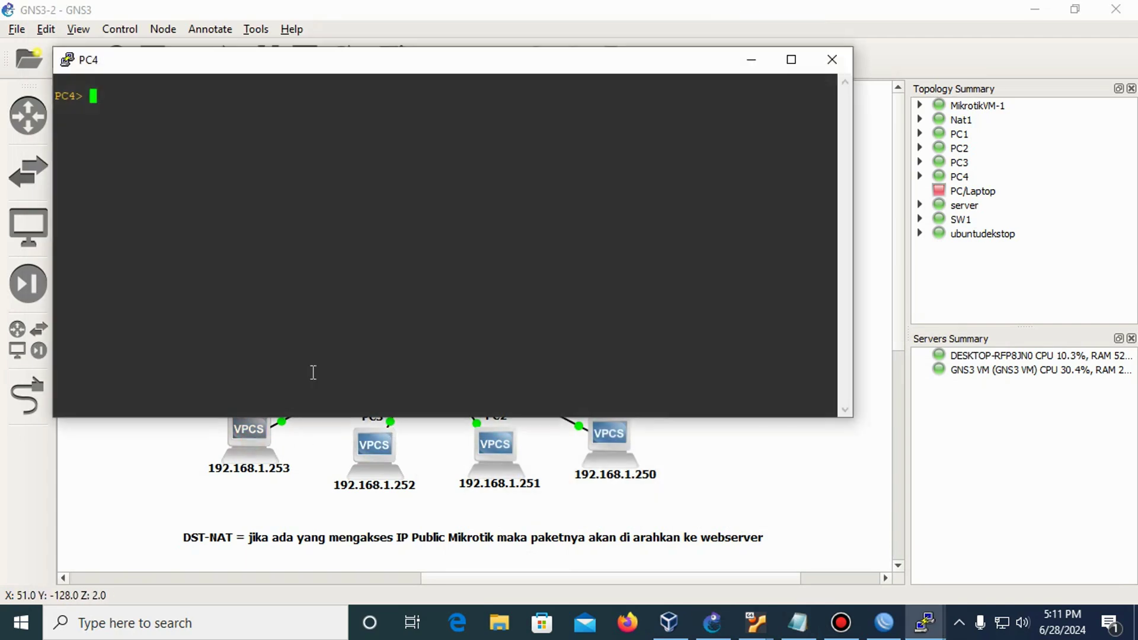
type("ping u")
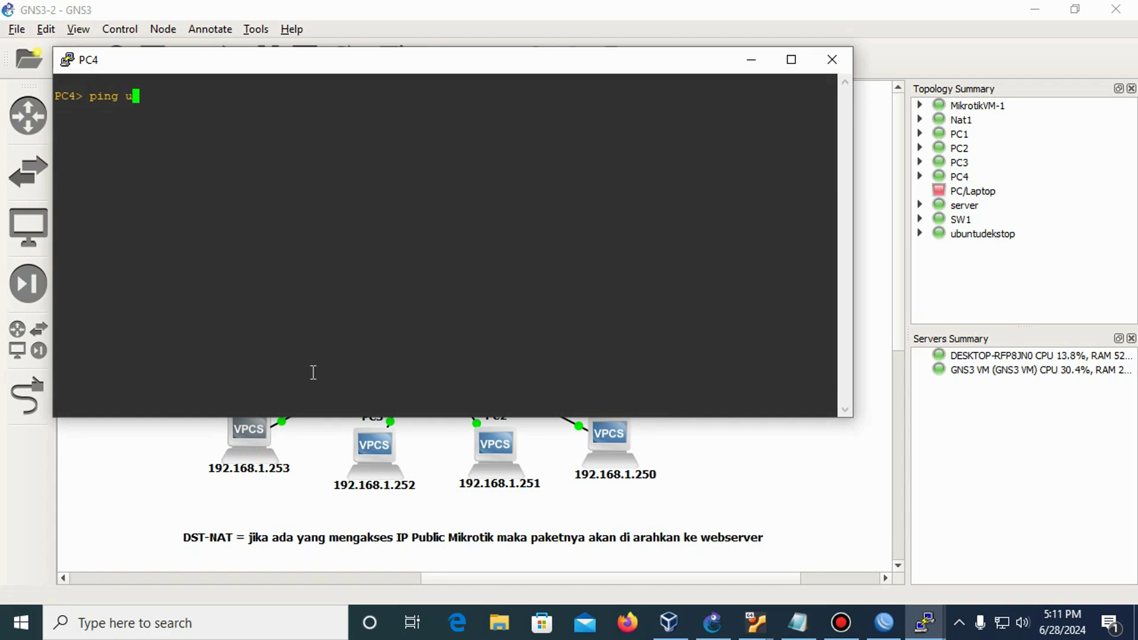
type("buntu.mydoamin.com")
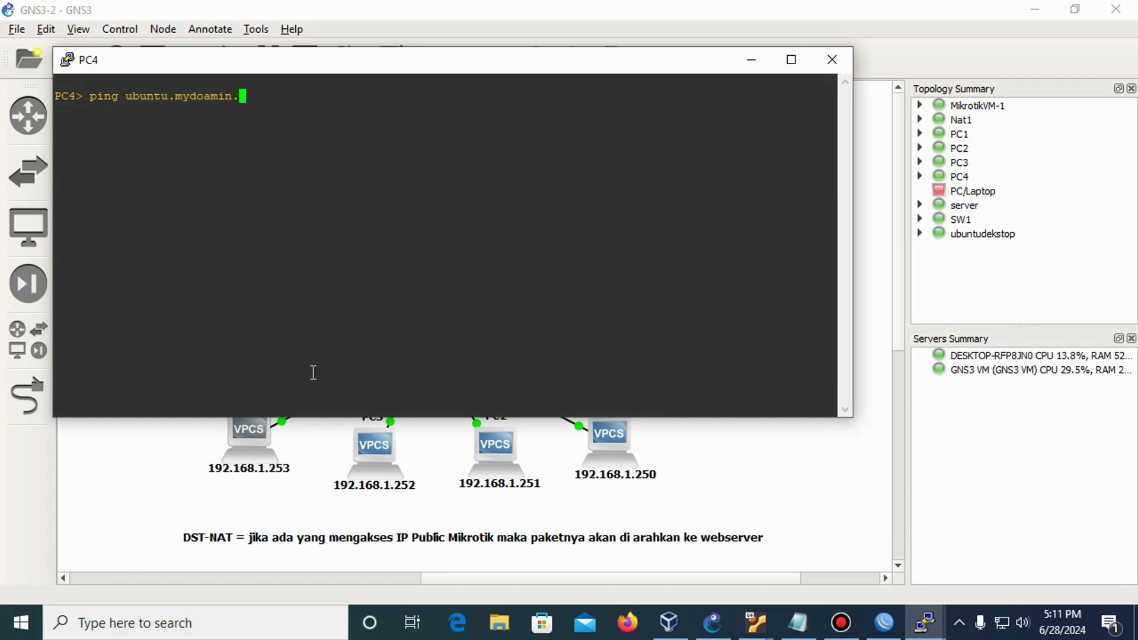
key("Return")
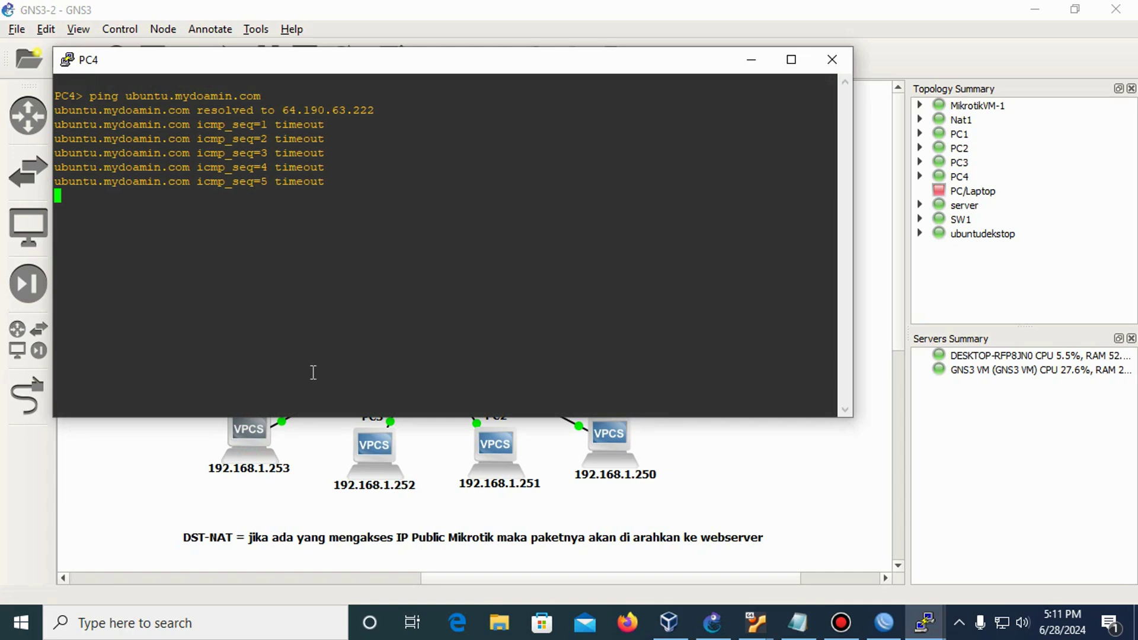
key("Up")
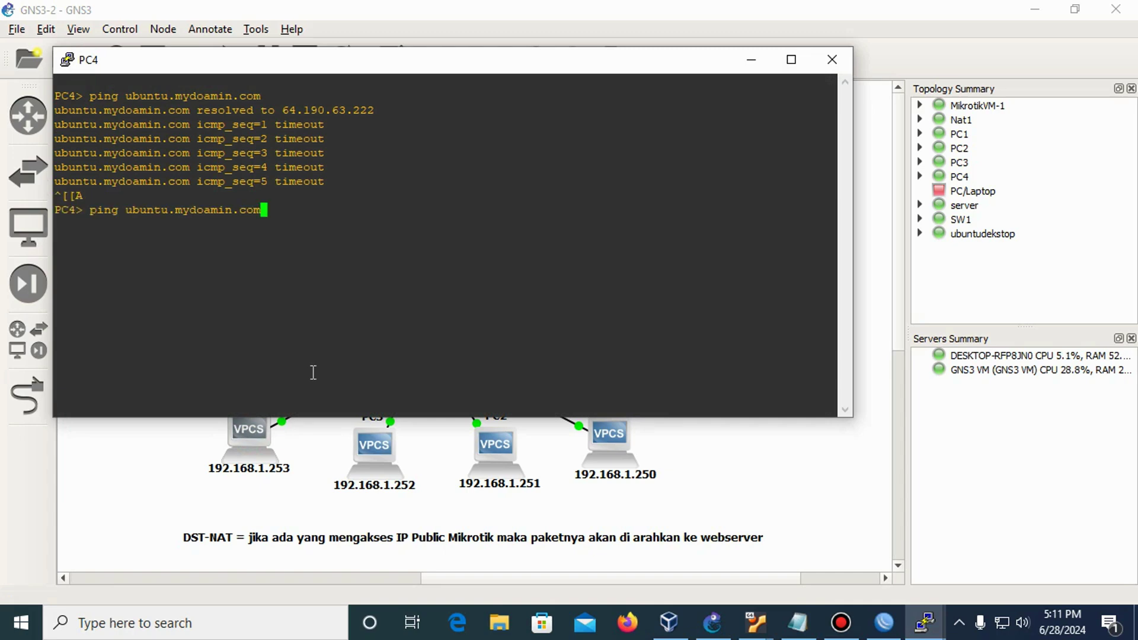
key("Return")
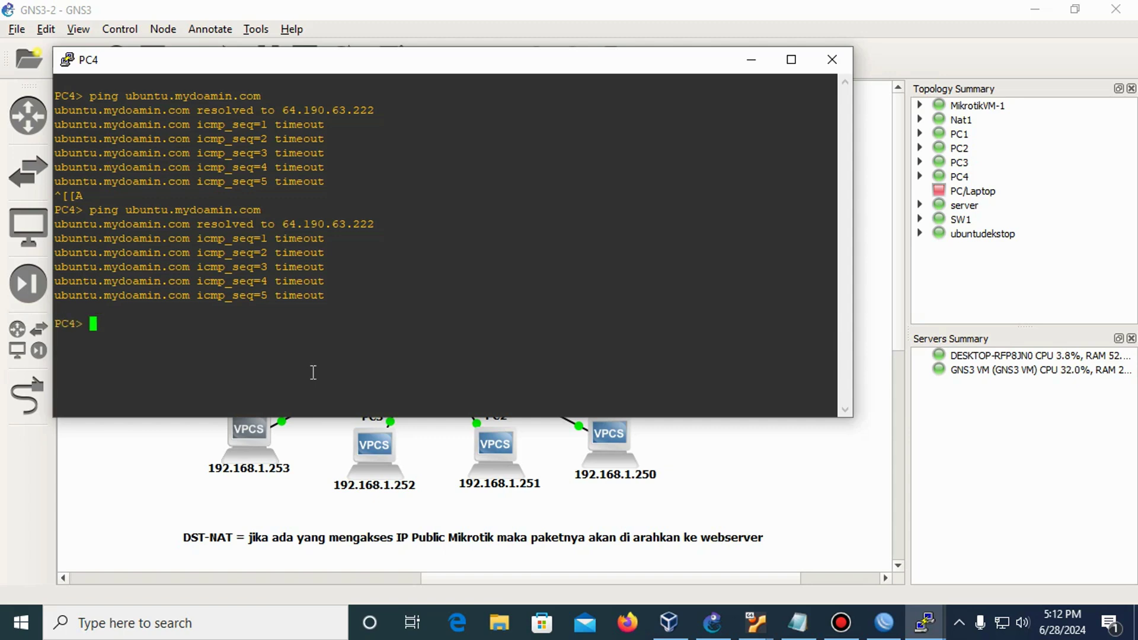
key("Up")
key("Return")
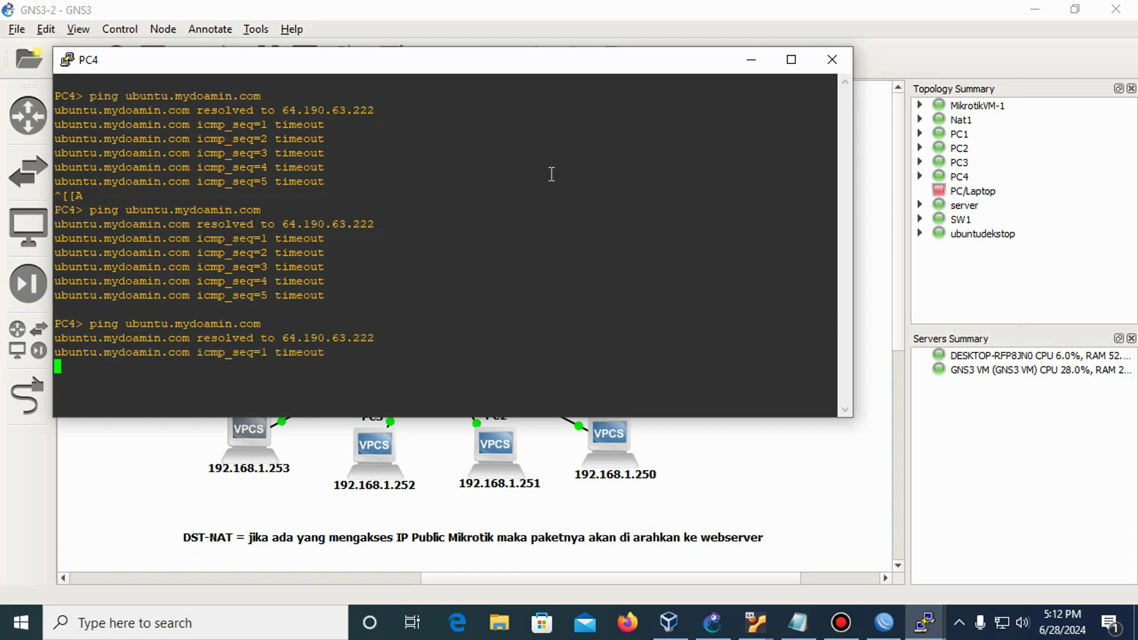
left_click(752, 58)
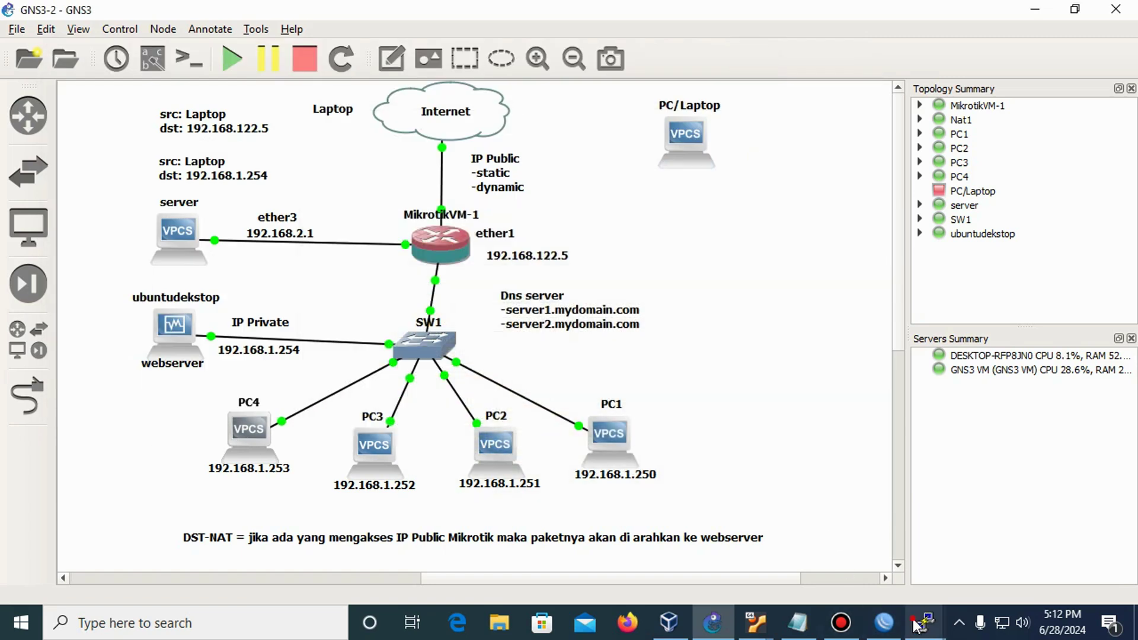
Open a new PC3 console from the topology and ping vpcs.mydoamin.com.
mouse_move(924, 622)
left_click(919, 541)
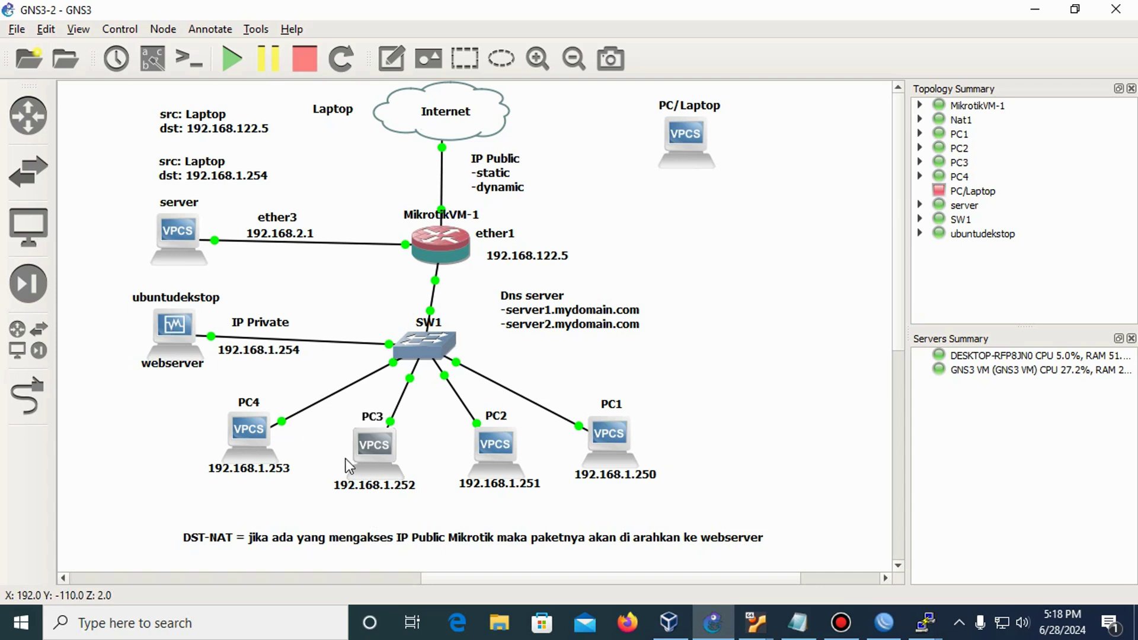
left_click(329, 446)
double_click(358, 450)
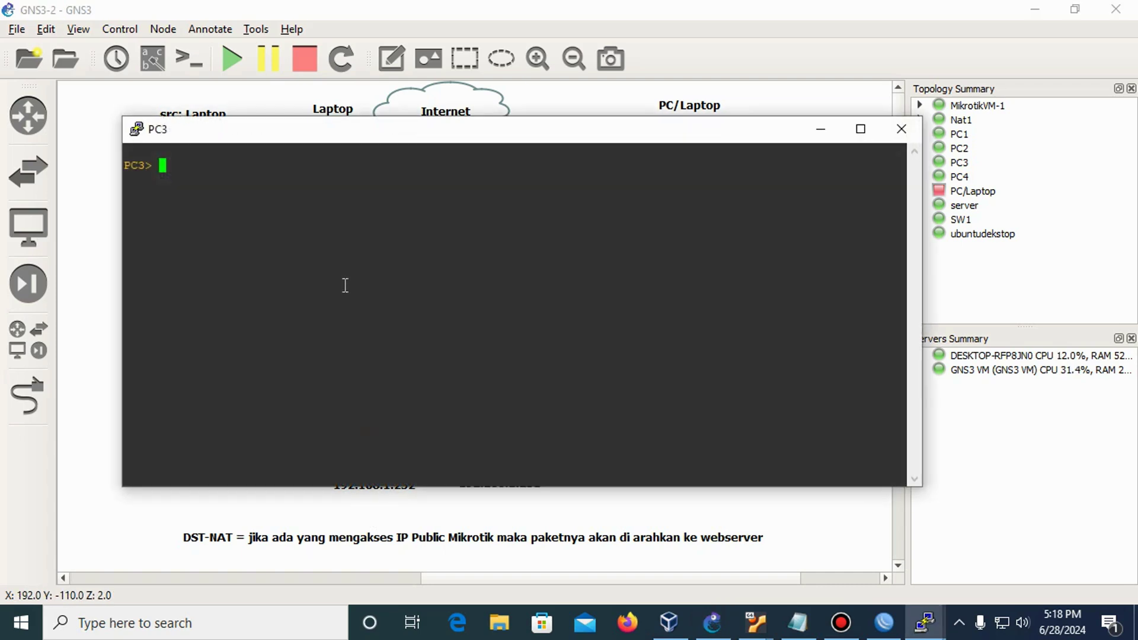
type("pin")
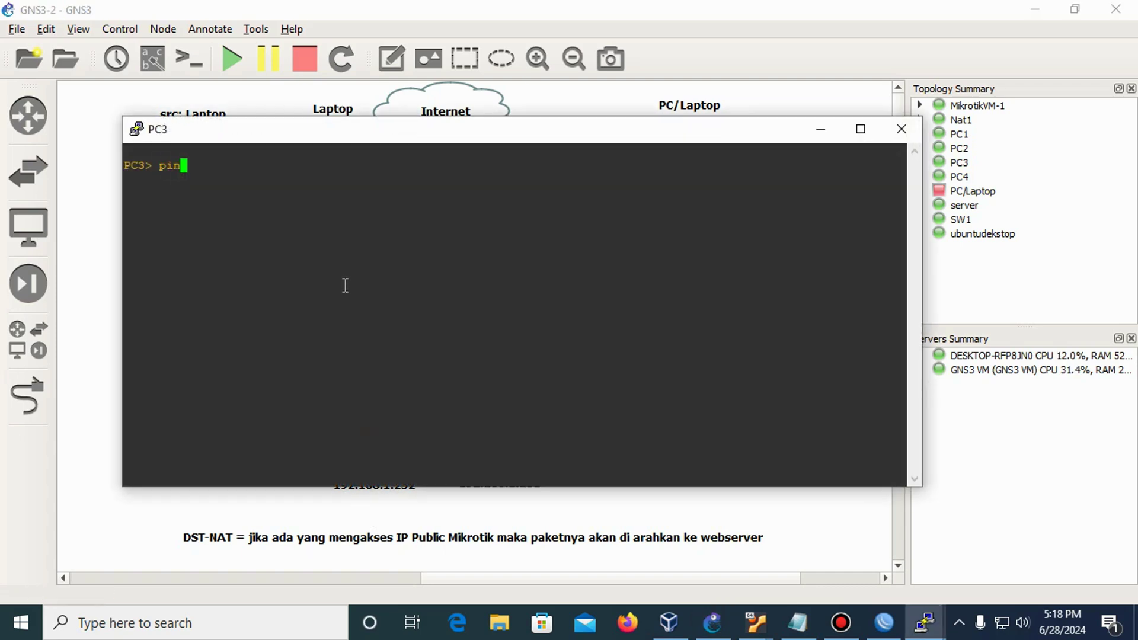
type("g vpcs.mydoamin.com")
key("Return")
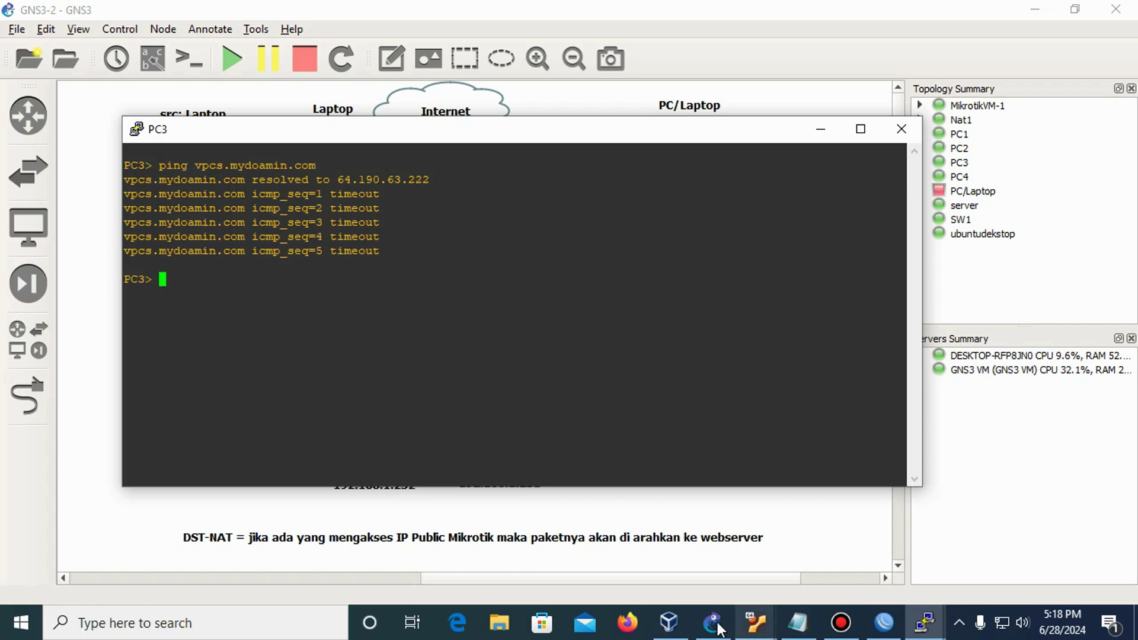
Switch to WinBox, examine the name in the router's vpcs static DNS entry, close the DNS dialogs and minimize WinBox.
left_click(883, 622)
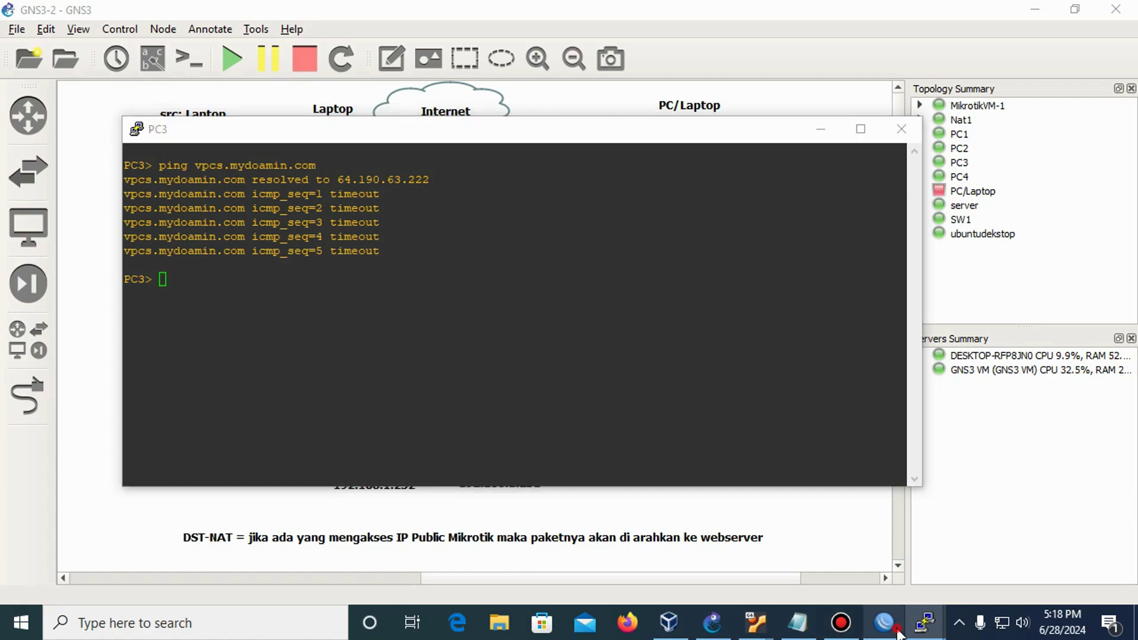
left_click(702, 227)
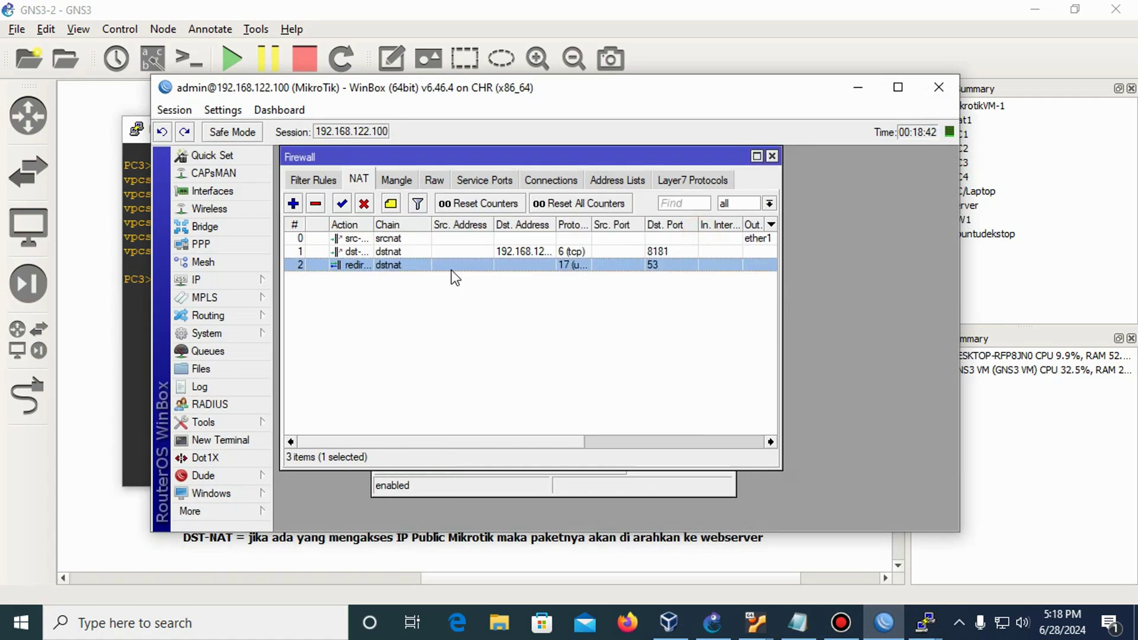
left_click(224, 279)
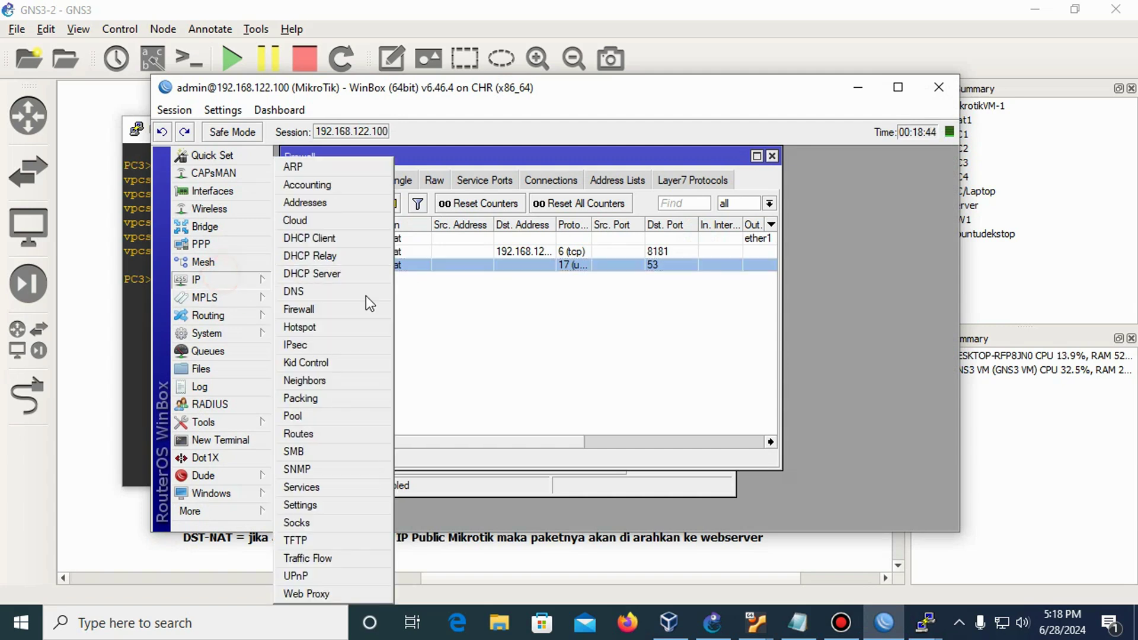
left_click(325, 291)
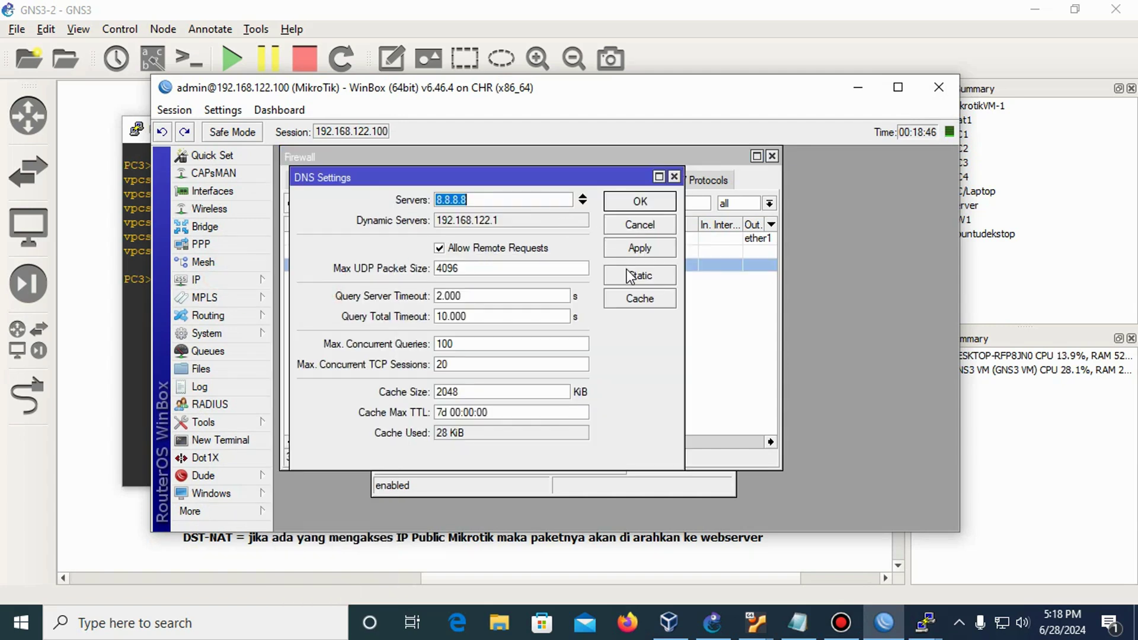
left_click(645, 277)
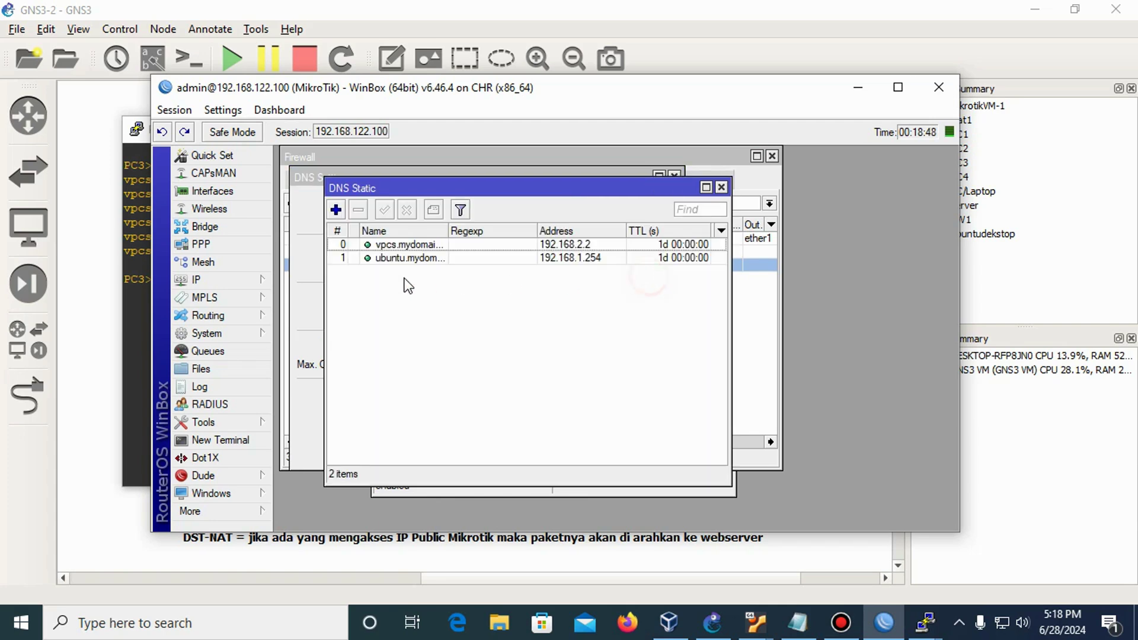
double_click(409, 245)
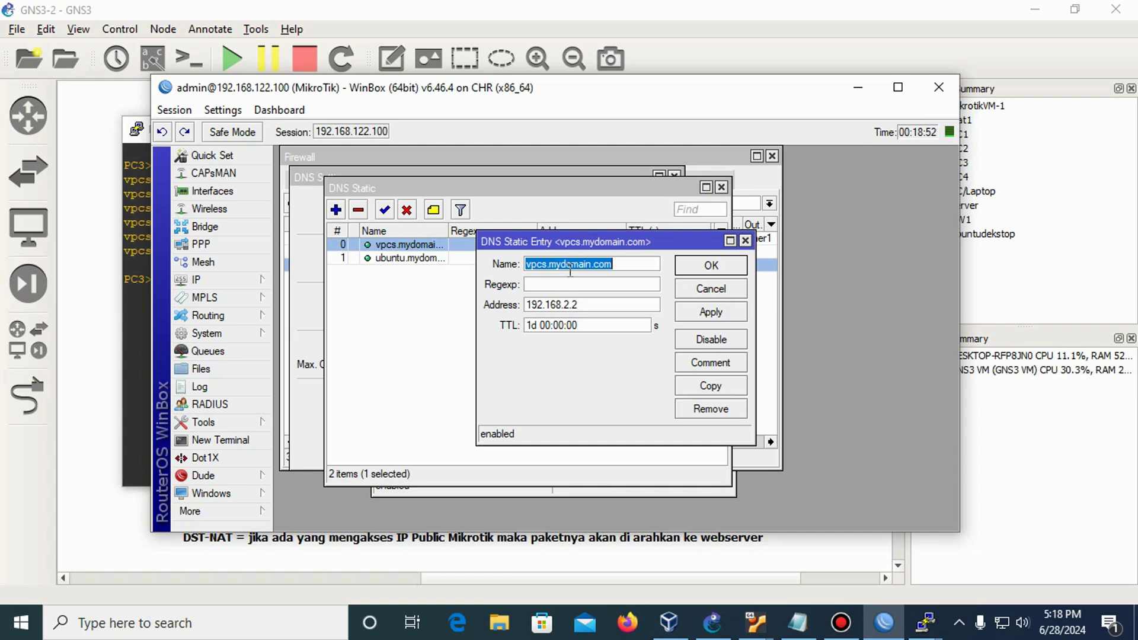
left_click(710, 268)
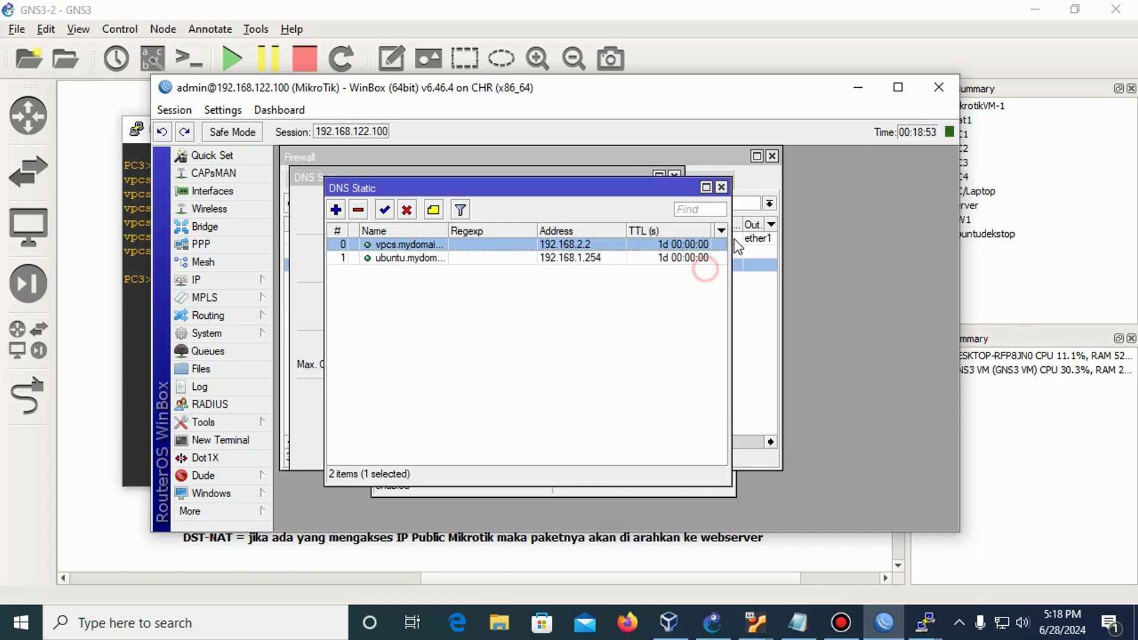
left_click(721, 187)
left_click(674, 177)
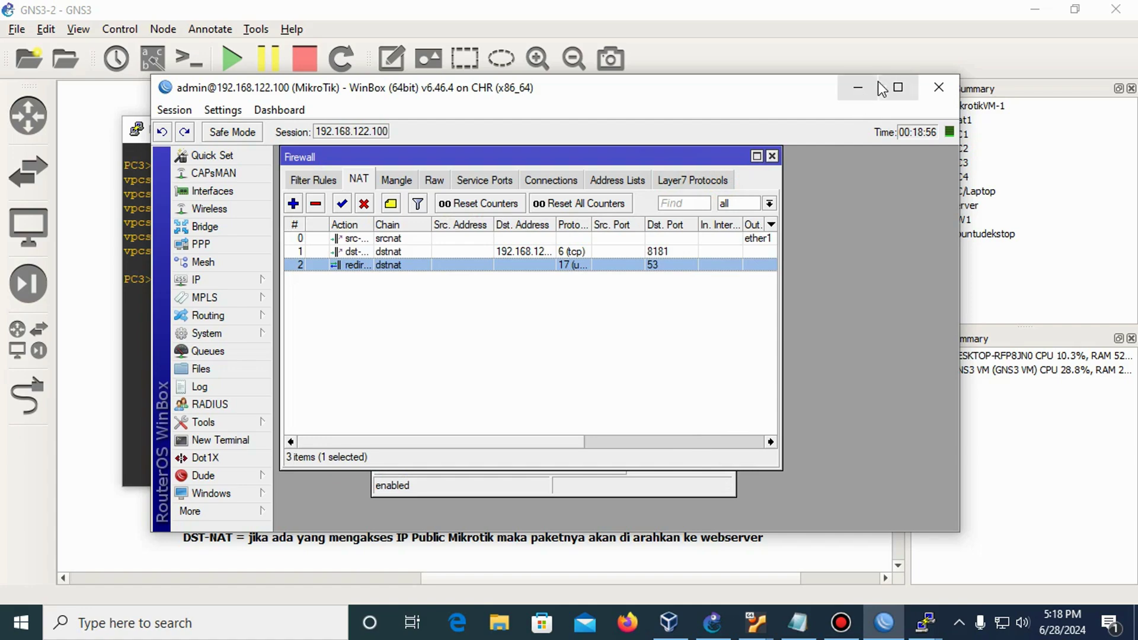
left_click(861, 88)
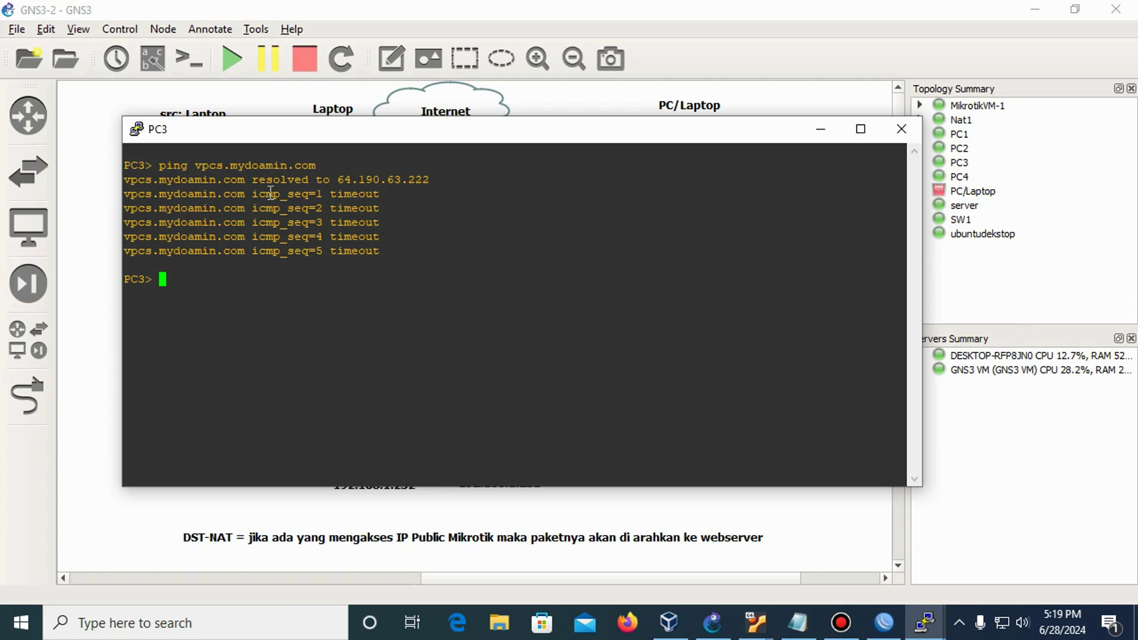
Ping vpcs.mydomain.com from the PC3 console.
type("ping ")
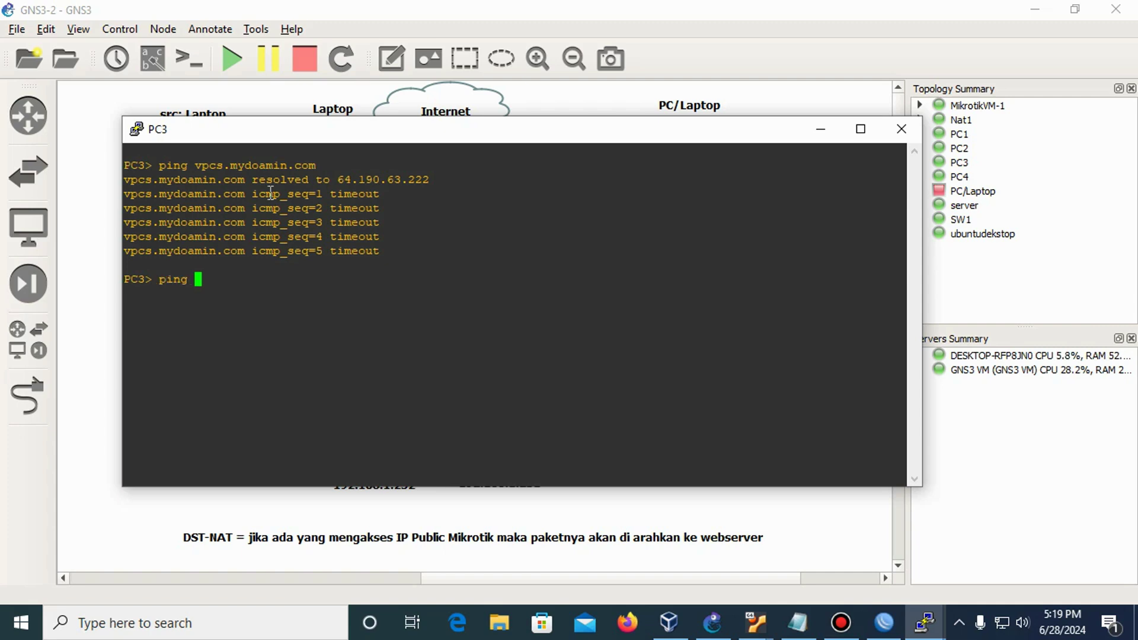
type("vpcs.mydoamin.com")
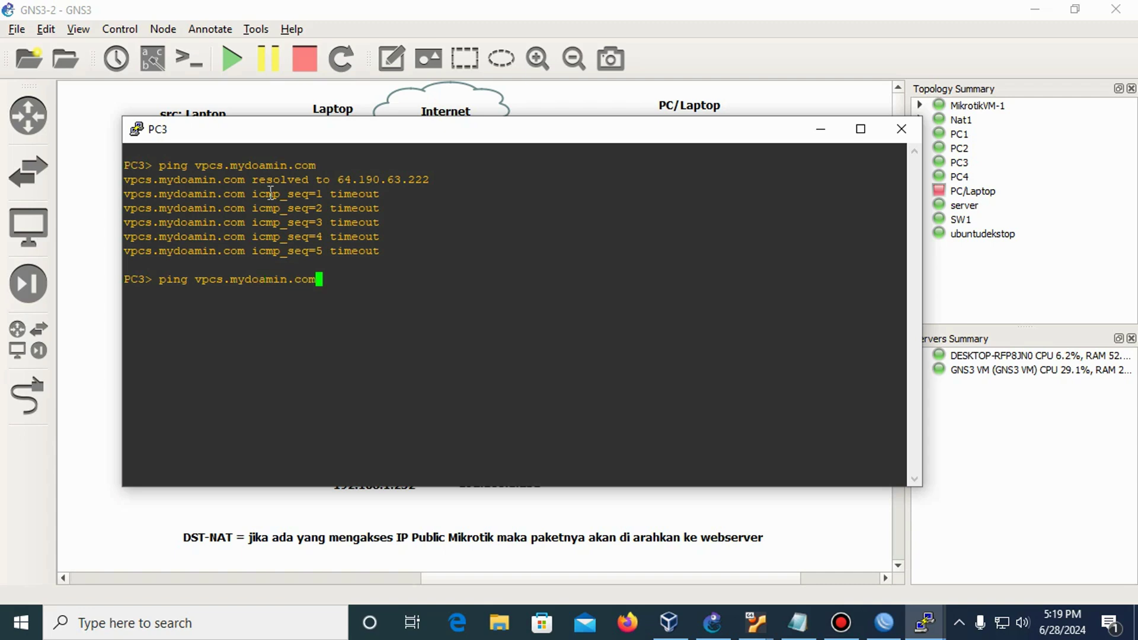
key("Left")
key("Left")
key("Left")
key("Left")
key("Left")
key("BackSpace")
key("BackSpace")
key("BackSpace")
key("BackSpace")
key("Delete")
type("omain")
key("Return")
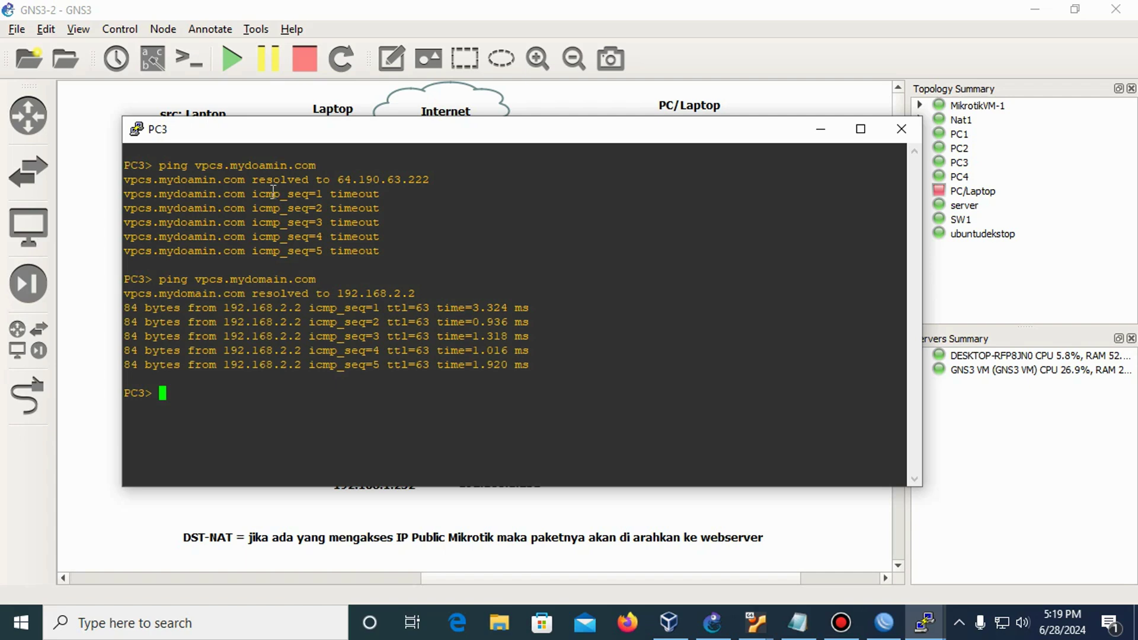
Ping ubuntu.mydomain.com from PC3 and minimize its console.
left_click_drag(291, 133, 363, 118)
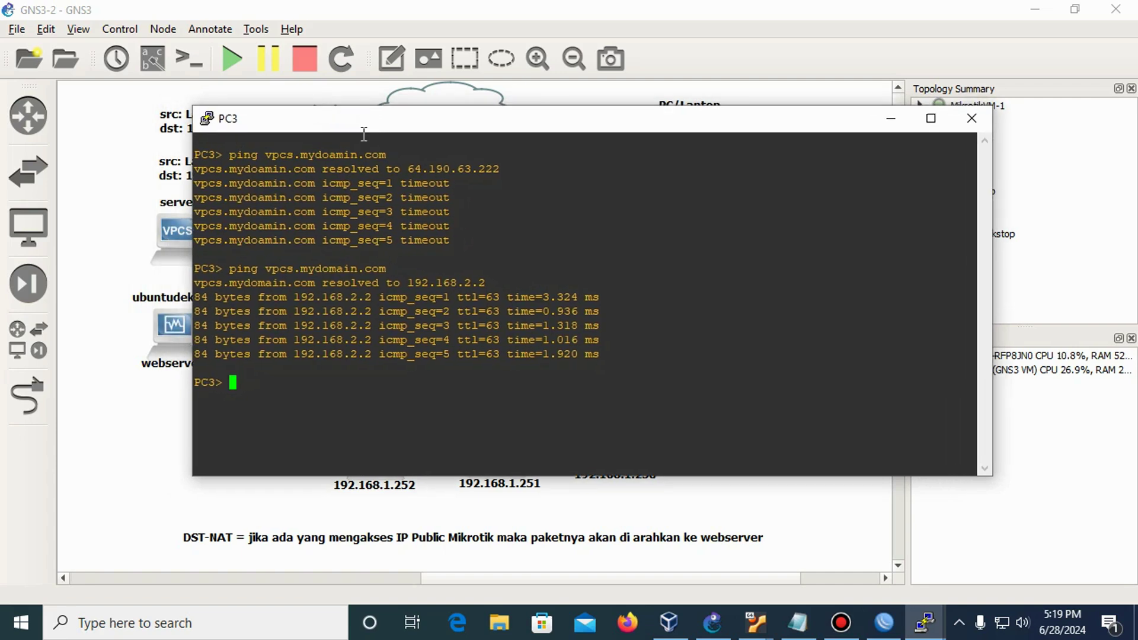
type("ping ubuntu")
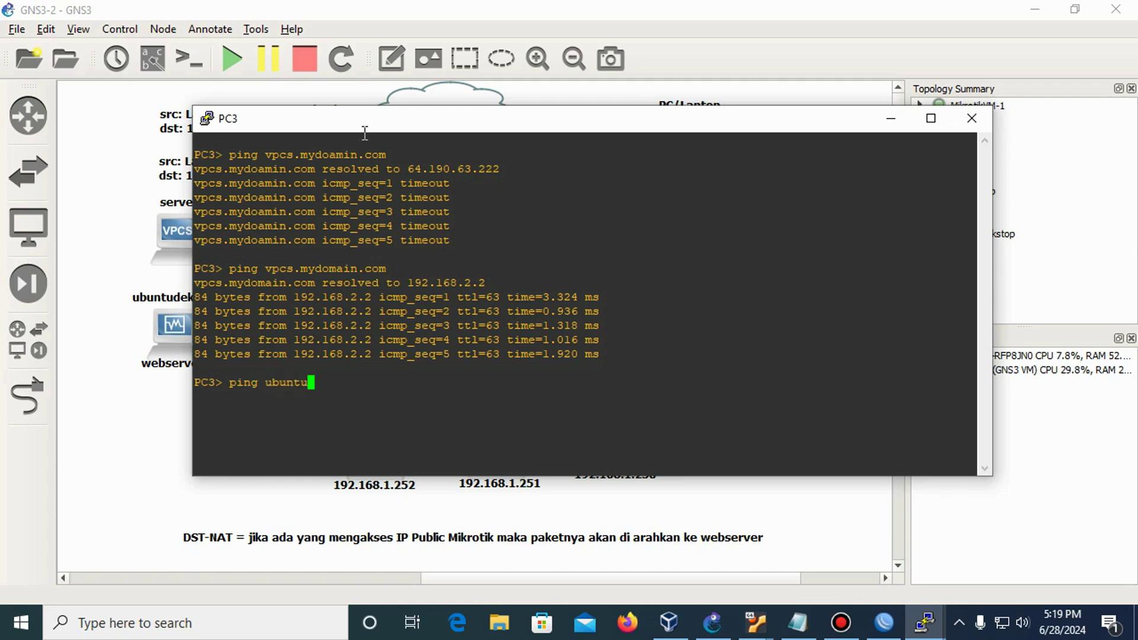
type(".mydomain.com")
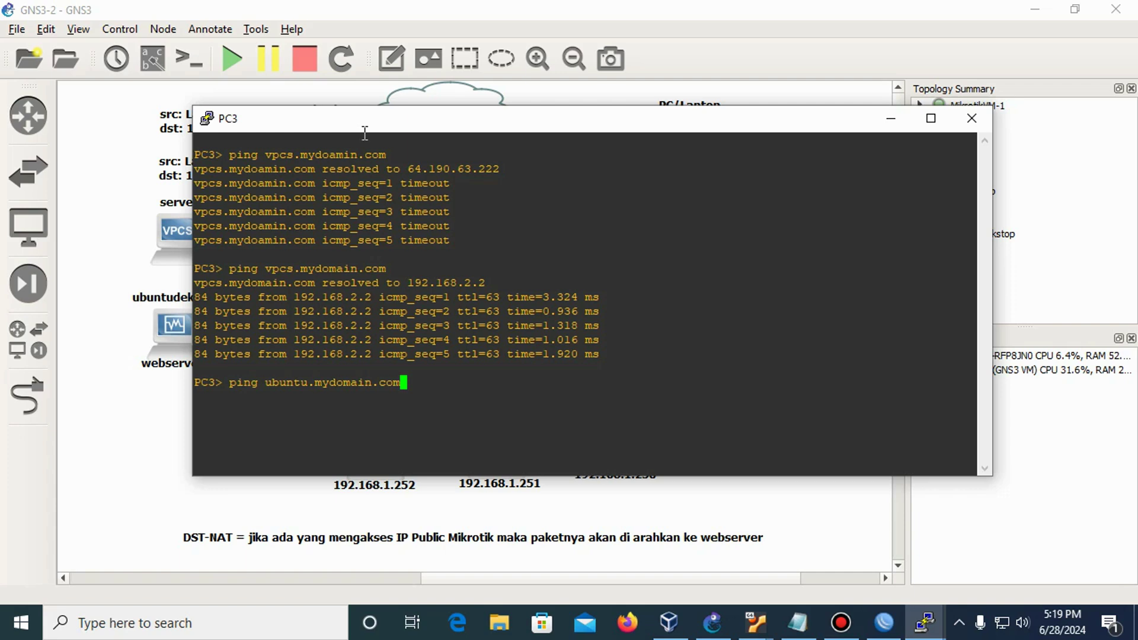
key("Return")
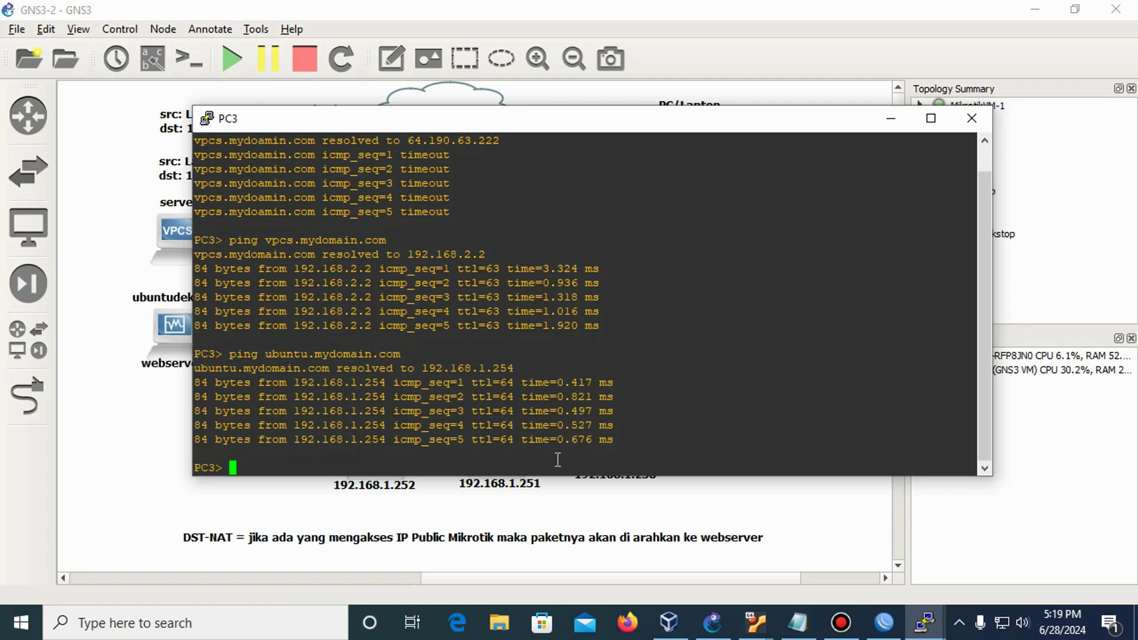
left_click(890, 118)
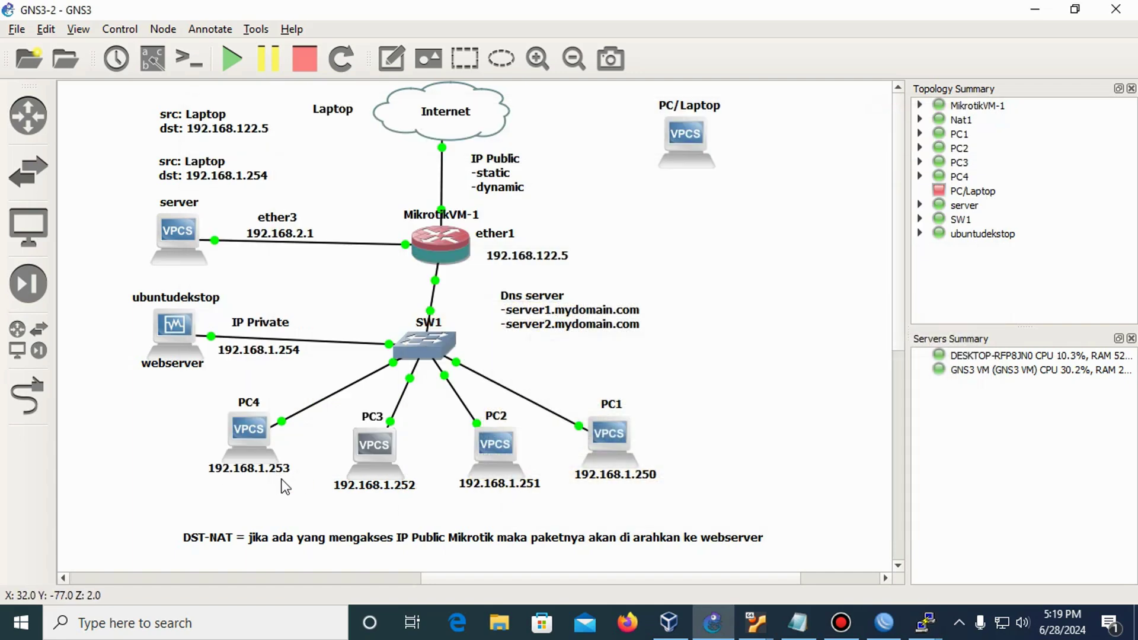
Open a new PC4 console from the topology, ping vpcs.mydomain.com, and interrupt the ping after a few replies.
double_click(240, 435)
type("ping ")
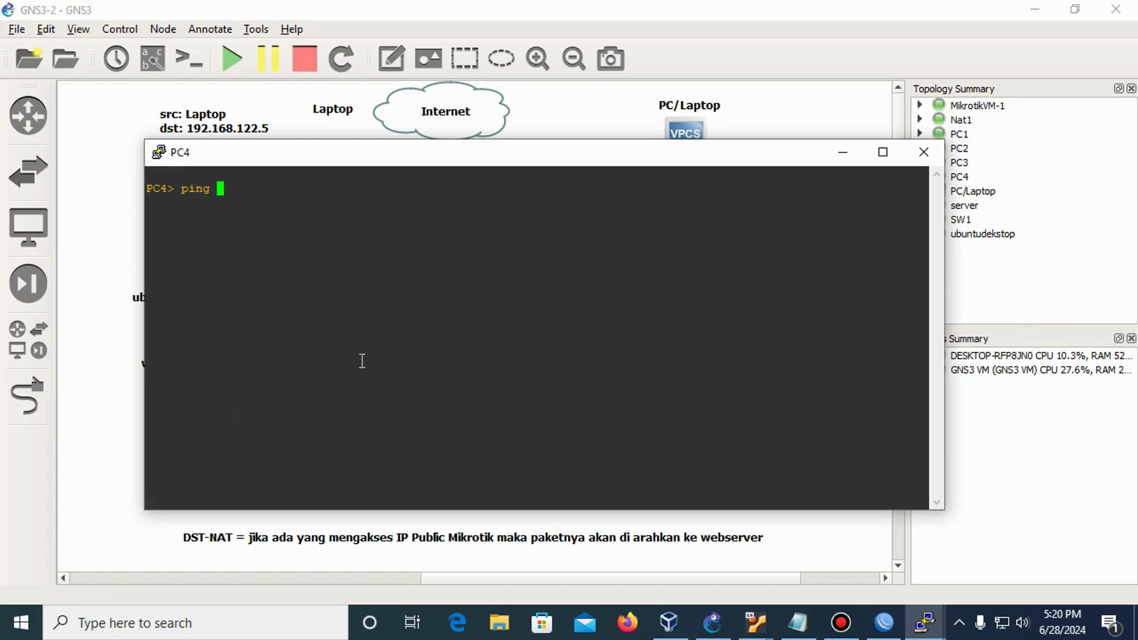
type("vpcs.mydom")
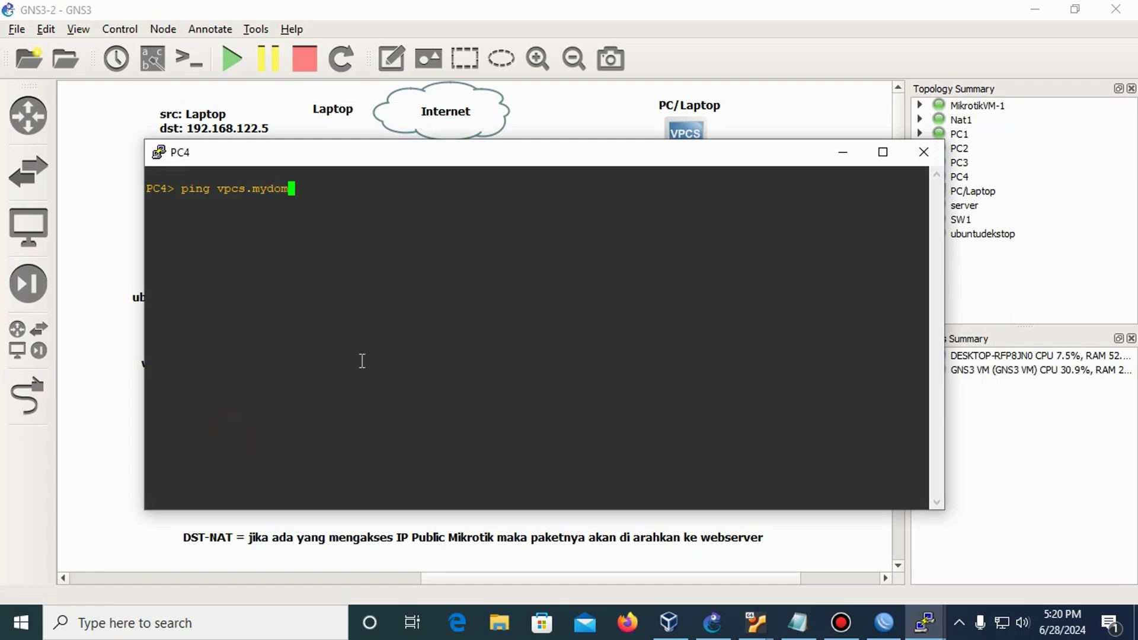
type("ain.com")
key("Return")
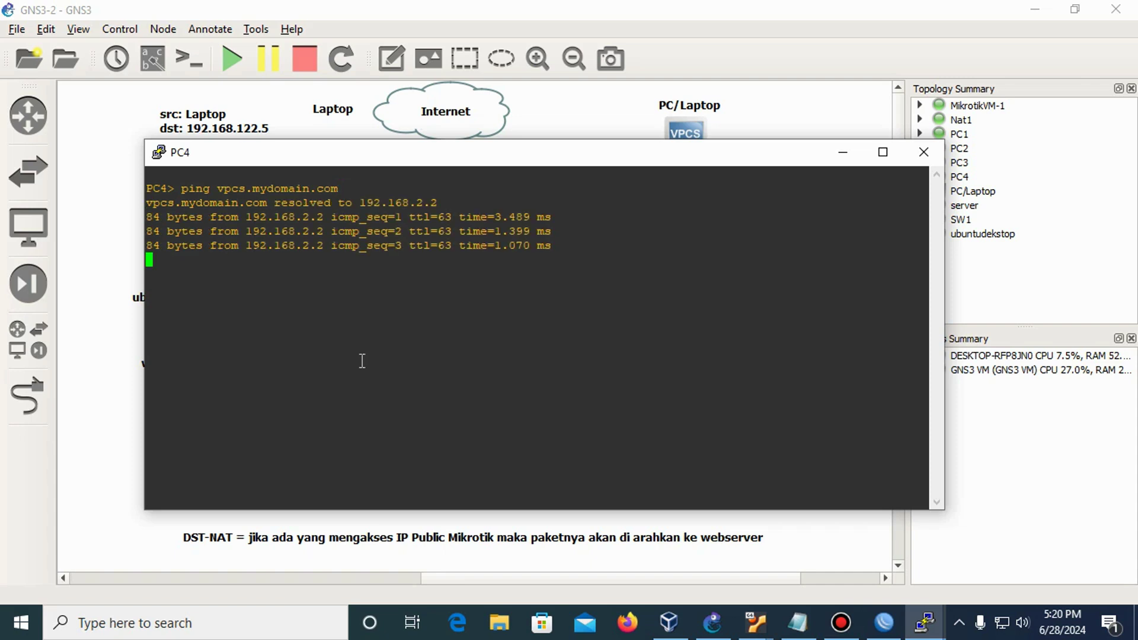
key("ctrl+c")
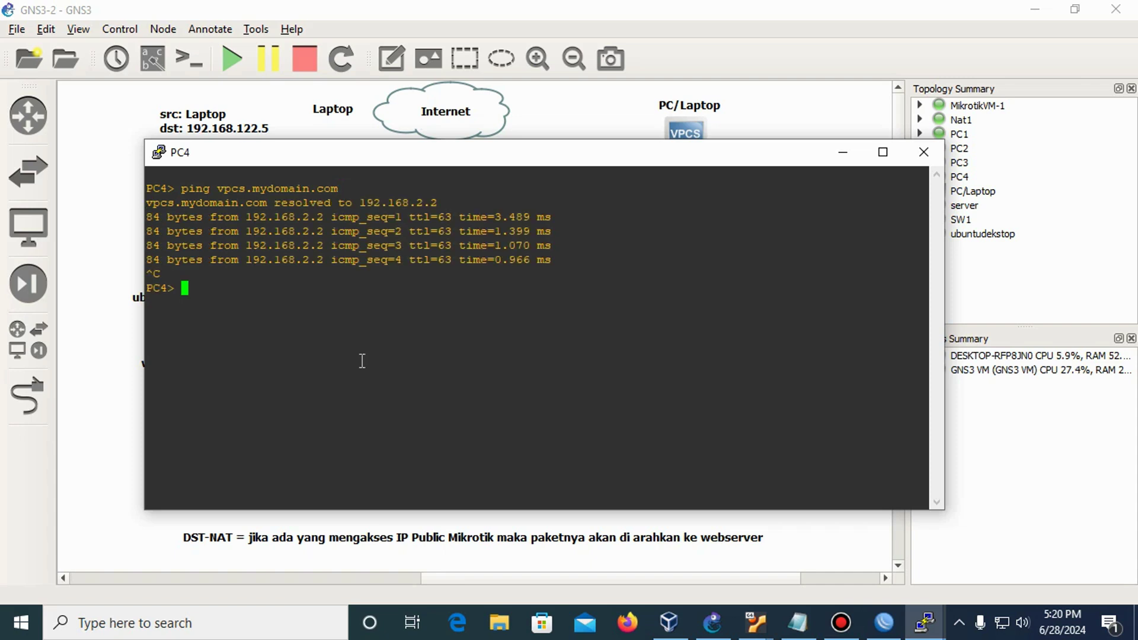
Try to ping ubuntu.mydoamin.com from the PC4 console.
key("Up")
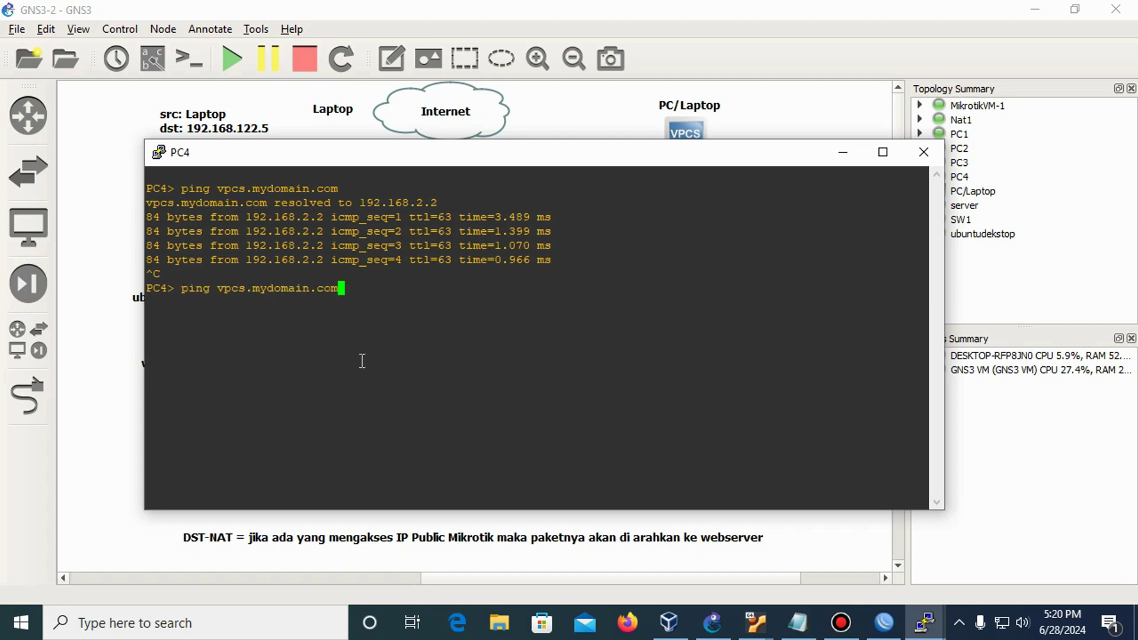
key("BackSpace")
key("BackSpace")
key("BackSpace")
key("BackSpace")
key("BackSpace")
key("BackSpace")
key("BackSpace")
key("BackSpace")
key("BackSpace")
key("BackSpace")
key("BackSpace")
key("BackSpace")
key("BackSpace")
key("BackSpace")
key("BackSpace")
key("BackSpace")
key("BackSpace")
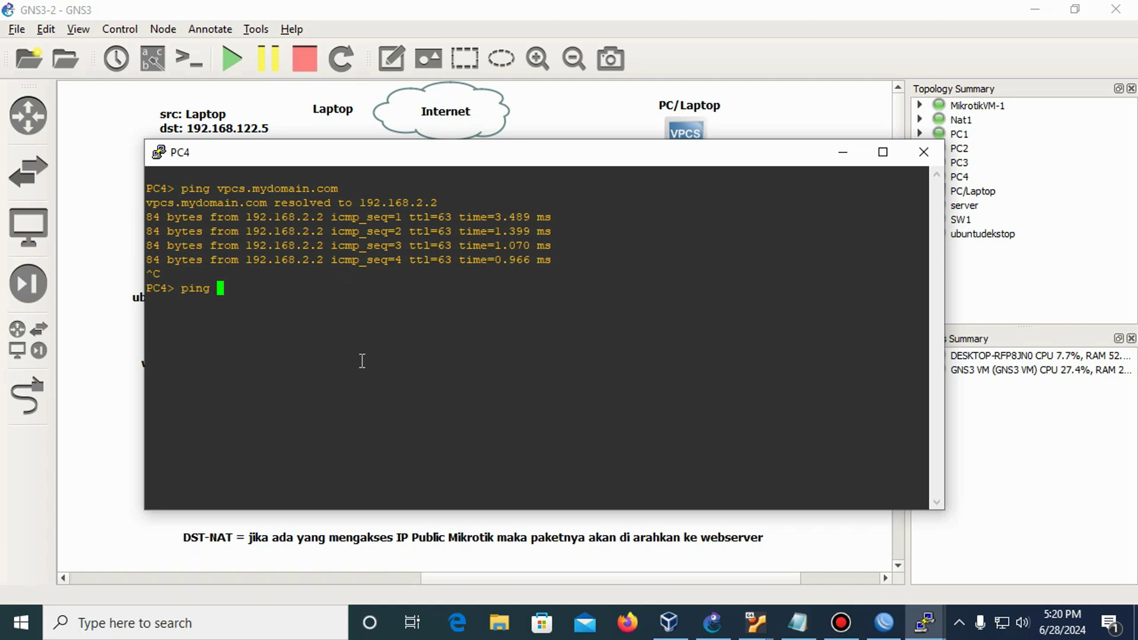
type("ubuntu.mydoamin")
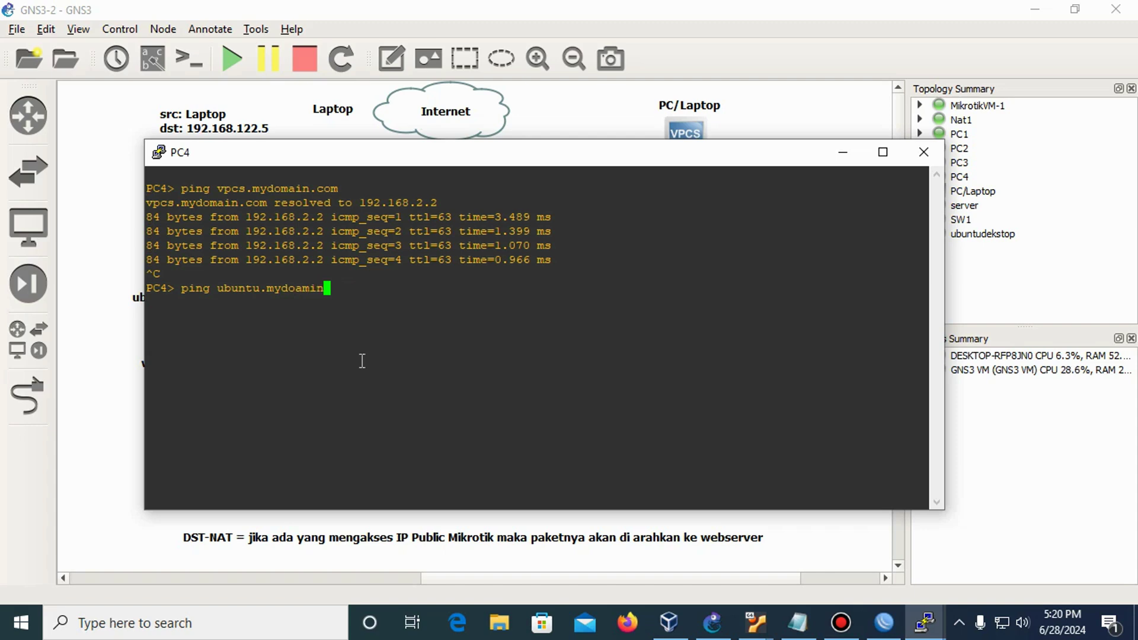
type(".com")
key("Return")
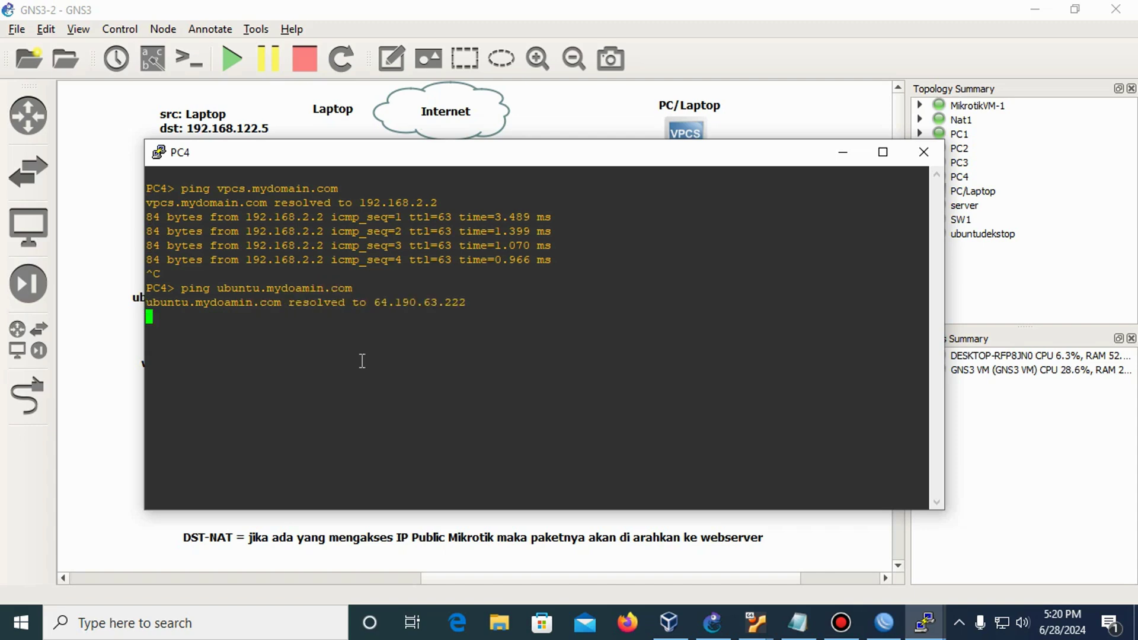
key("Up")
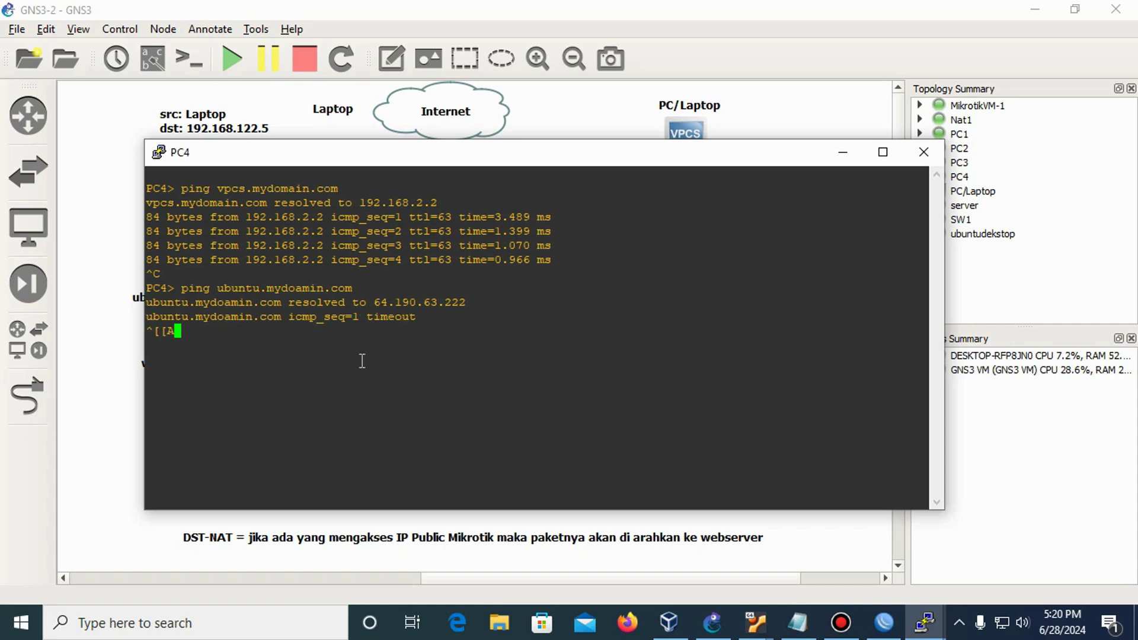
key("BackSpace")
key("BackSpace")
key("BackSpace")
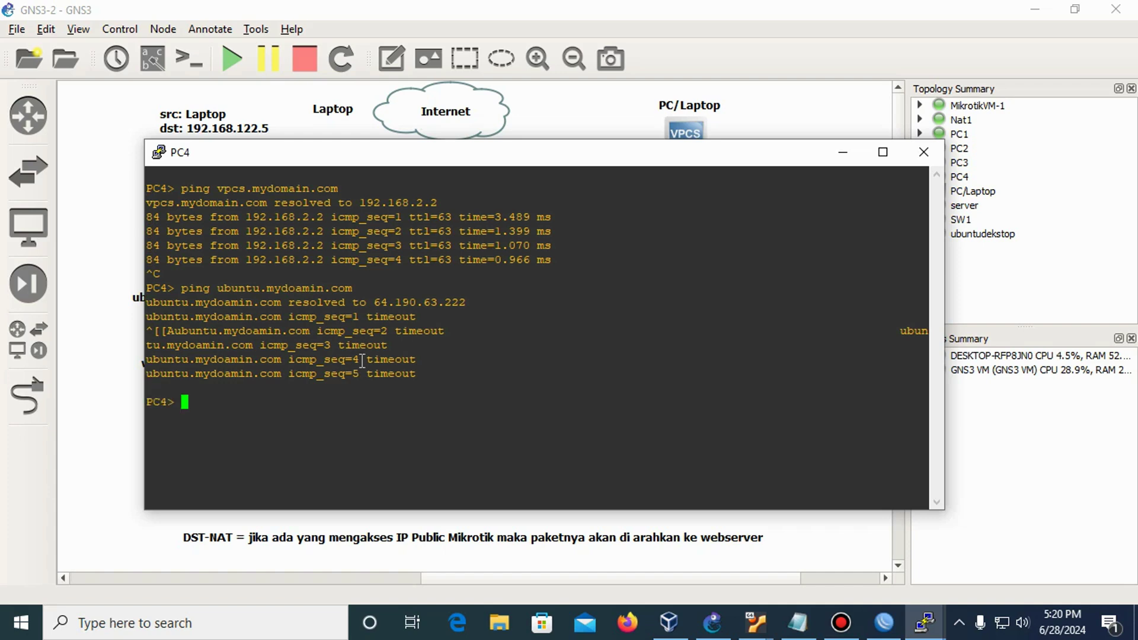
Ping ubuntu.mydomain.com from PC4 and minimize its console.
type("ping ubuntu.my")
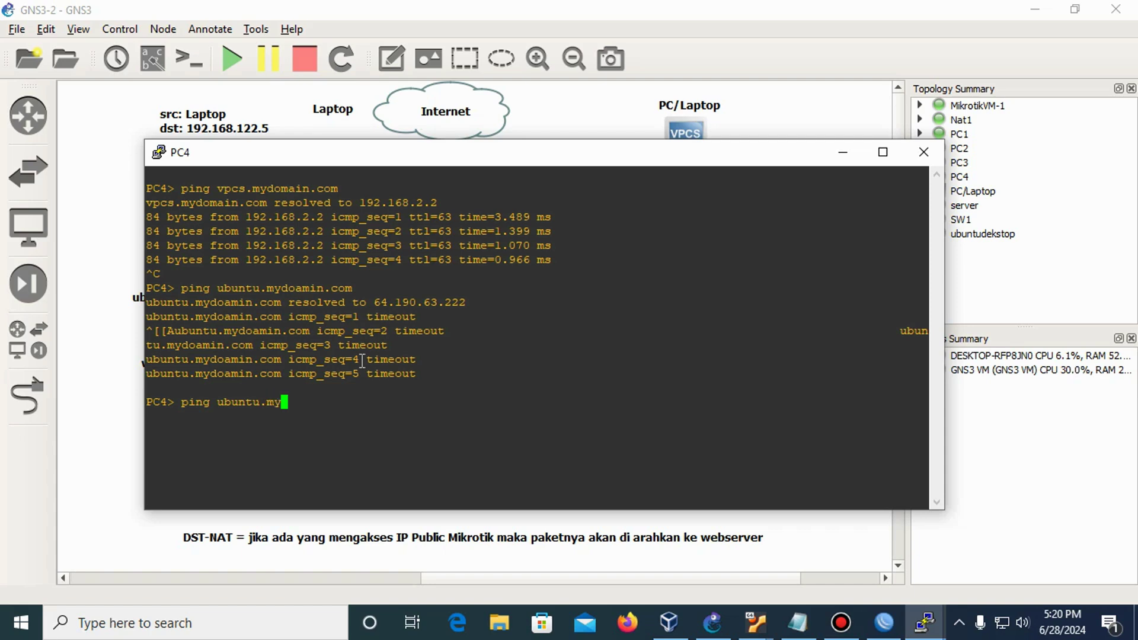
type("domain.com")
key("Return")
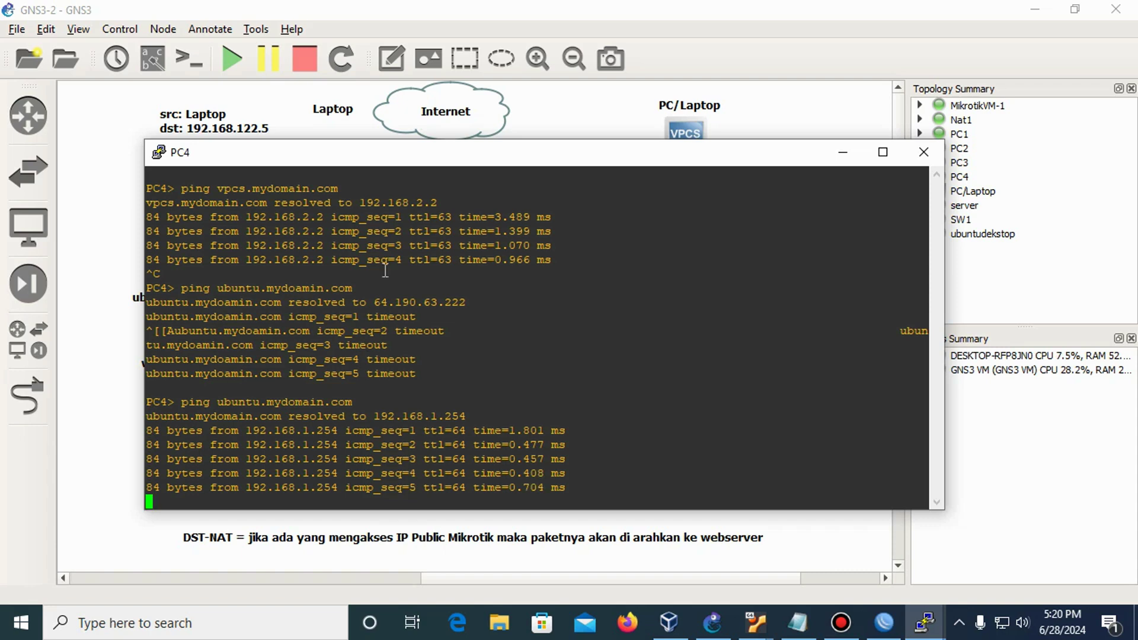
left_click_drag(452, 156, 432, 97)
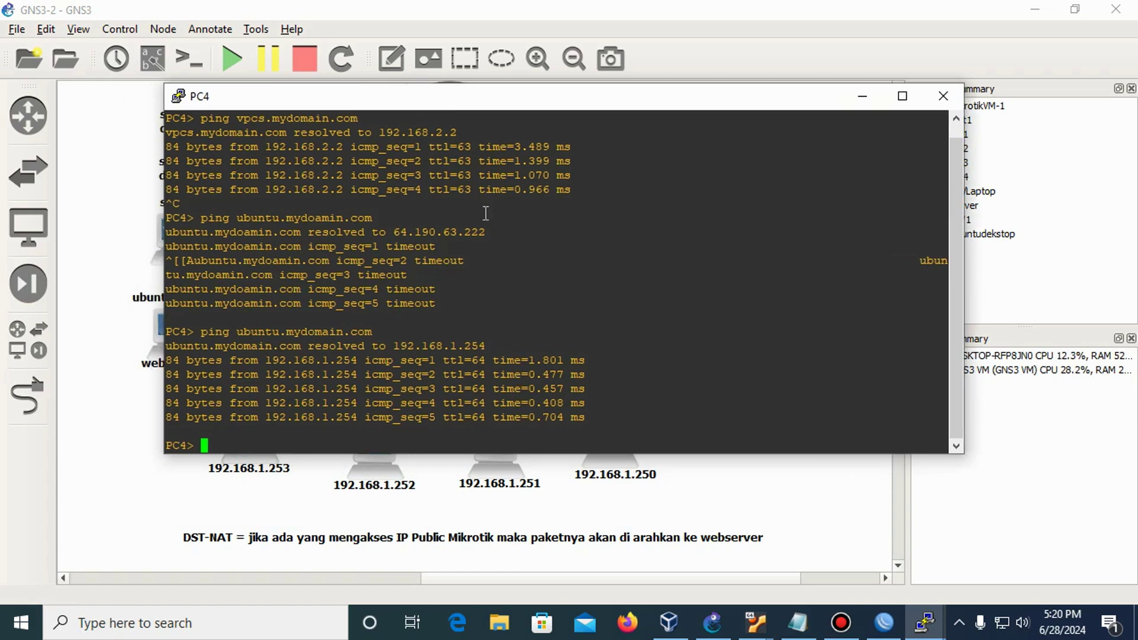
left_click(859, 101)
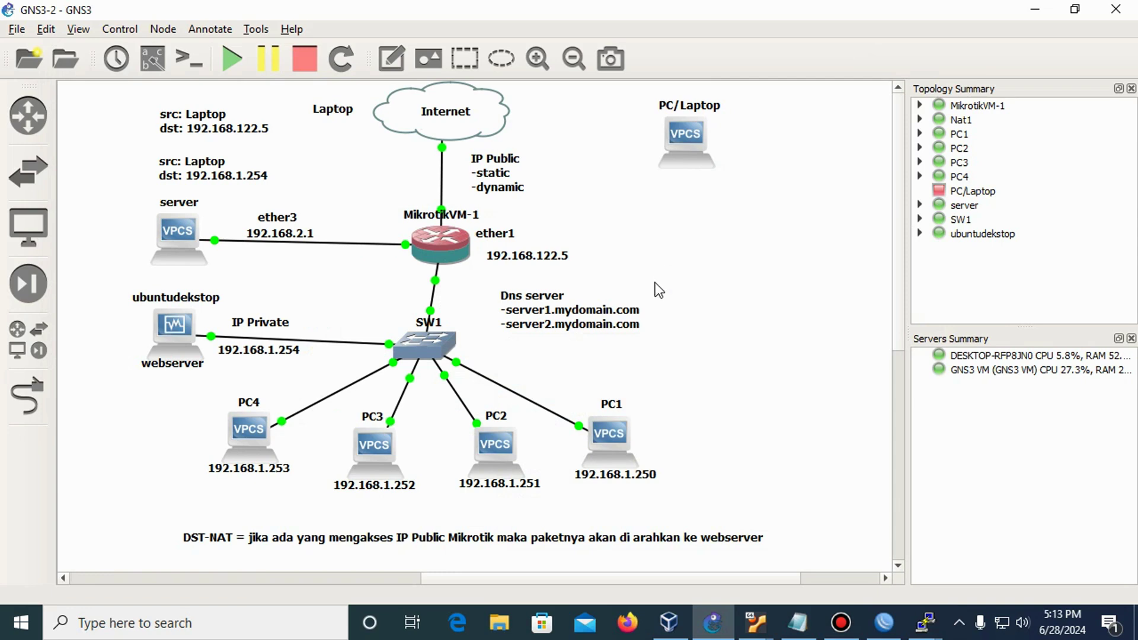
Switch to the open Notepad window.
left_click(798, 623)
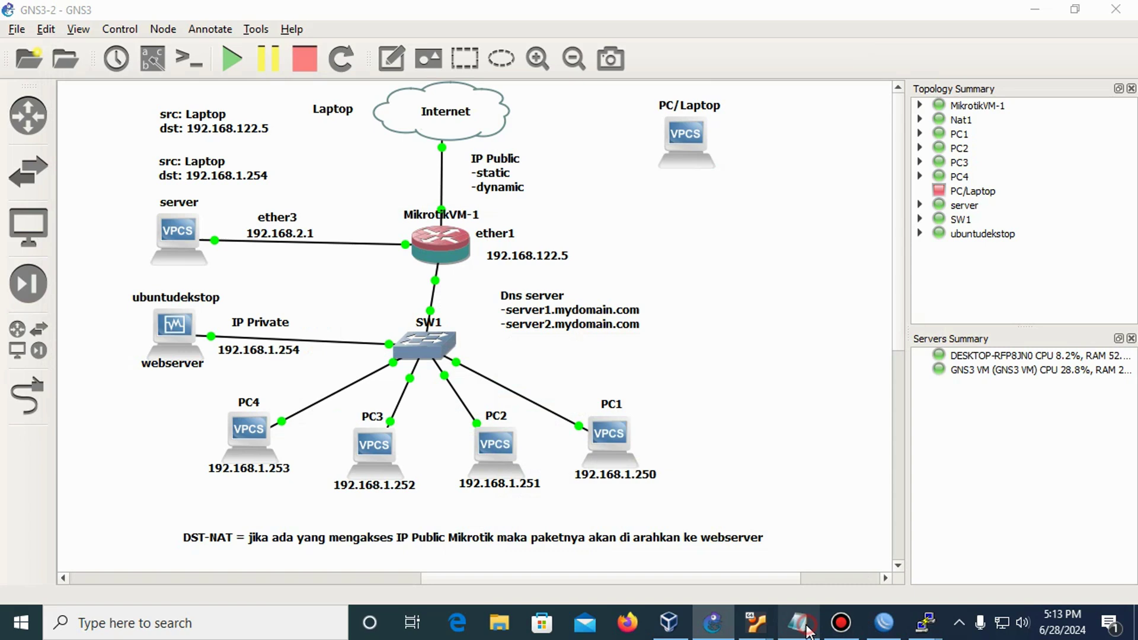